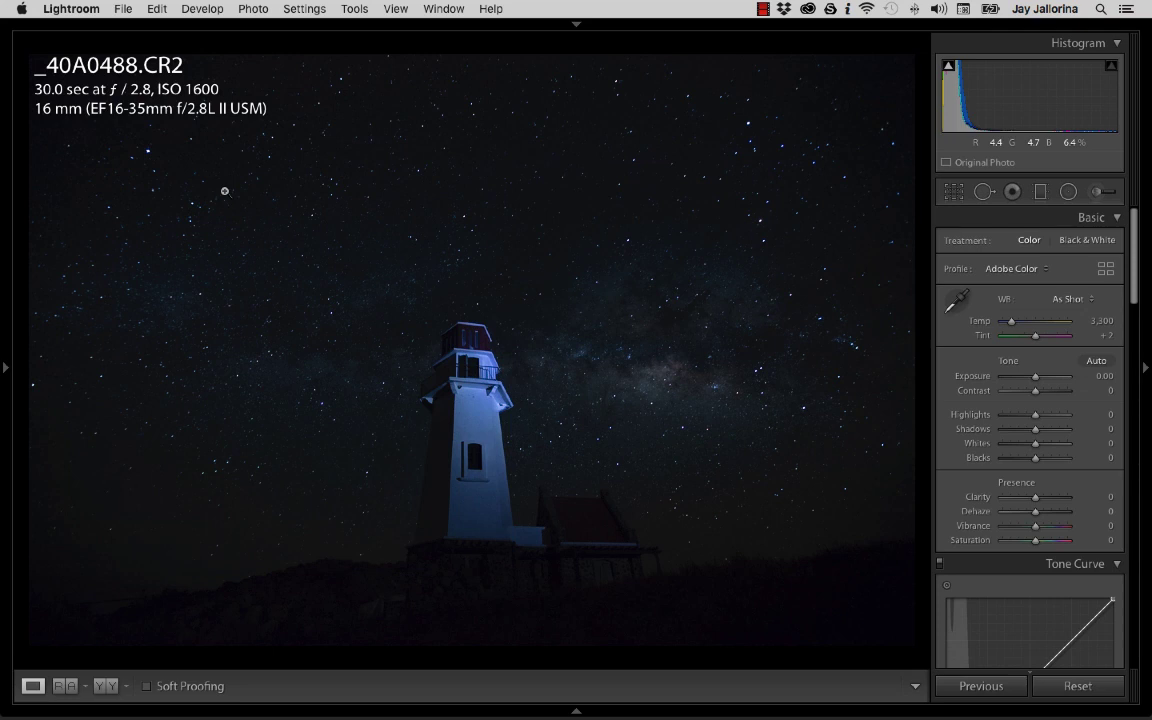
Change the lighthouse photo's profile to Camera Landscape
key(F5)
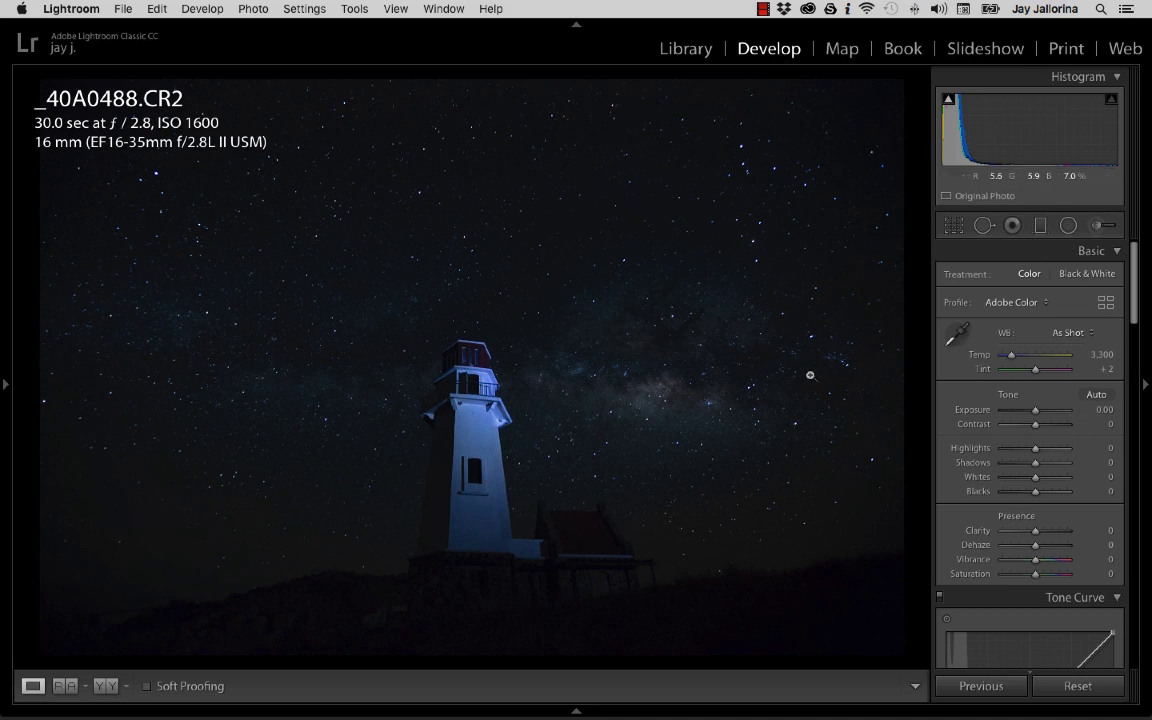
click(576, 29)
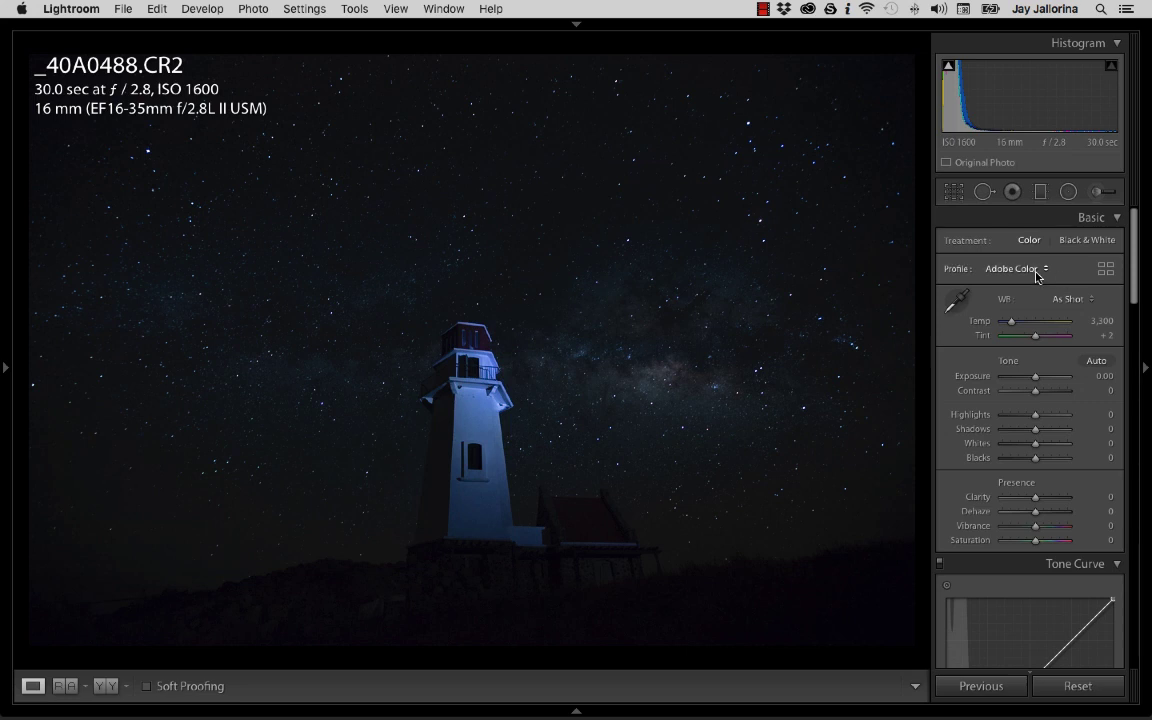
click(1036, 270)
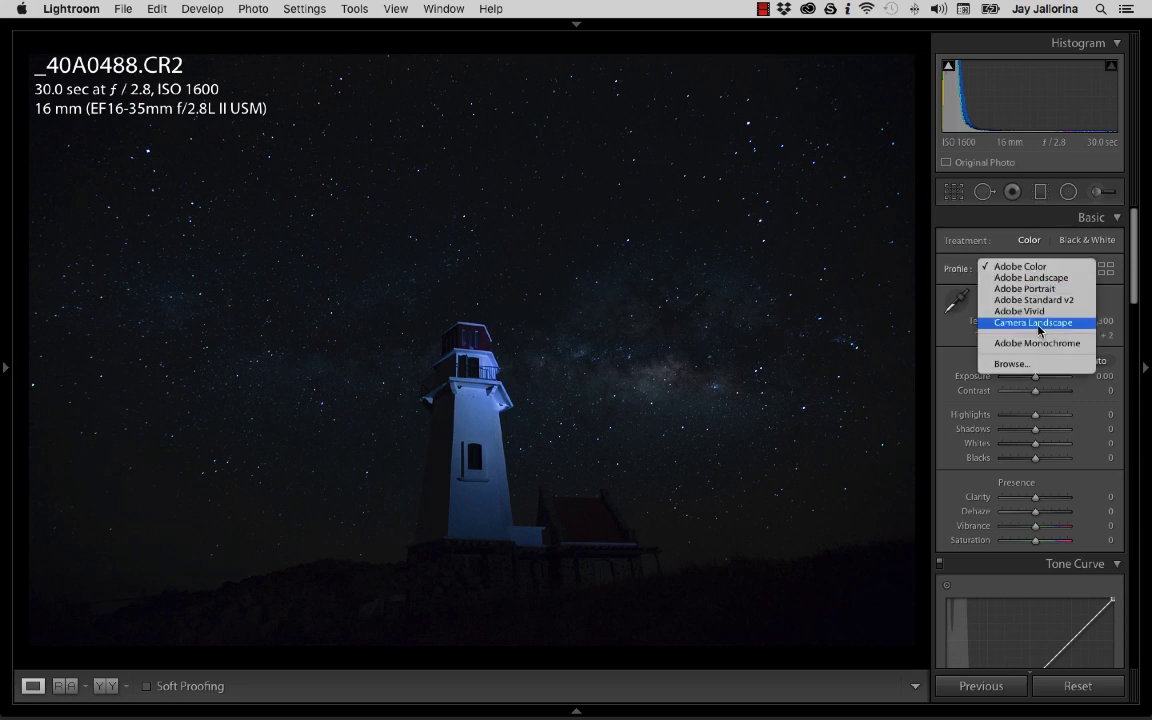
click(1036, 323)
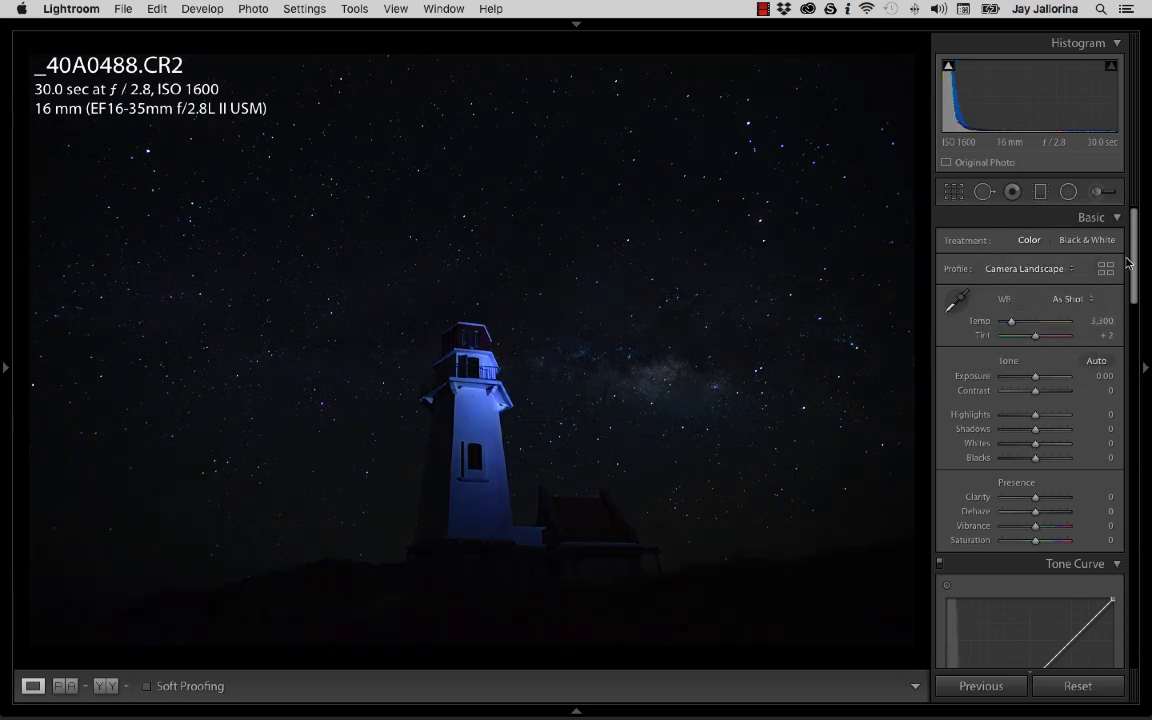
Turn on Remove Chromatic Aberration and Enable Profile Corrections for the lens
scroll(1090, 500, down, 20)
scroll(1108, 620, down, 3)
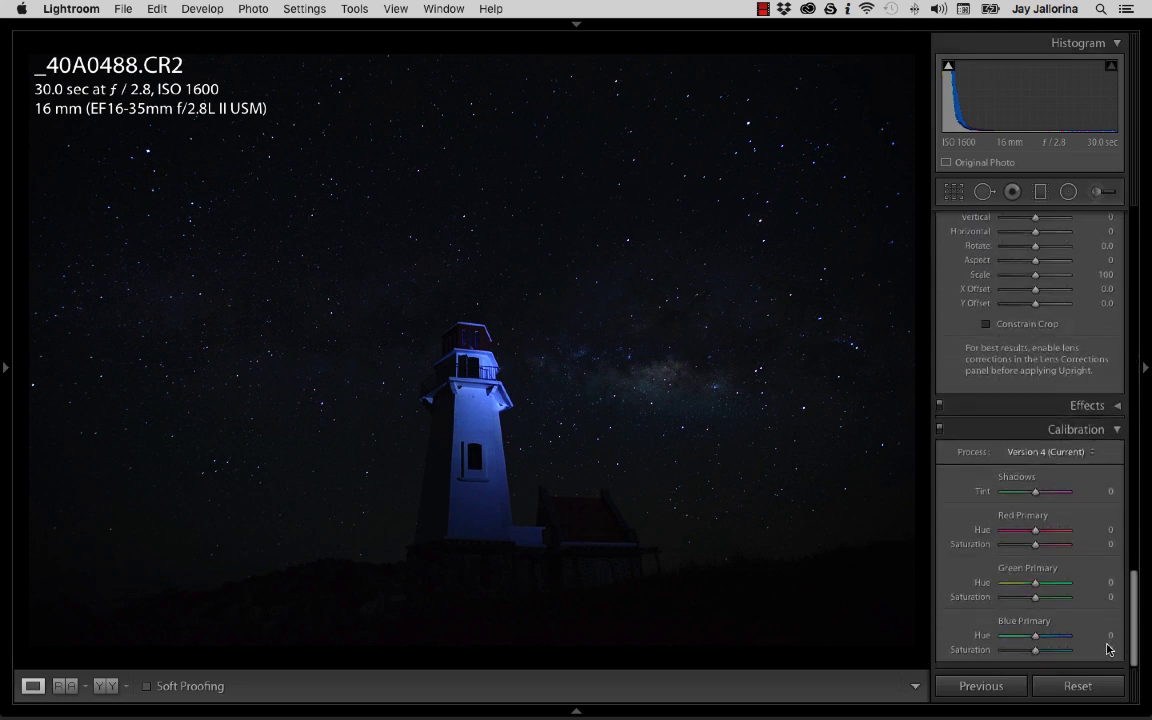
scroll(1057, 470, up, 3)
scroll(1057, 468, up, 6)
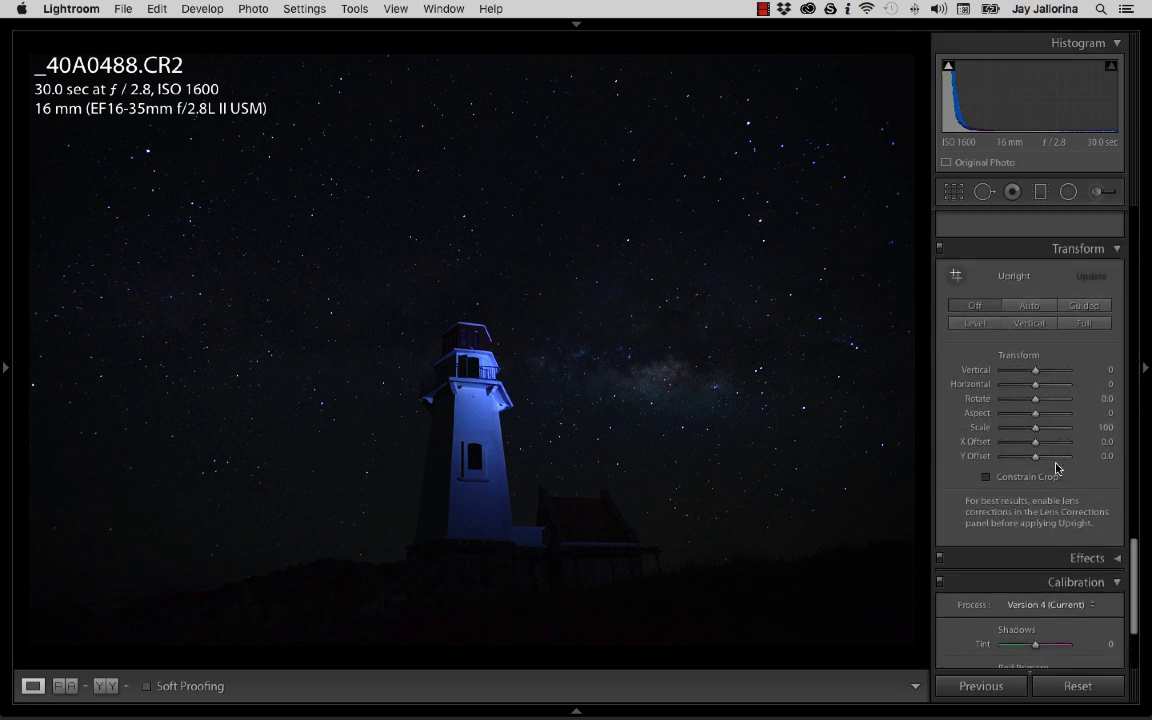
scroll(1055, 468, up, 2)
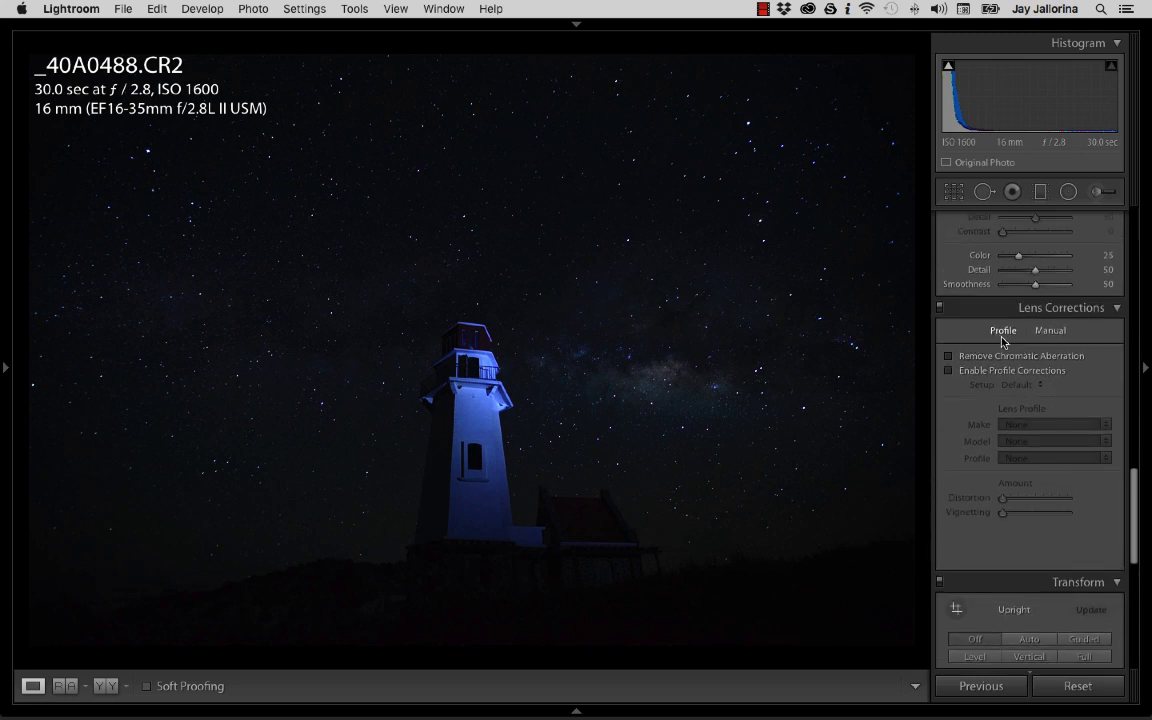
click(950, 358)
click(950, 372)
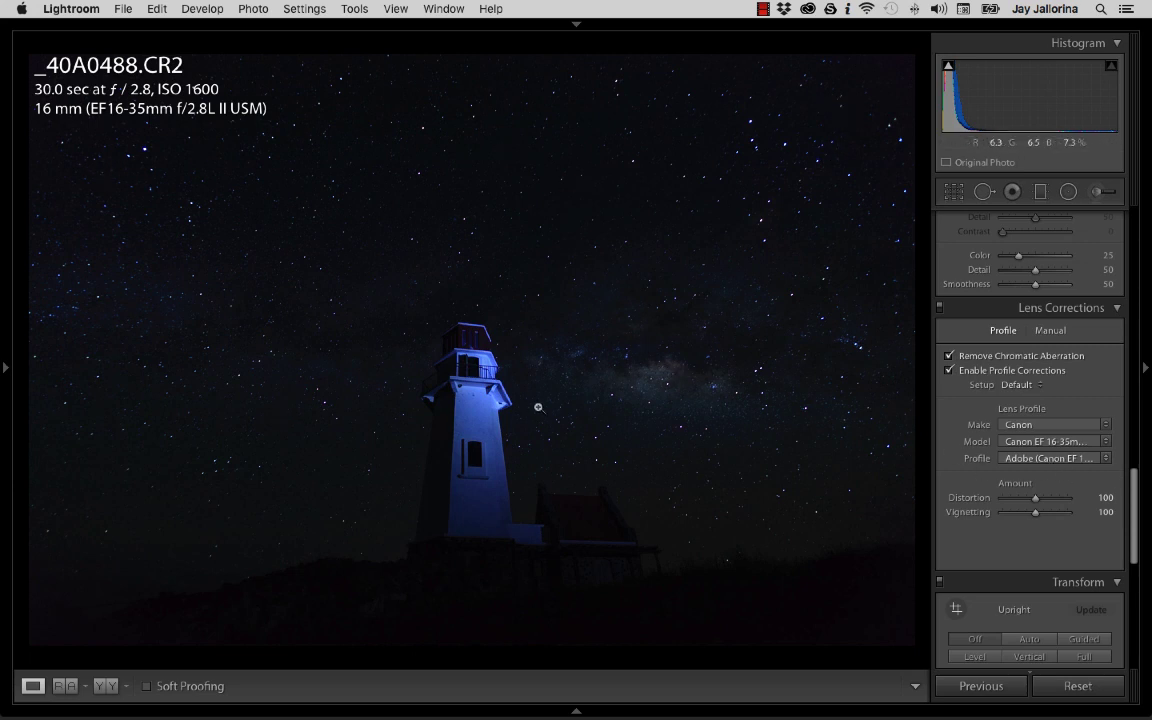
Brighten the photo by setting Exposure to +1.50 and Shadows to +40
drag(1137, 488, 1098, 218)
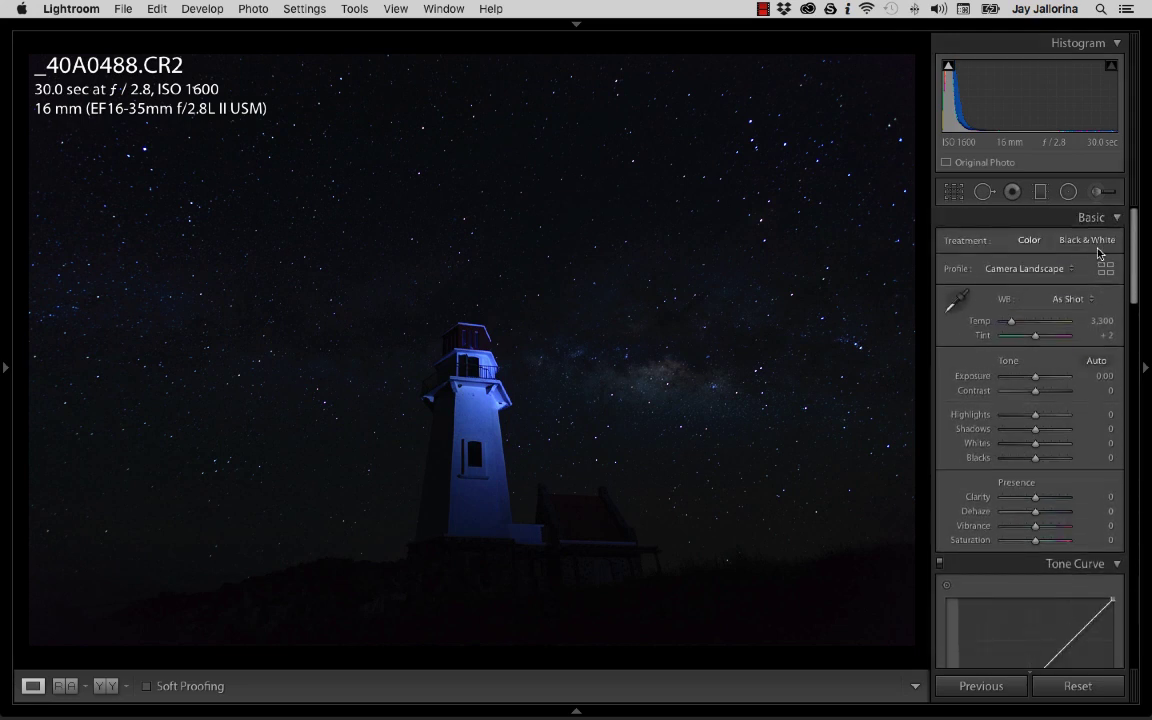
click(1104, 376)
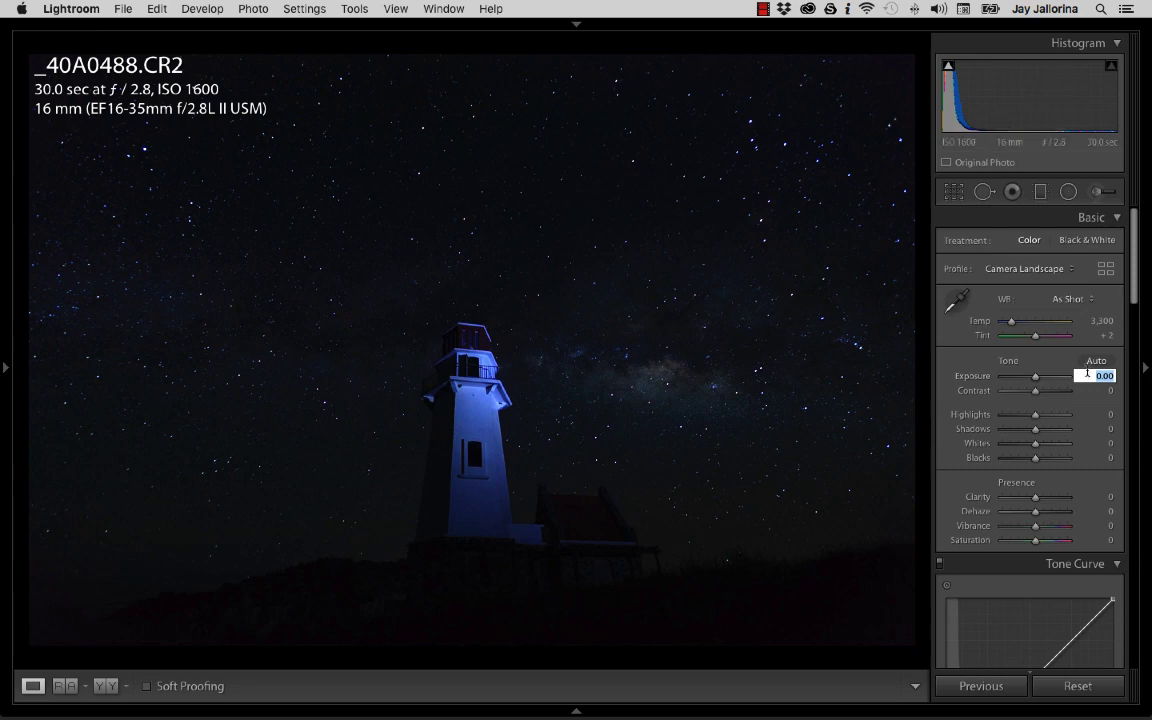
text(2)
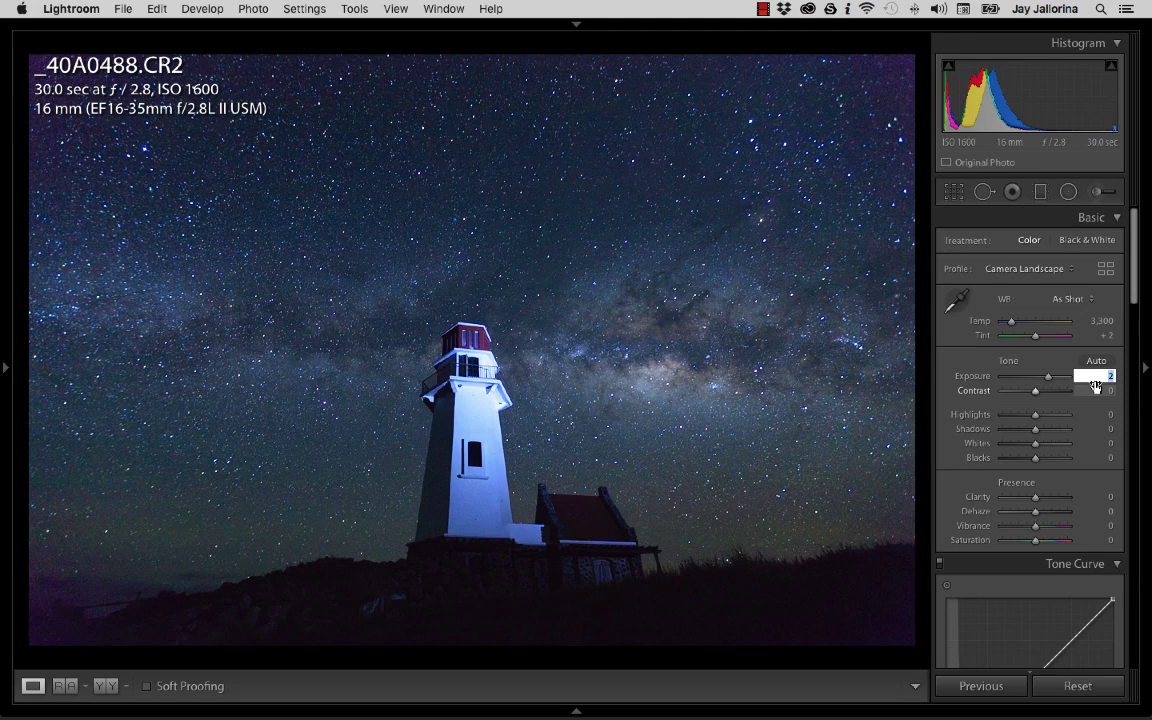
text(1.5)
key(Return)
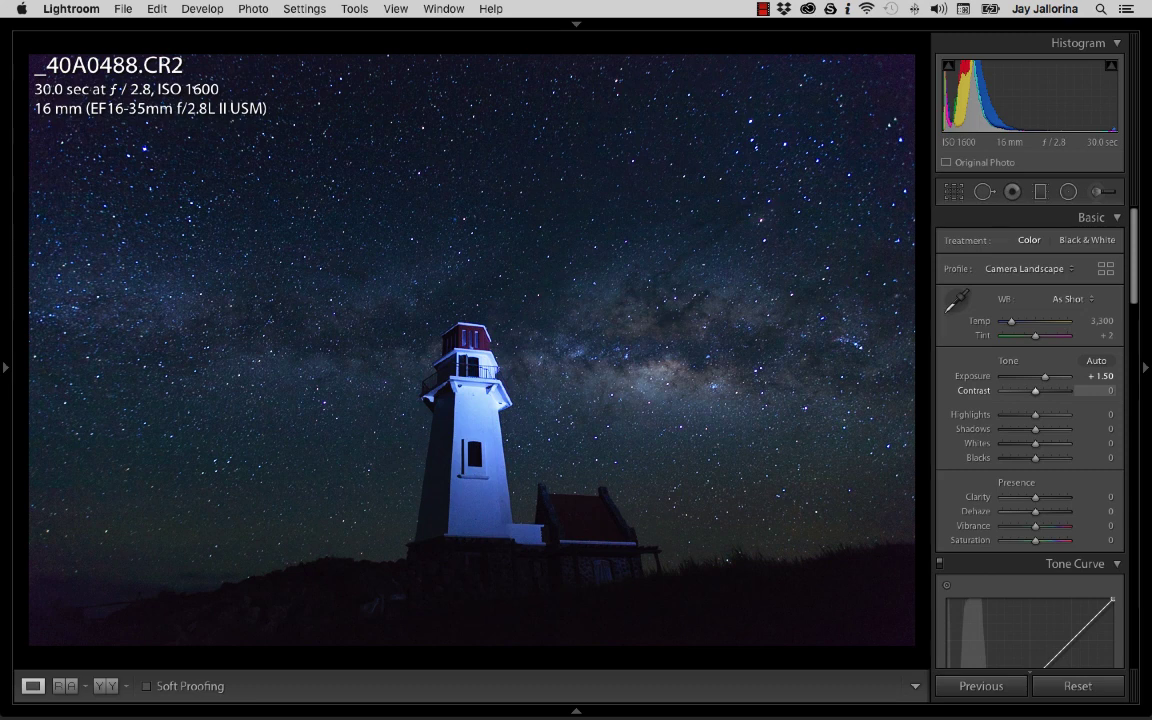
click(1100, 429)
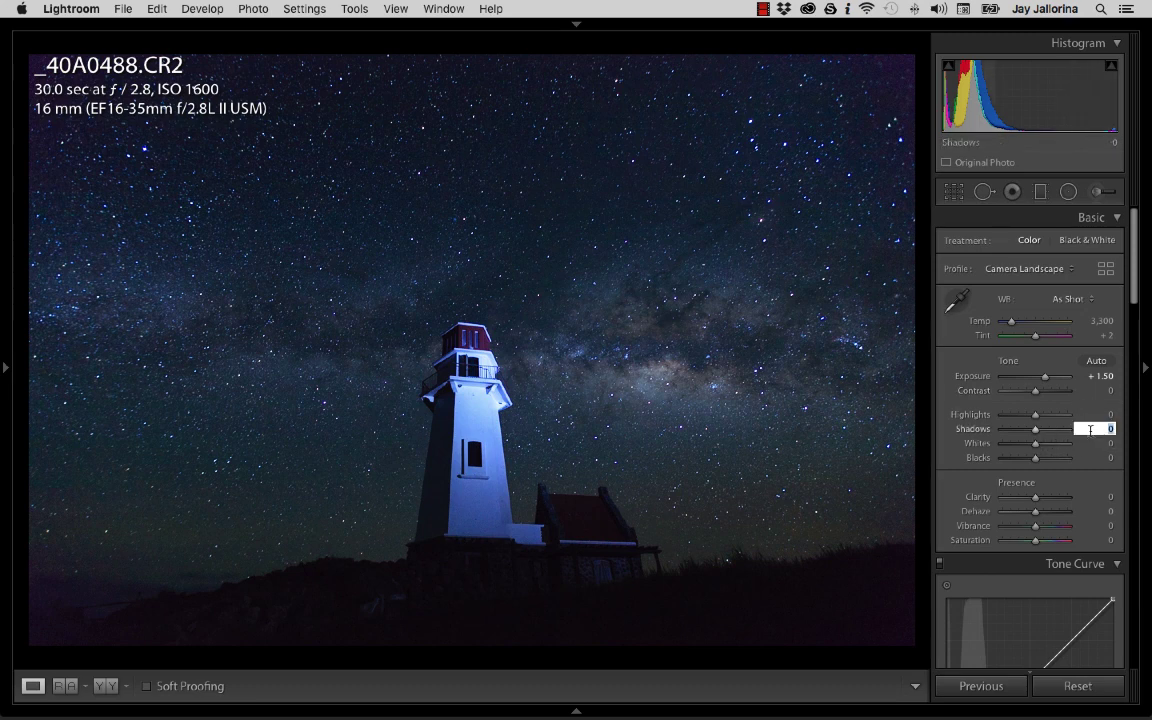
drag(1037, 430, 1052, 437)
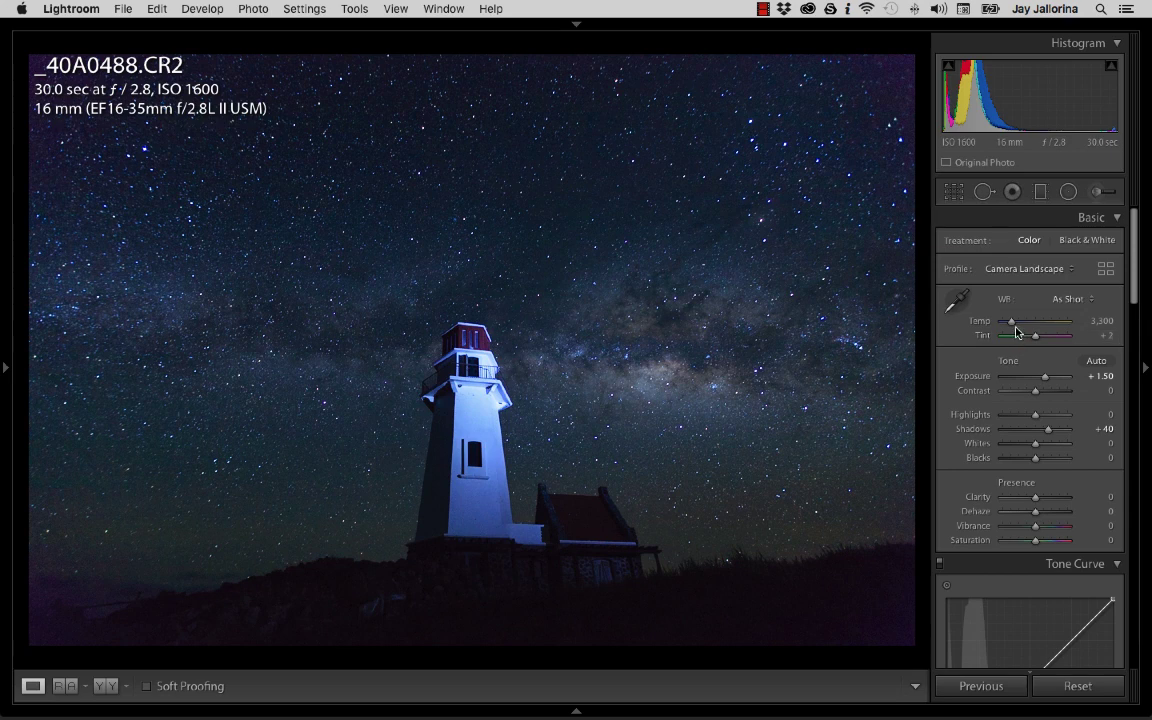
Adjust the white balance to a tint of 0 and a temperature of 3,500
click(1106, 336)
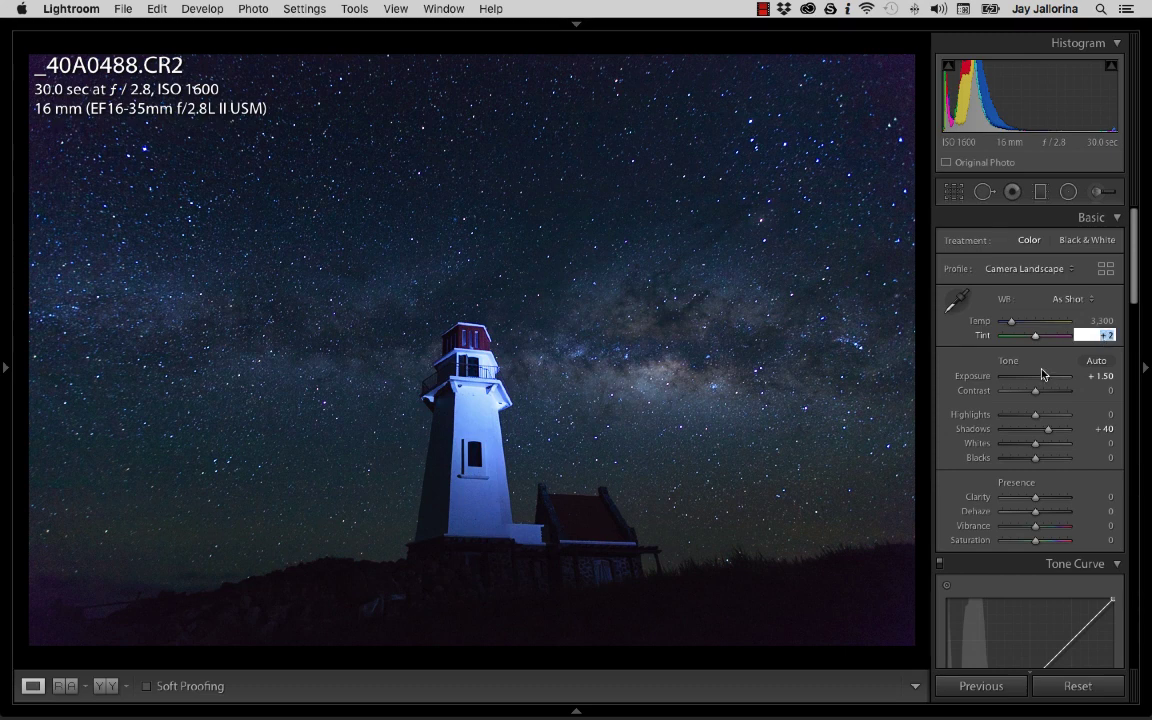
text(0)
key(shift+Tab)
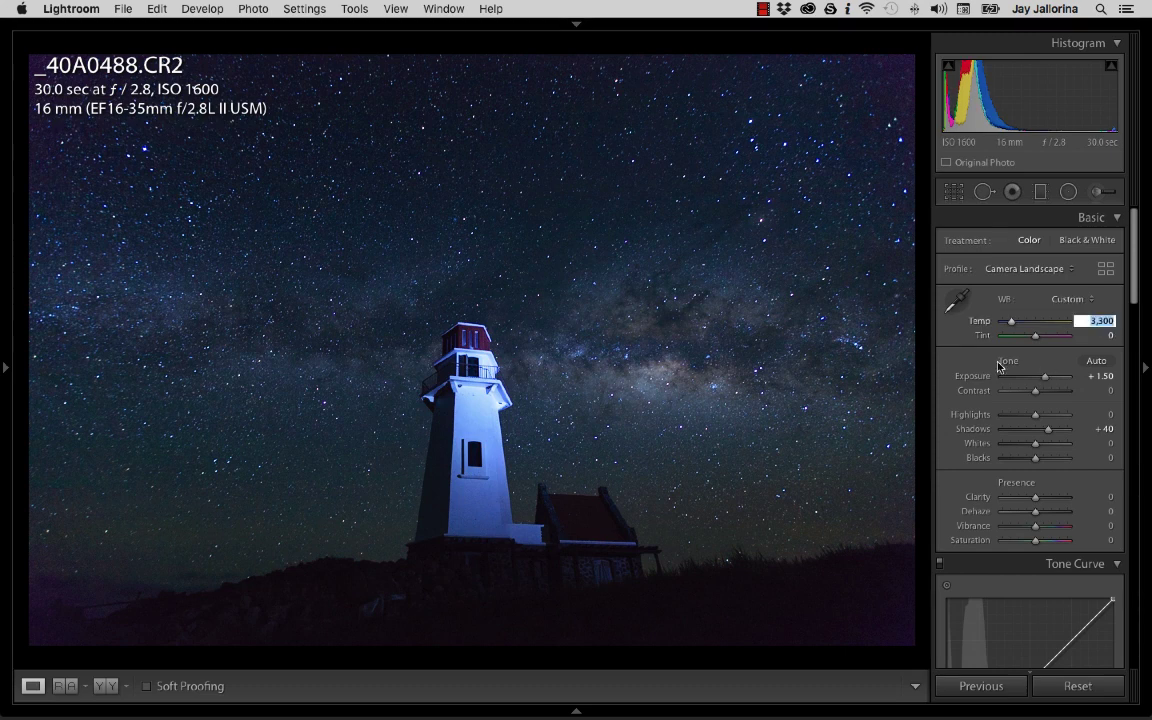
key(shift+Up)
key(shift+Up)
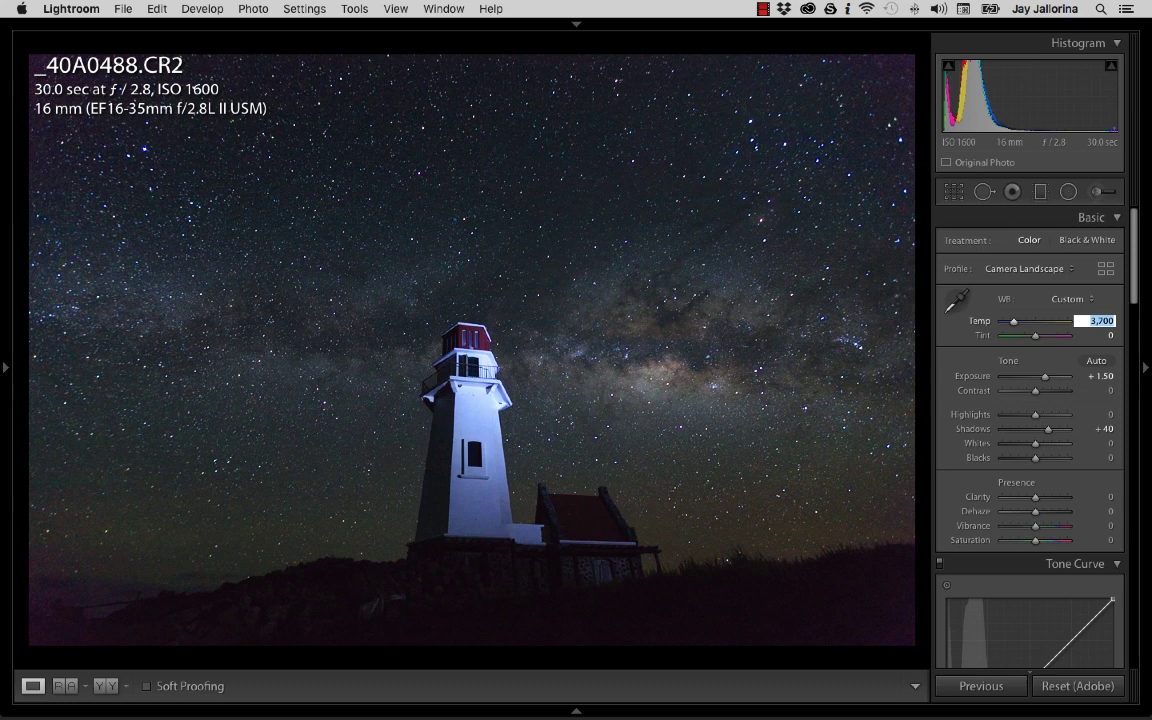
key(shift+Down)
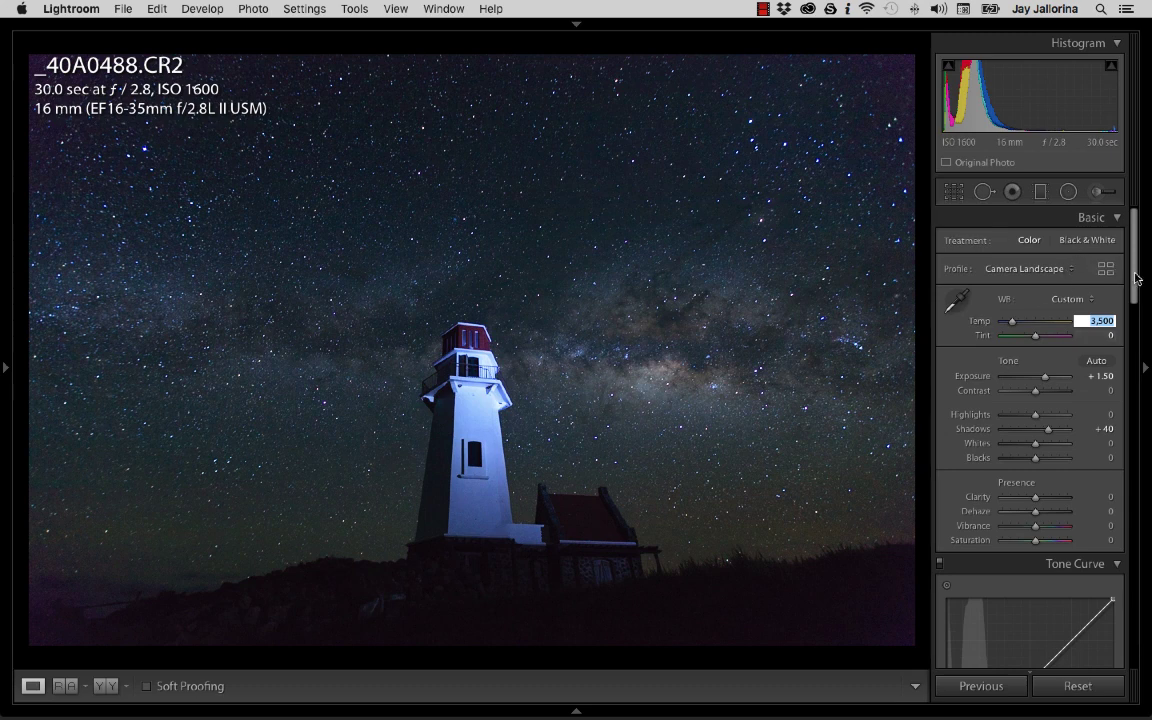
Set the HSL saturation of Purple to -80, Magenta to -47 and Blue to +15
scroll(1134, 303, down, 4)
drag(1140, 319, 1146, 392)
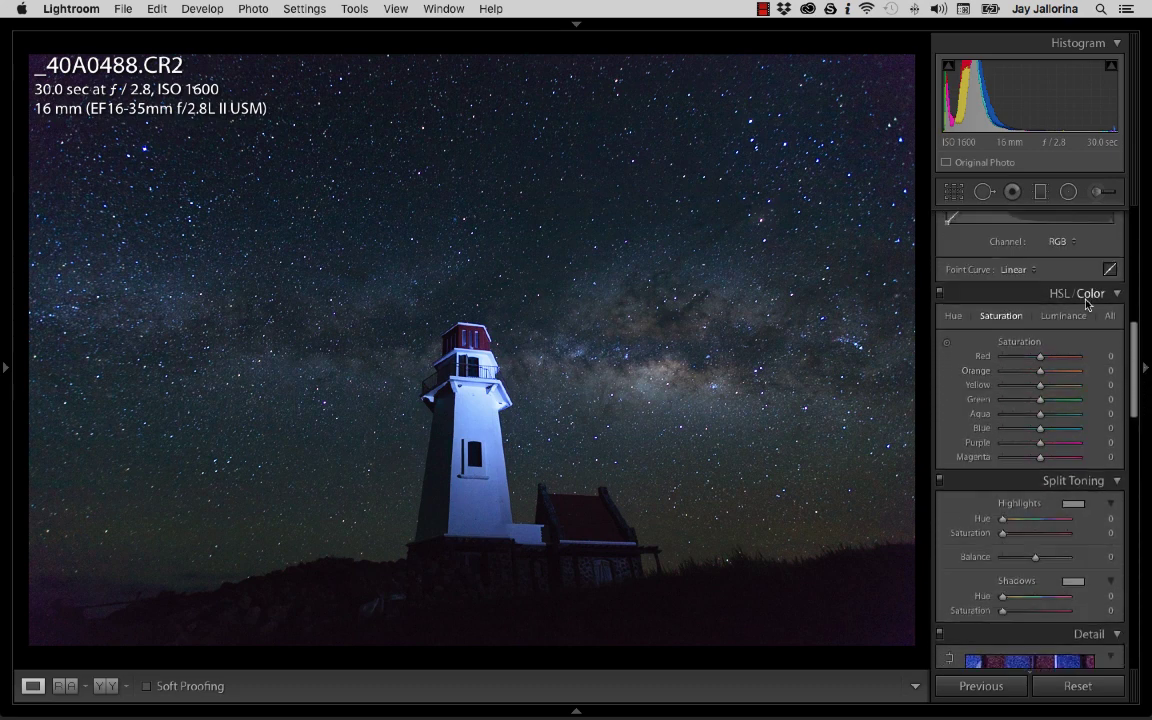
scroll(1133, 375, down, 1)
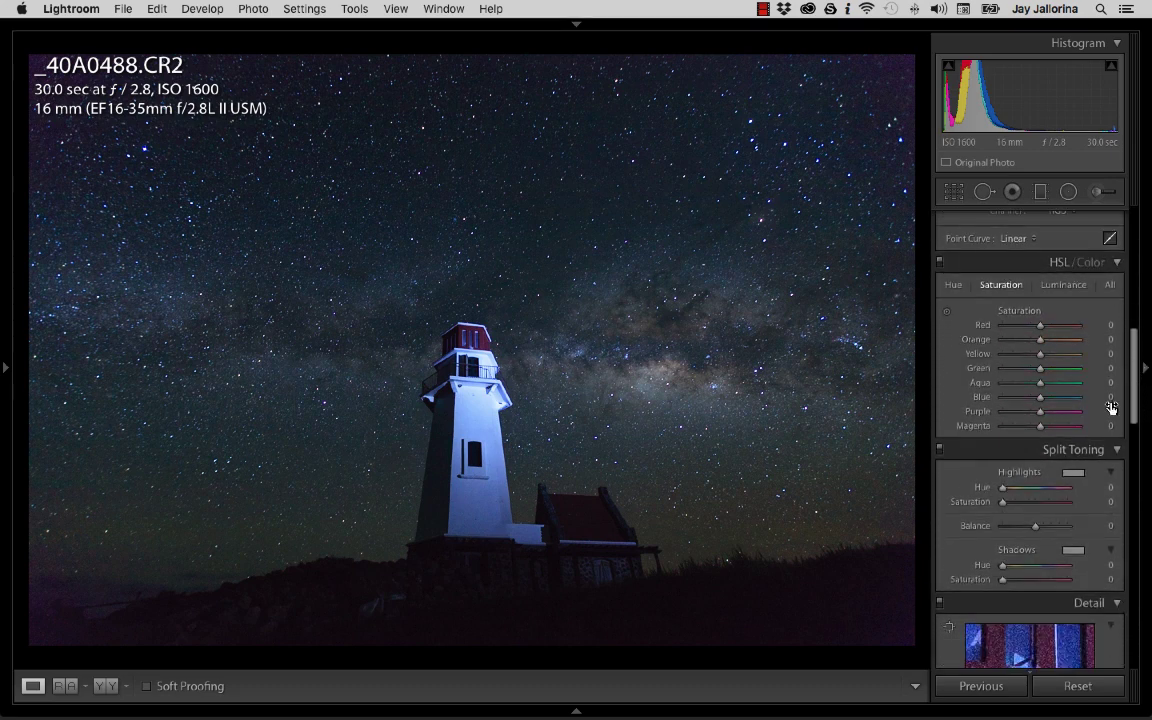
drag(1041, 426, 1012, 419)
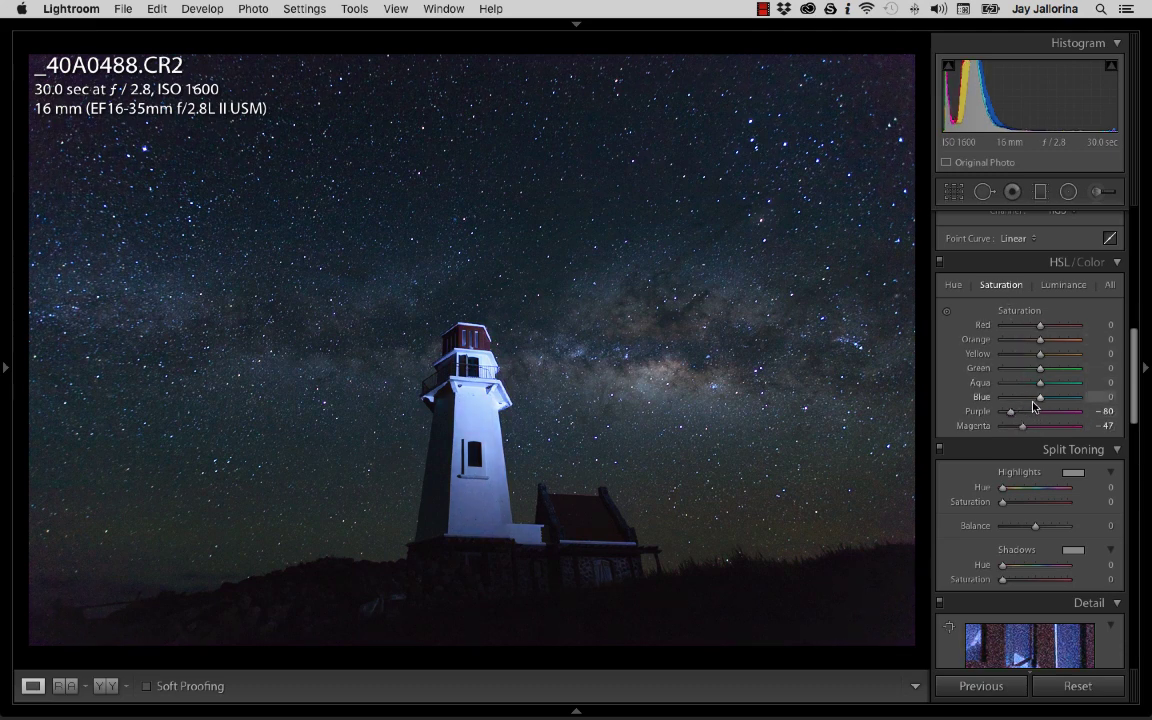
drag(1041, 400, 1047, 399)
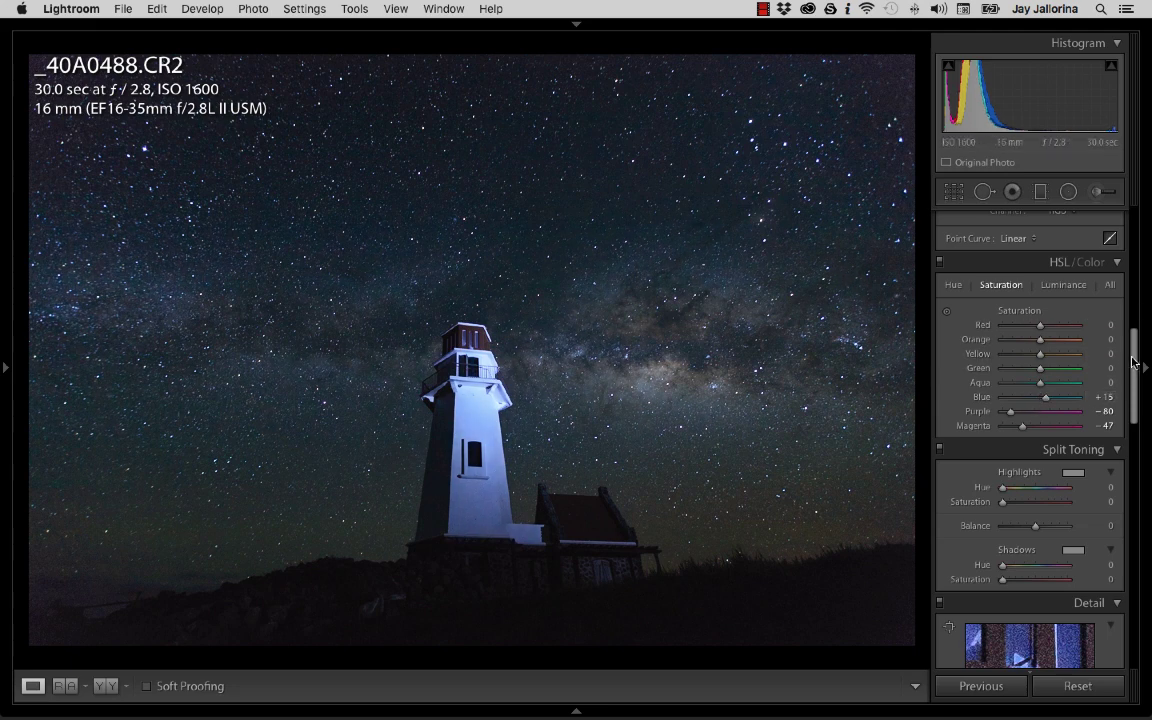
Set the sharpening amount and the color noise reduction to 0 to expose the photo's noise
drag(1133, 362, 1131, 372)
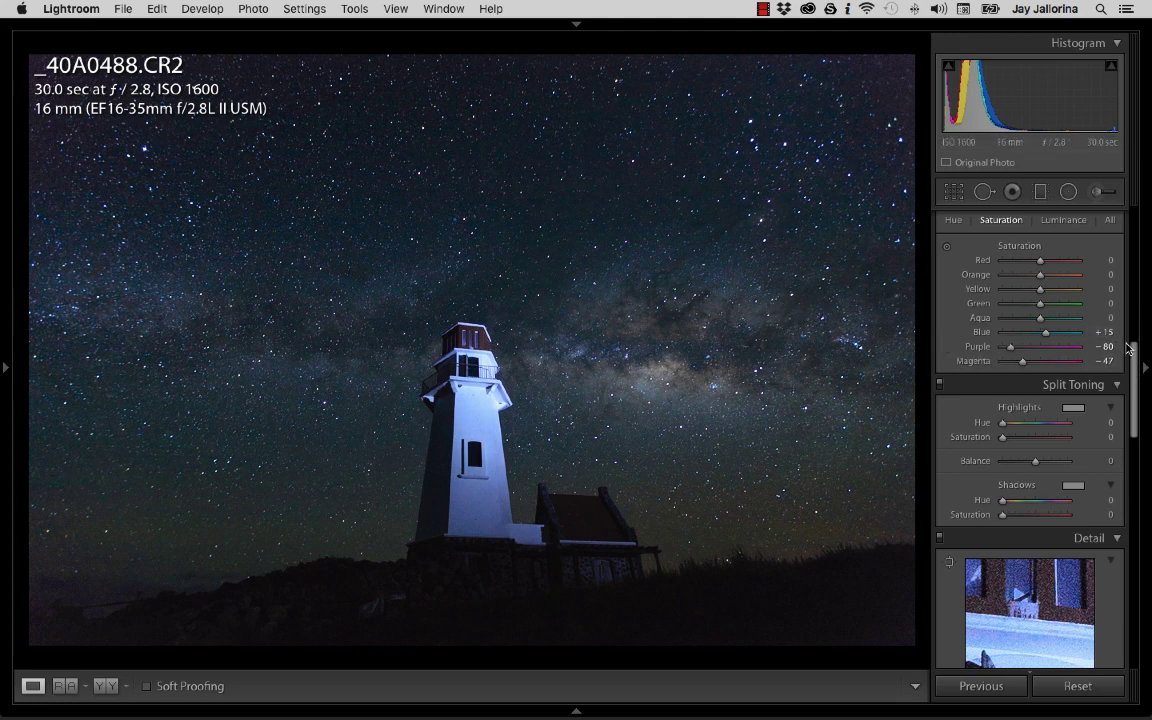
drag(1133, 355, 1134, 417)
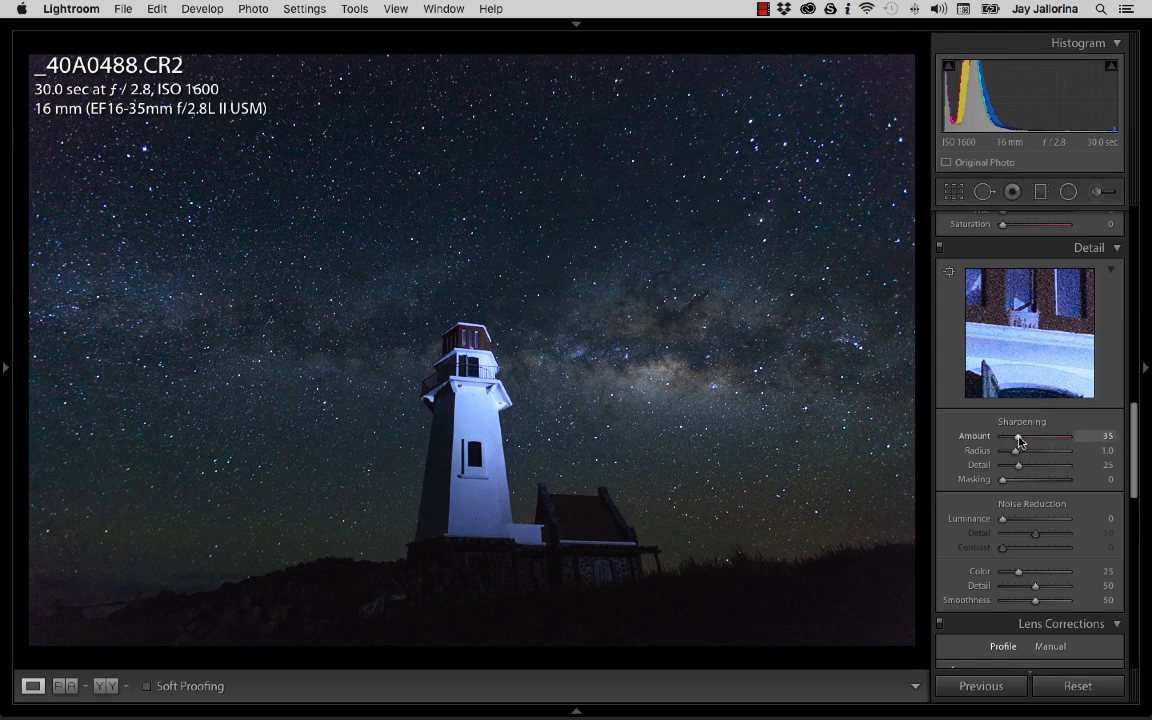
drag(1019, 437, 1000, 437)
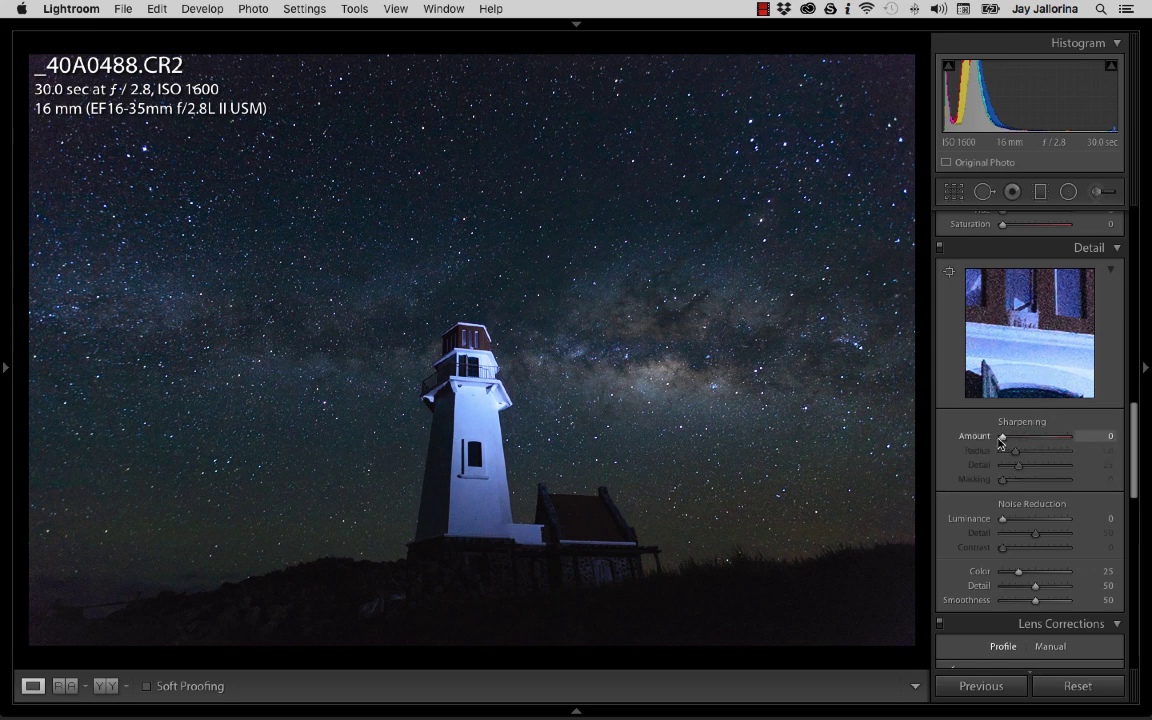
click(503, 354)
drag(671, 419, 735, 407)
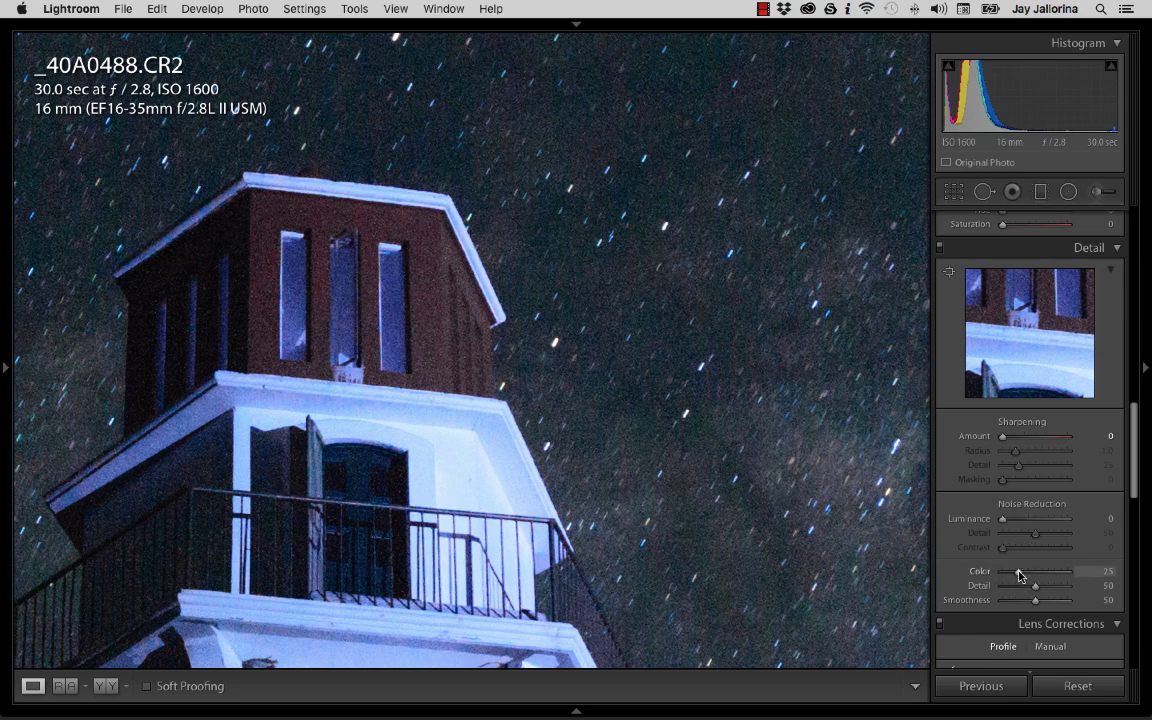
drag(1018, 572, 985, 574)
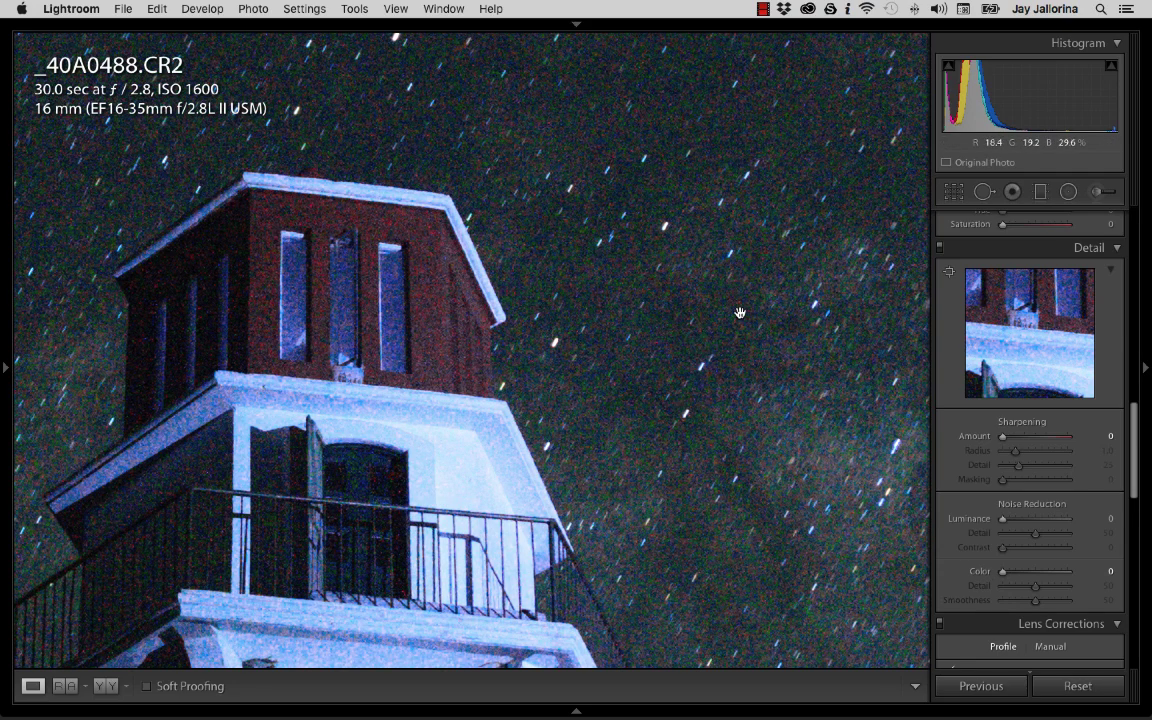
Raise the color noise reduction in increments of 10 up to 30
click(1098, 571)
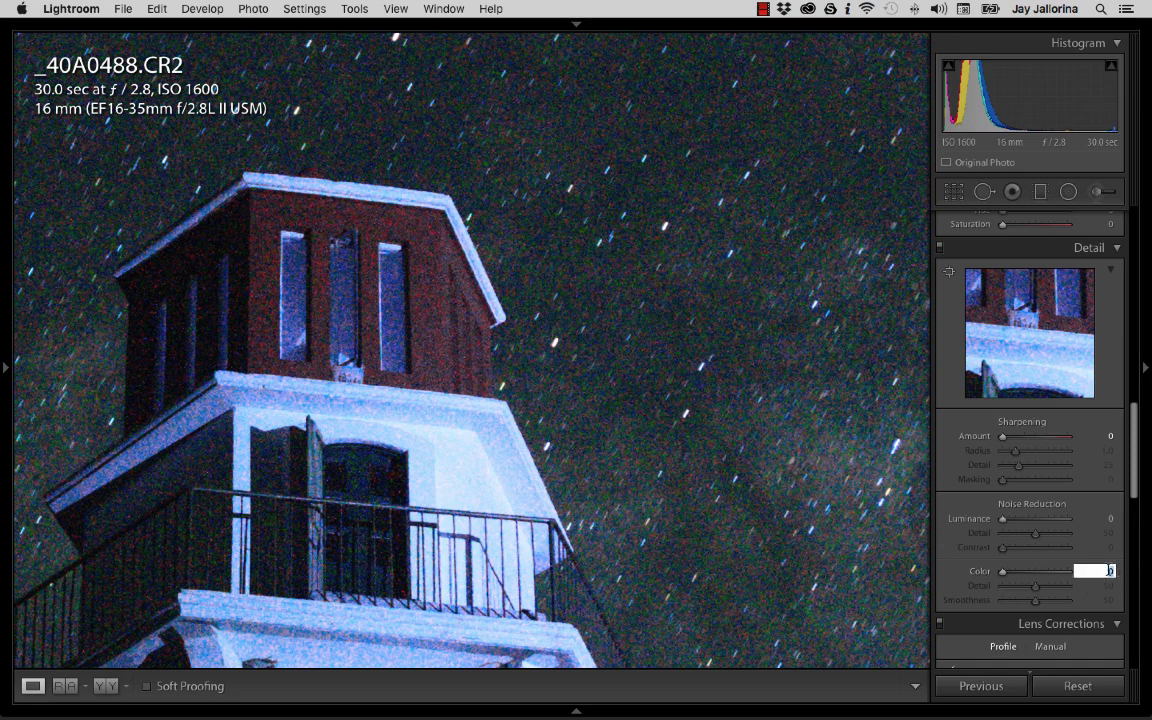
key(shift)
text(10)
key(Return)
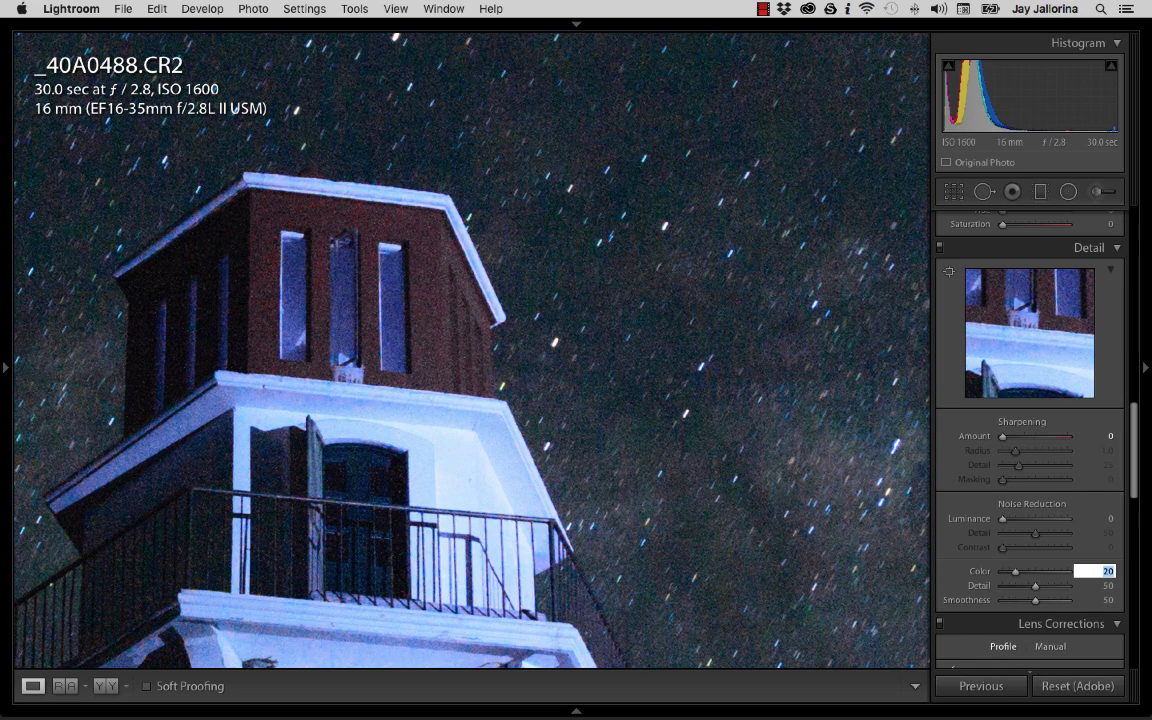
key(shift+Up)
Compare luminance noise reduction at 40, 30 and 20, and settle on 25
click(1108, 520)
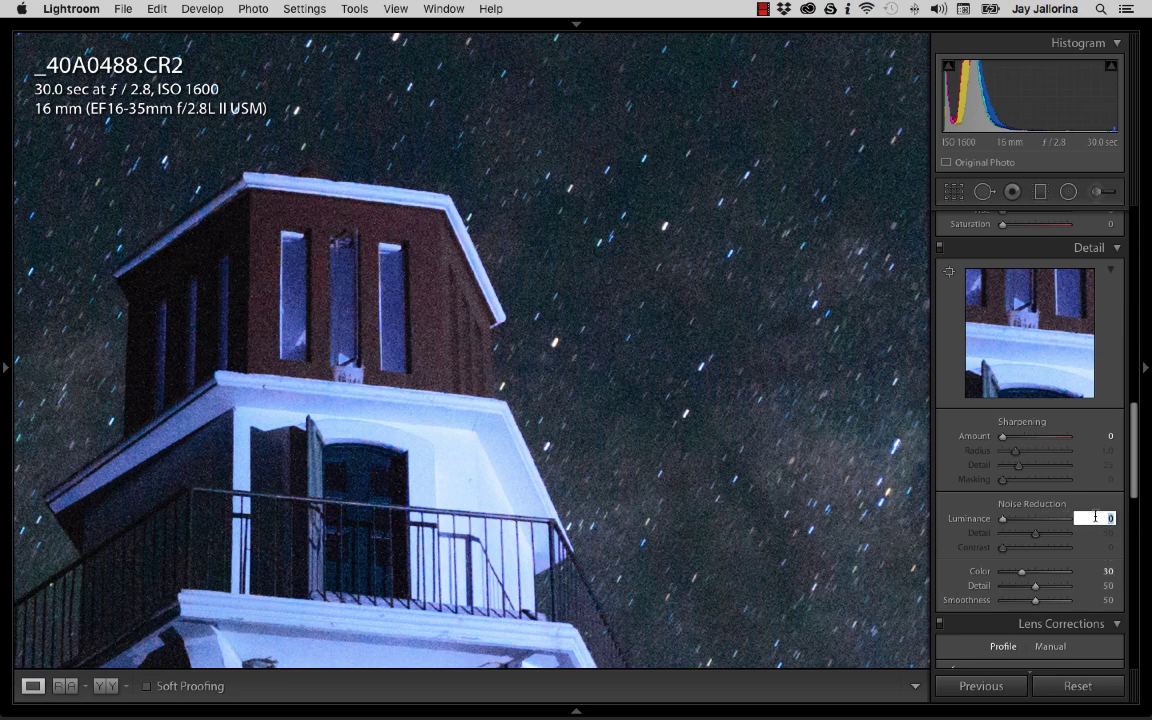
key(shift)
text(40)
key(Return)
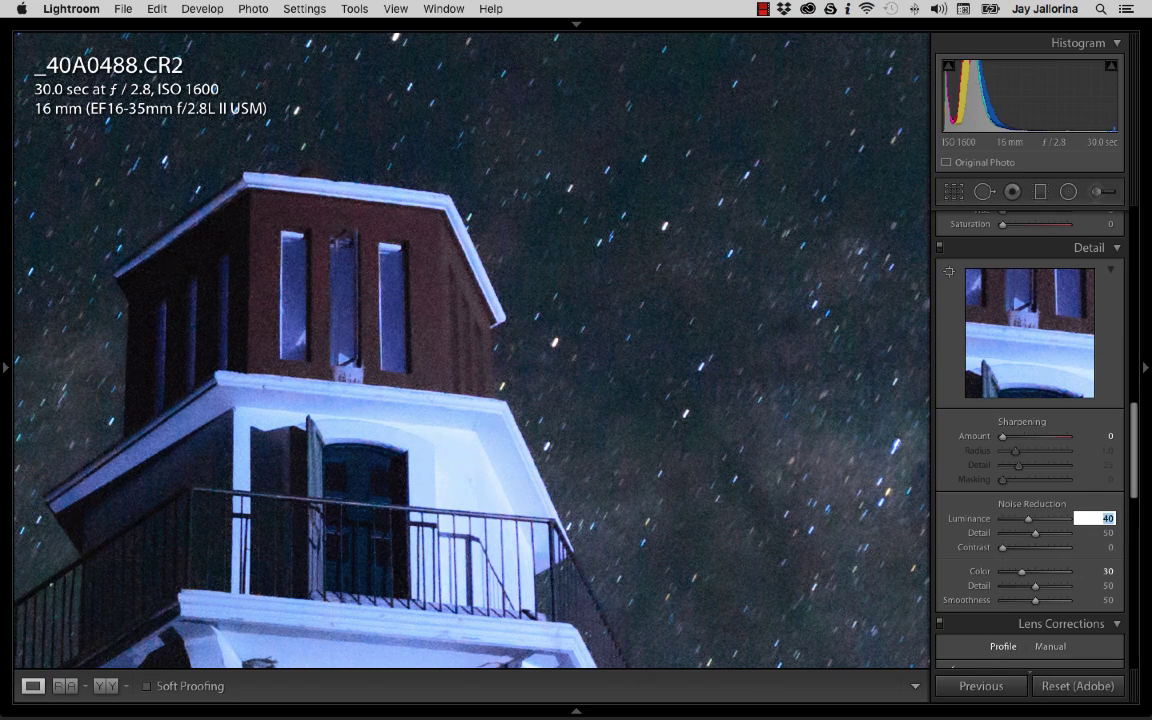
text(30)
key(Return)
text(20)
key(Return)
key(shift+Up)
key(Down)
key(Down)
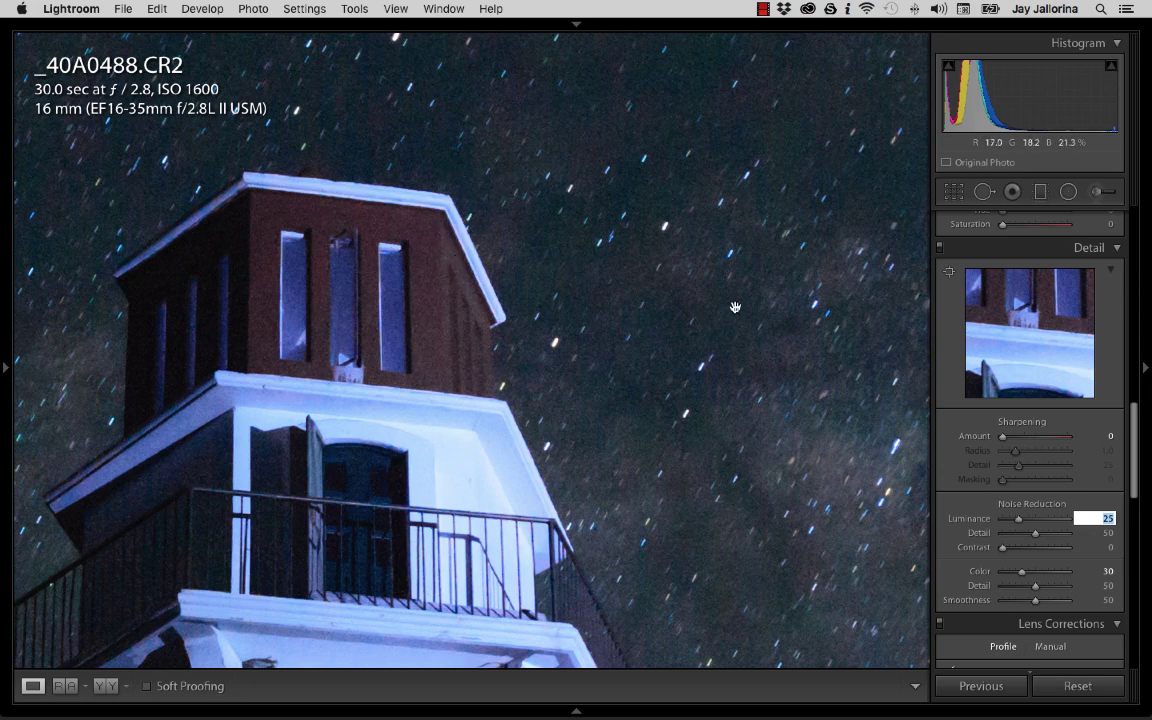
Return to the full photo and set the sharpening amount to 50
click(702, 350)
click(702, 350)
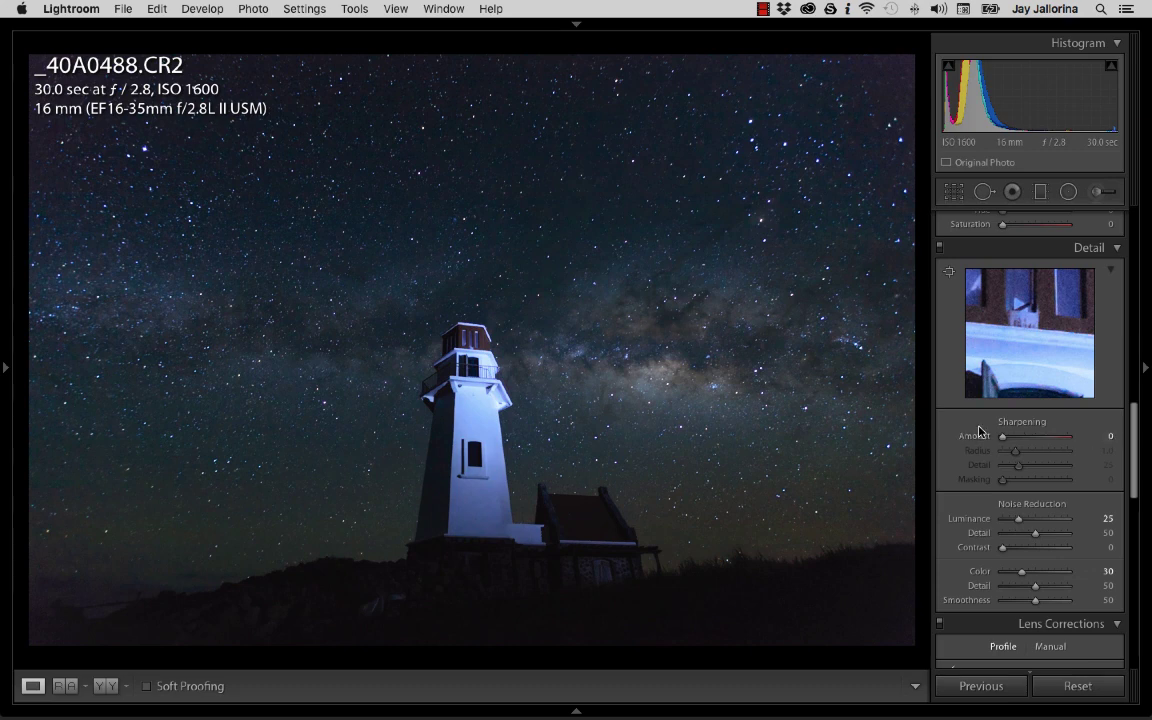
click(1100, 436)
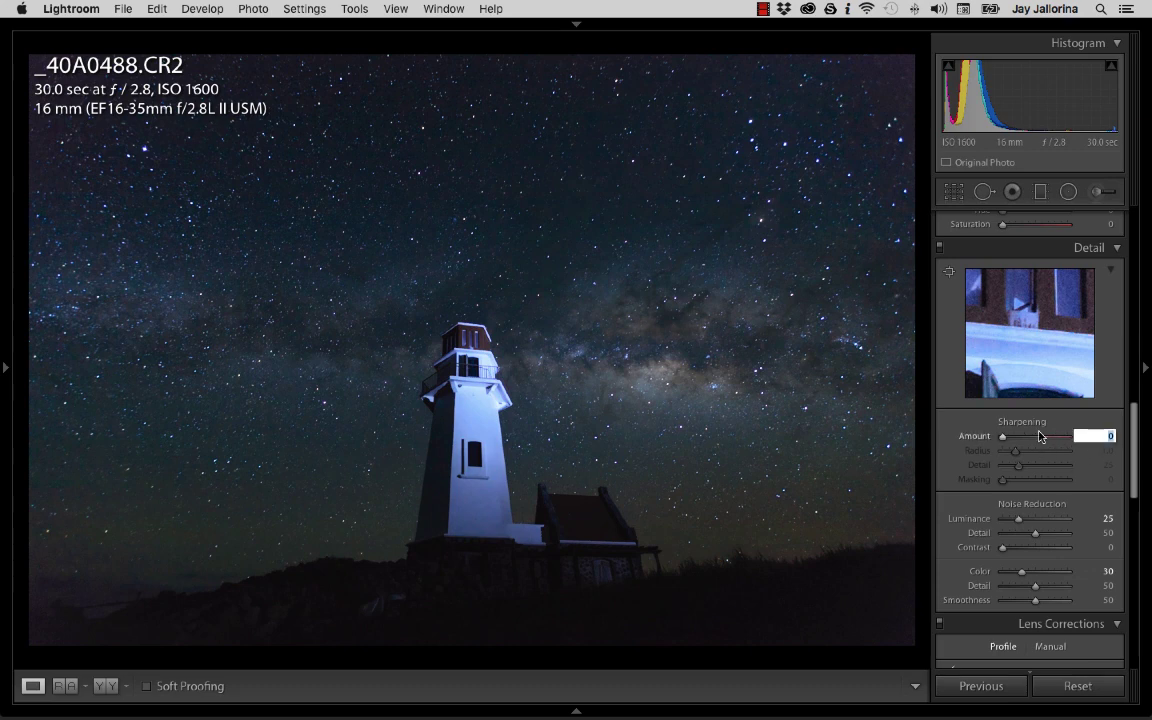
text(50)
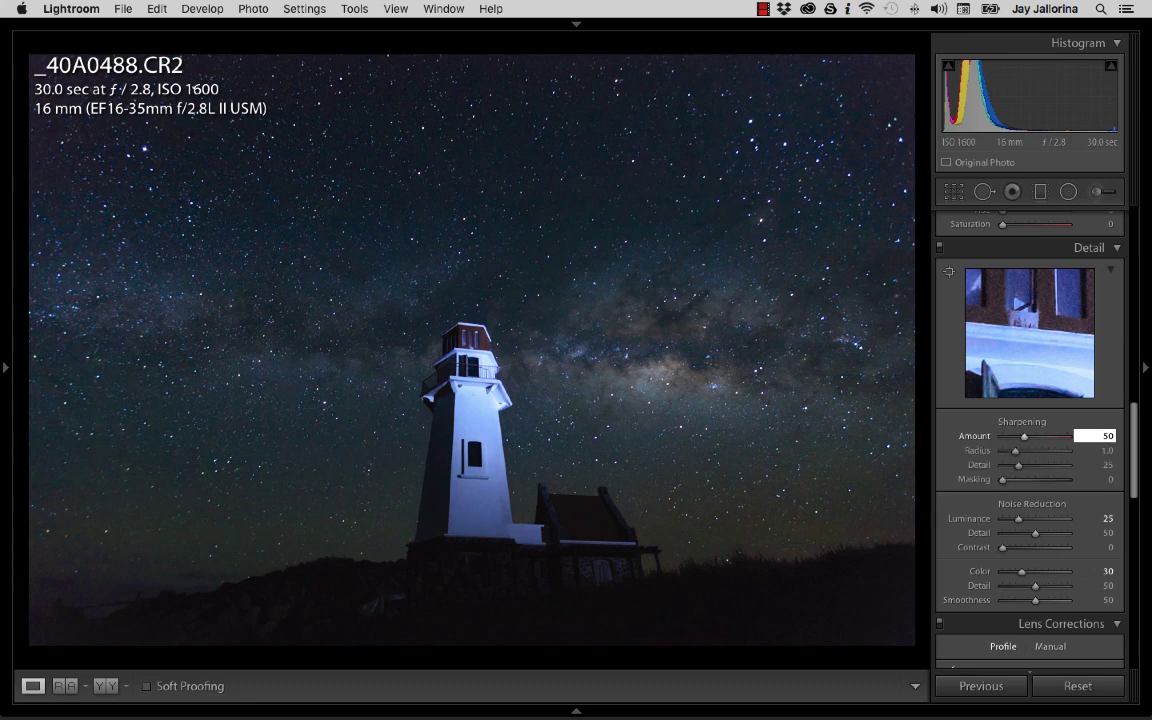
Set the sharpening detail to 35 and the masking to 74, limiting sharpening to the edges of the lighthouse and stars
key(Tab)
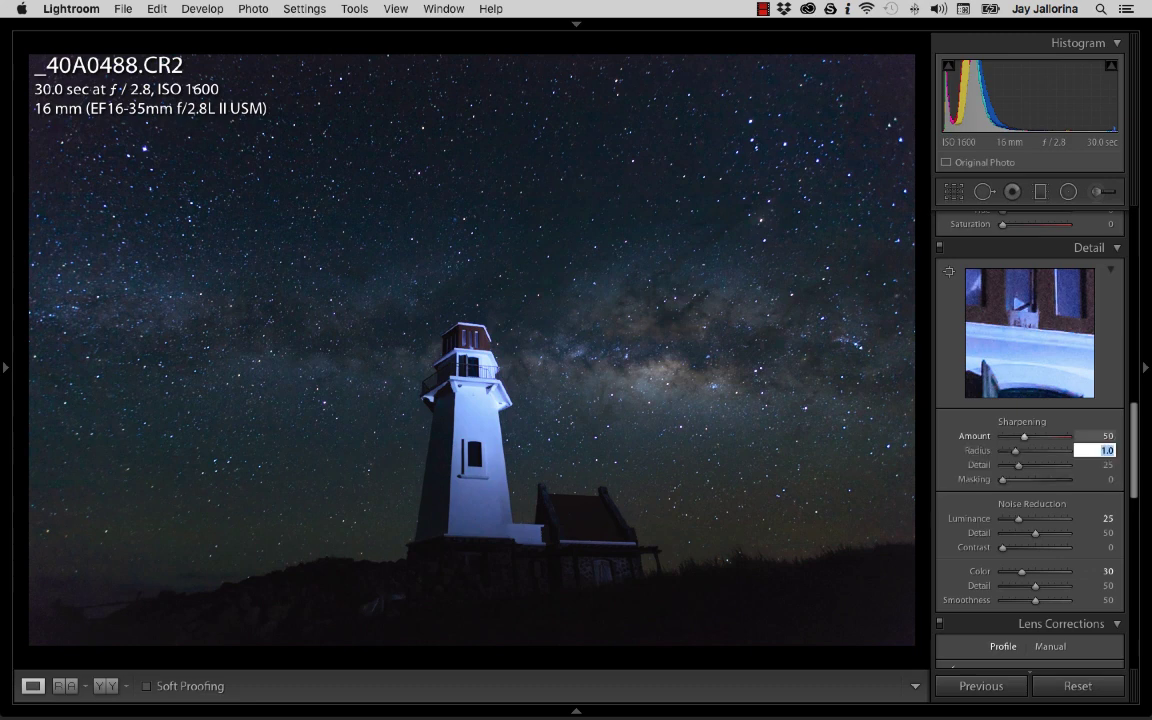
key(Tab)
text(35)
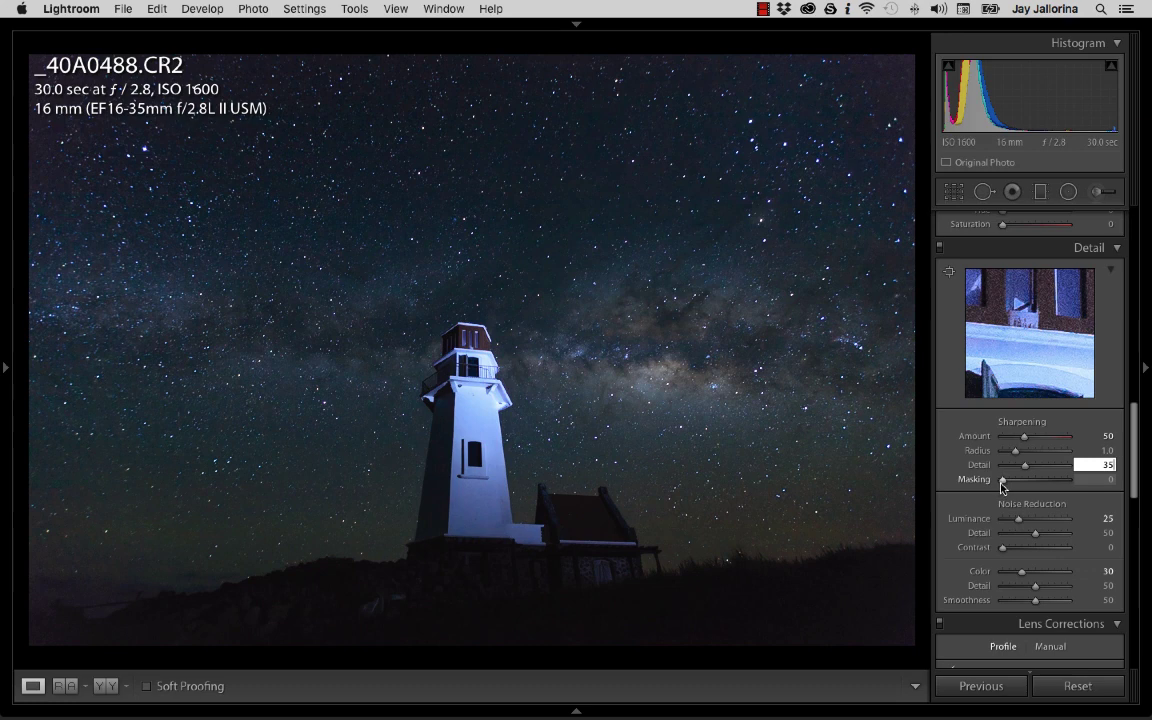
drag(1001, 480, 1005, 481)
drag(1005, 485, 1058, 488)
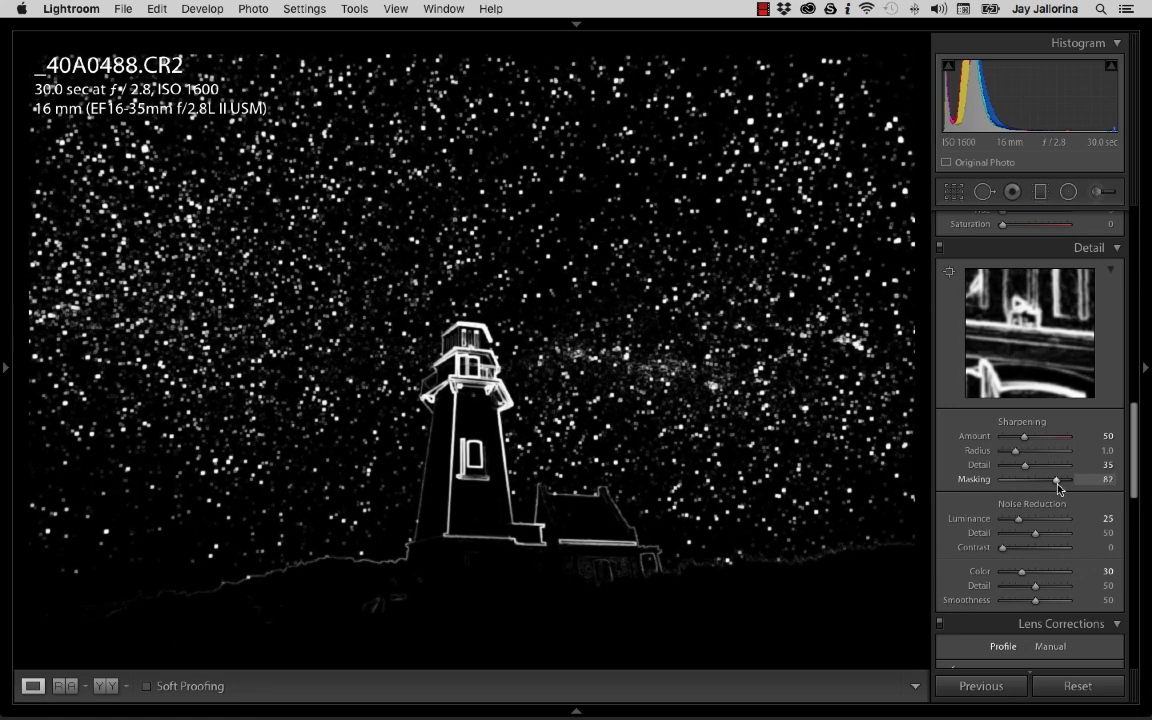
drag(1059, 487, 1052, 492)
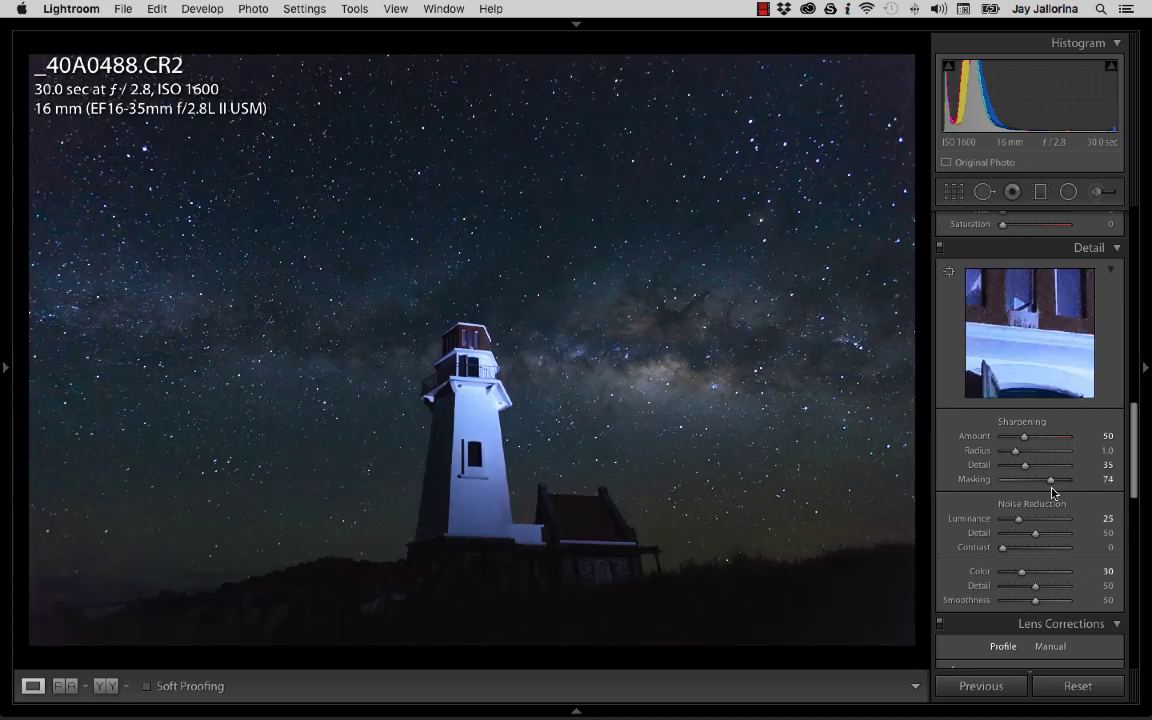
Send the adjusted raw photo from Lightroom to Adobe Photoshop CC 2018 for further editing
drag(1136, 440, 1134, 240)
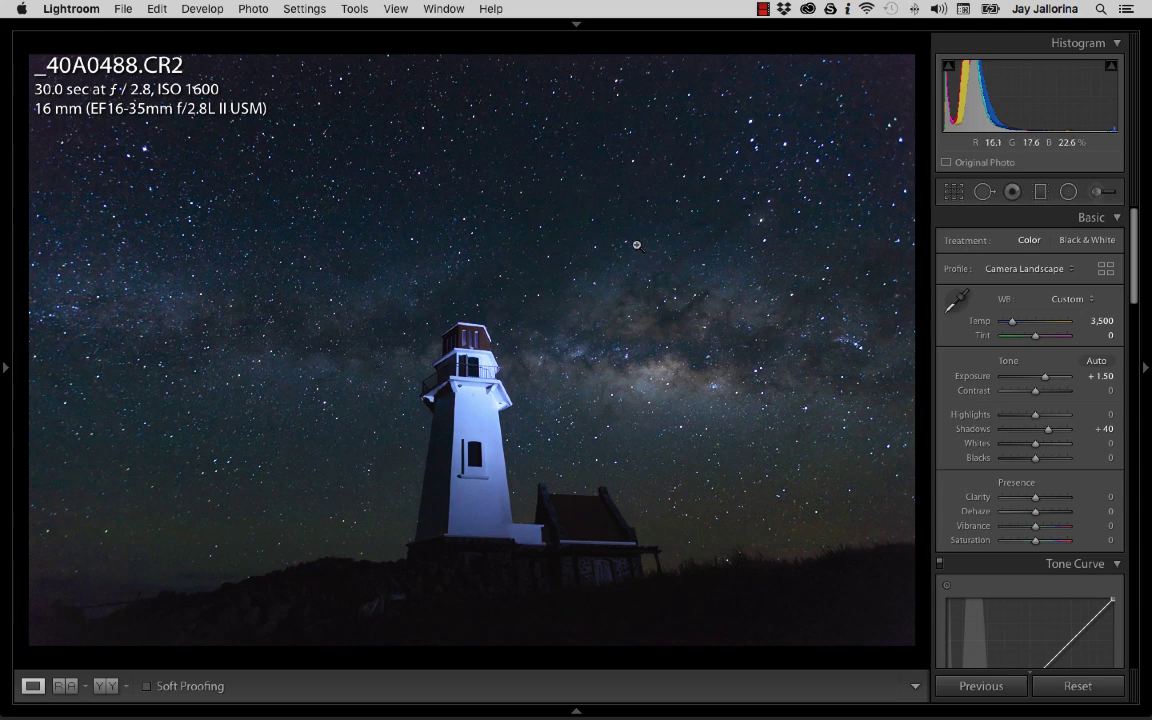
click(252, 10)
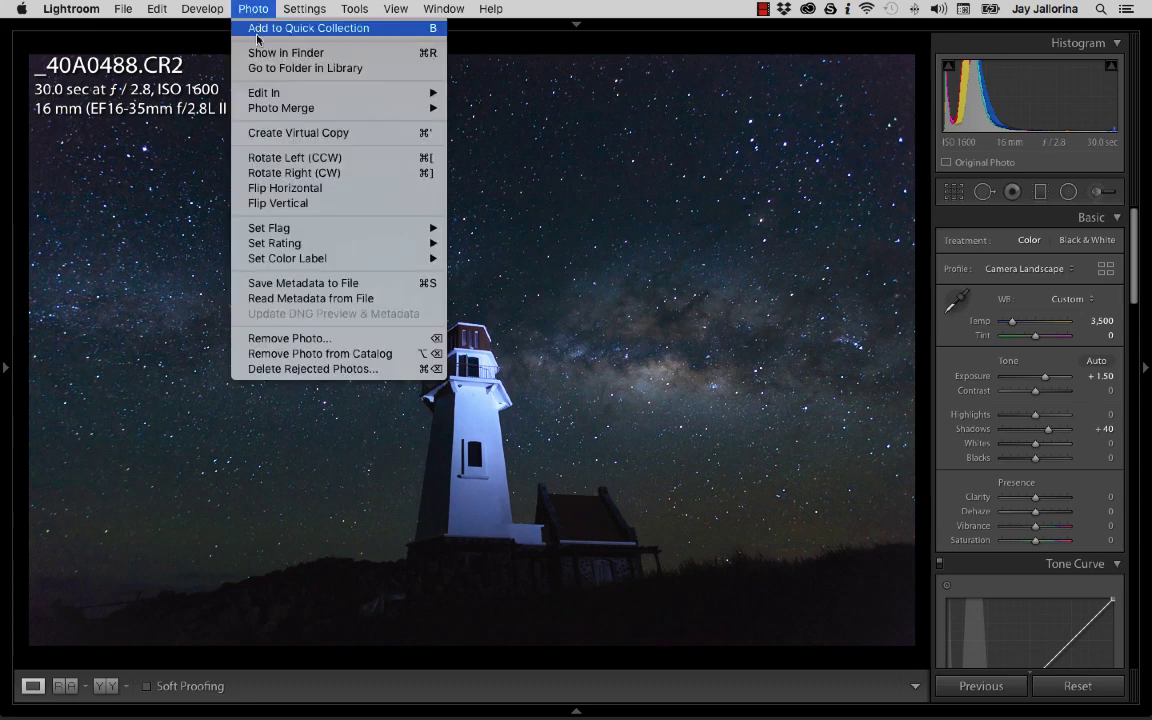
mouse_move(435, 94)
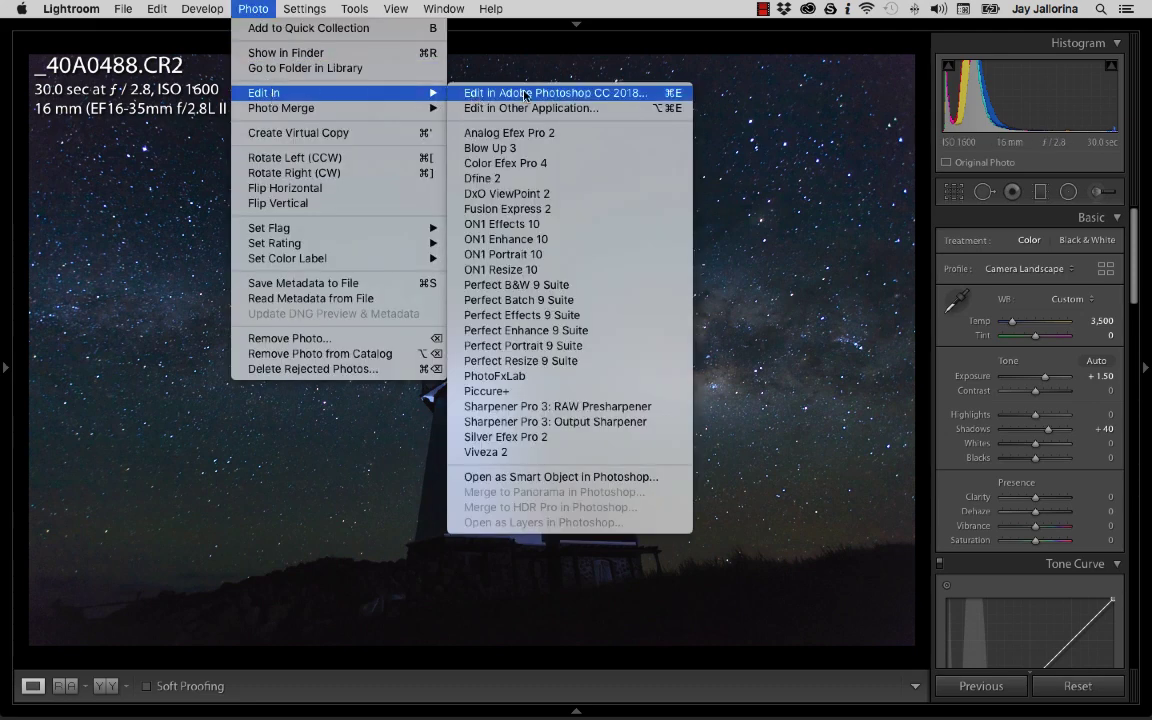
click(571, 95)
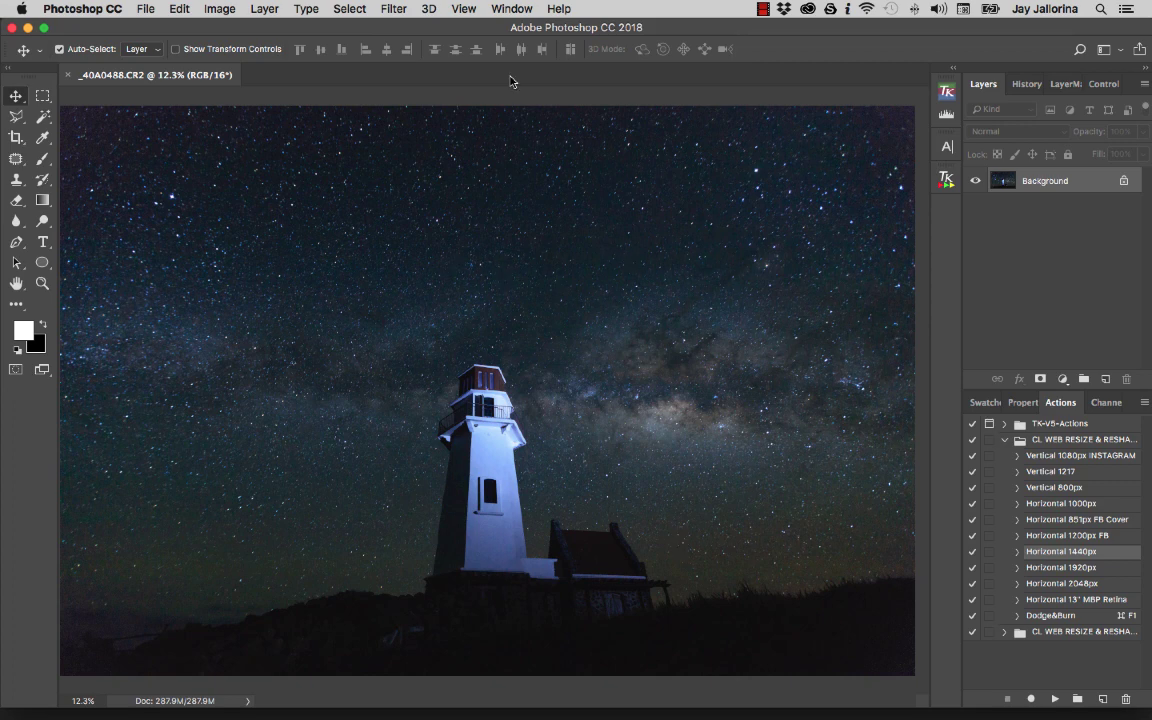
Open the photo in the Color Efex Pro 4 filter from the Nik Collection
click(395, 9)
mouse_move(556, 386)
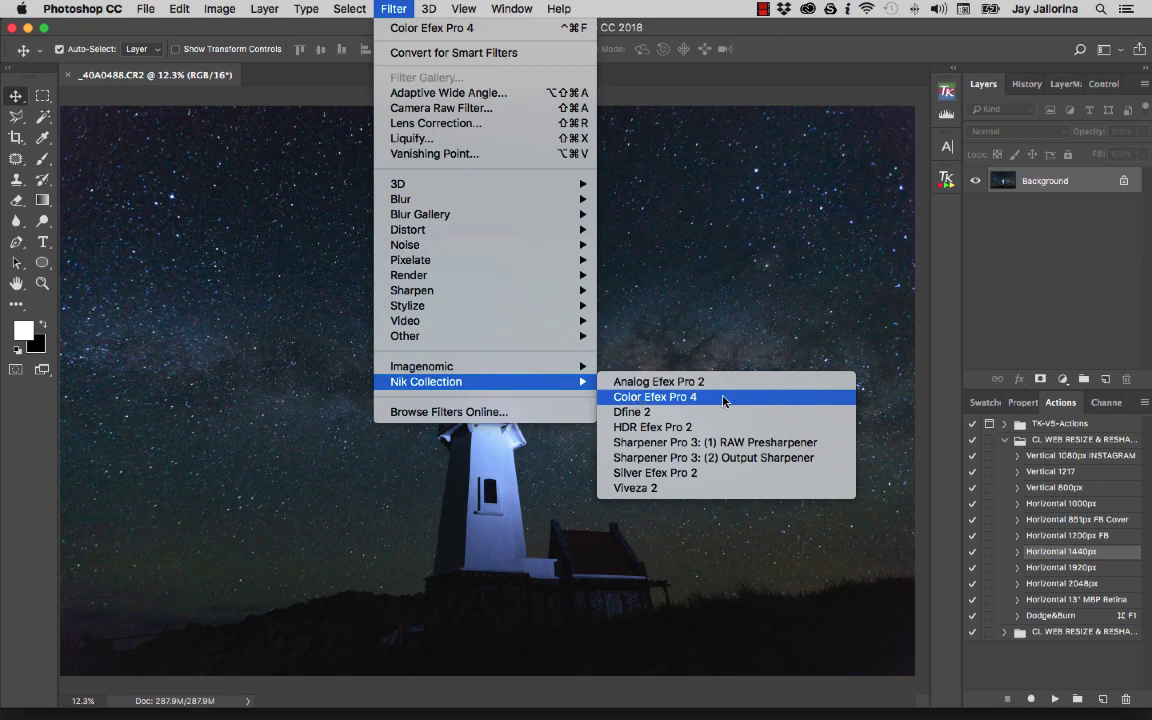
click(652, 397)
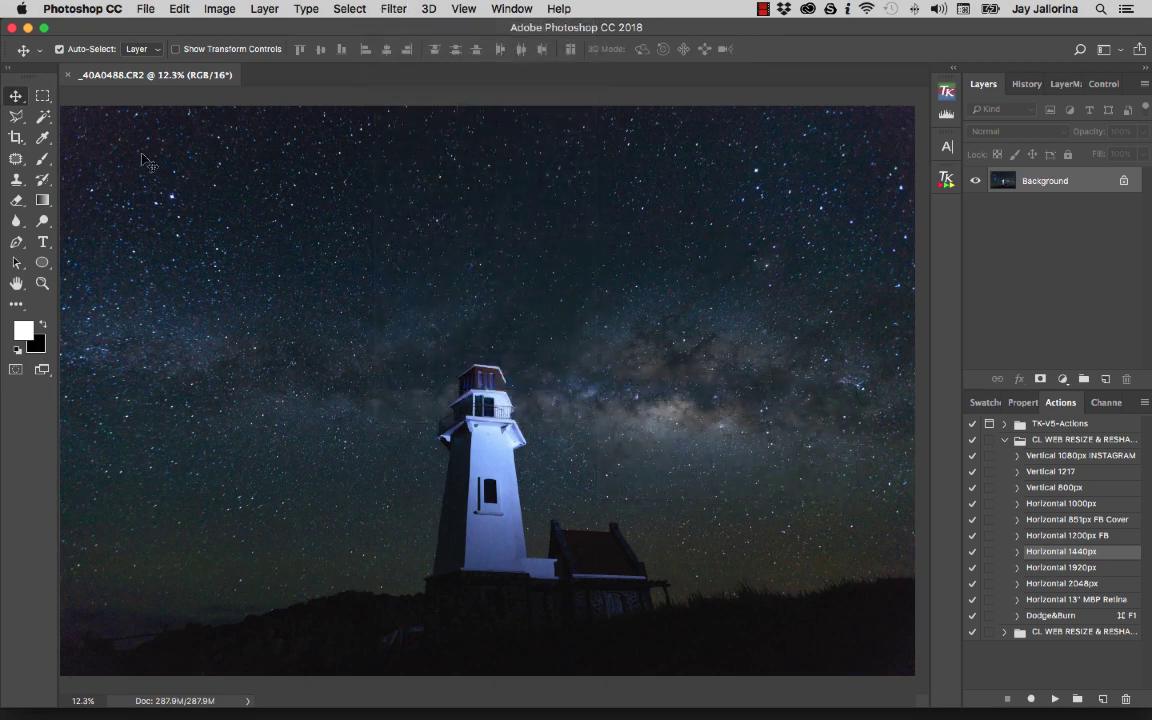
click(393, 8)
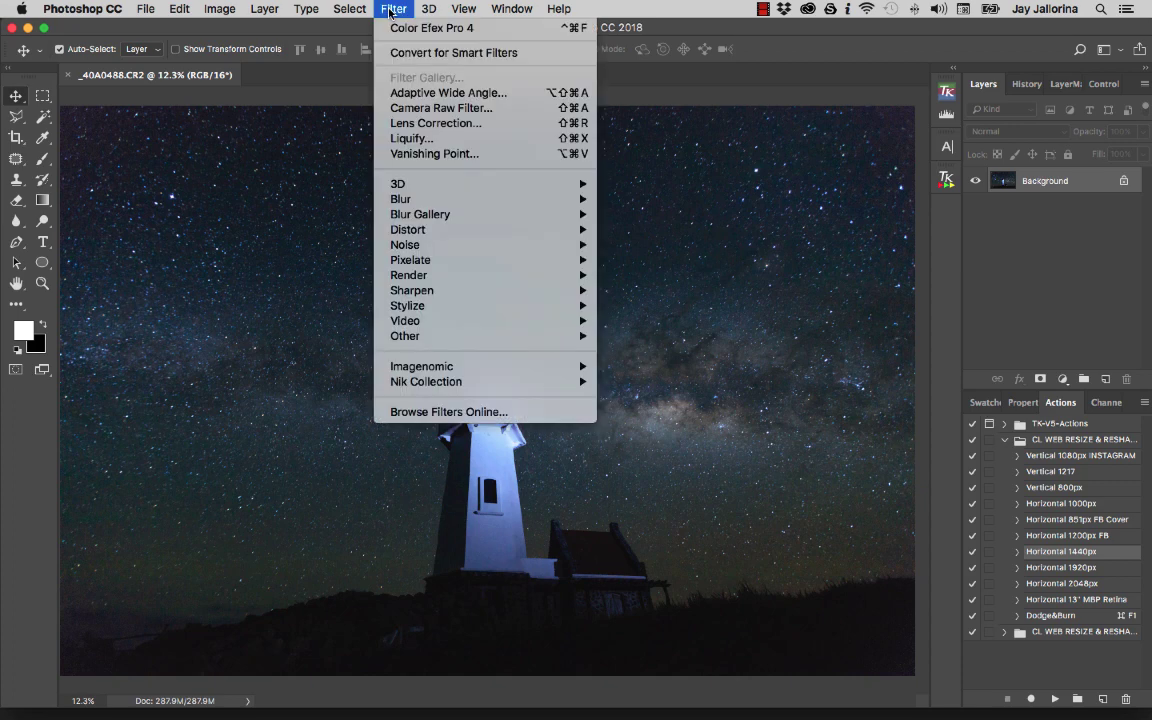
mouse_move(515, 387)
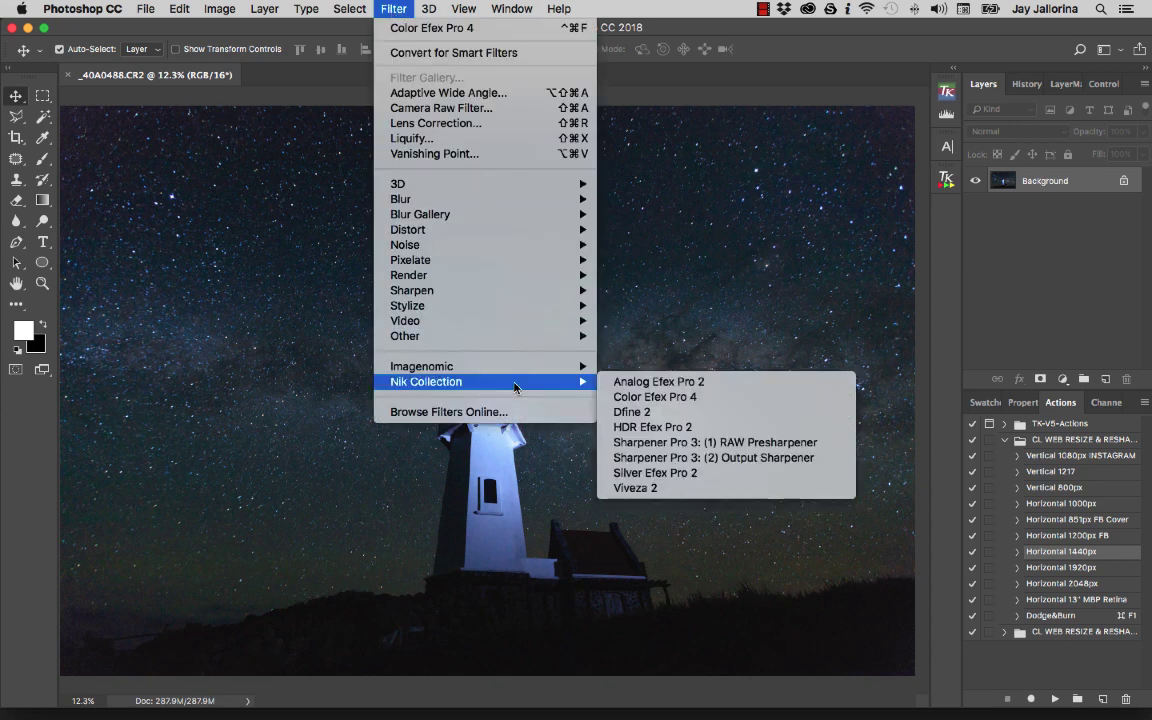
click(639, 398)
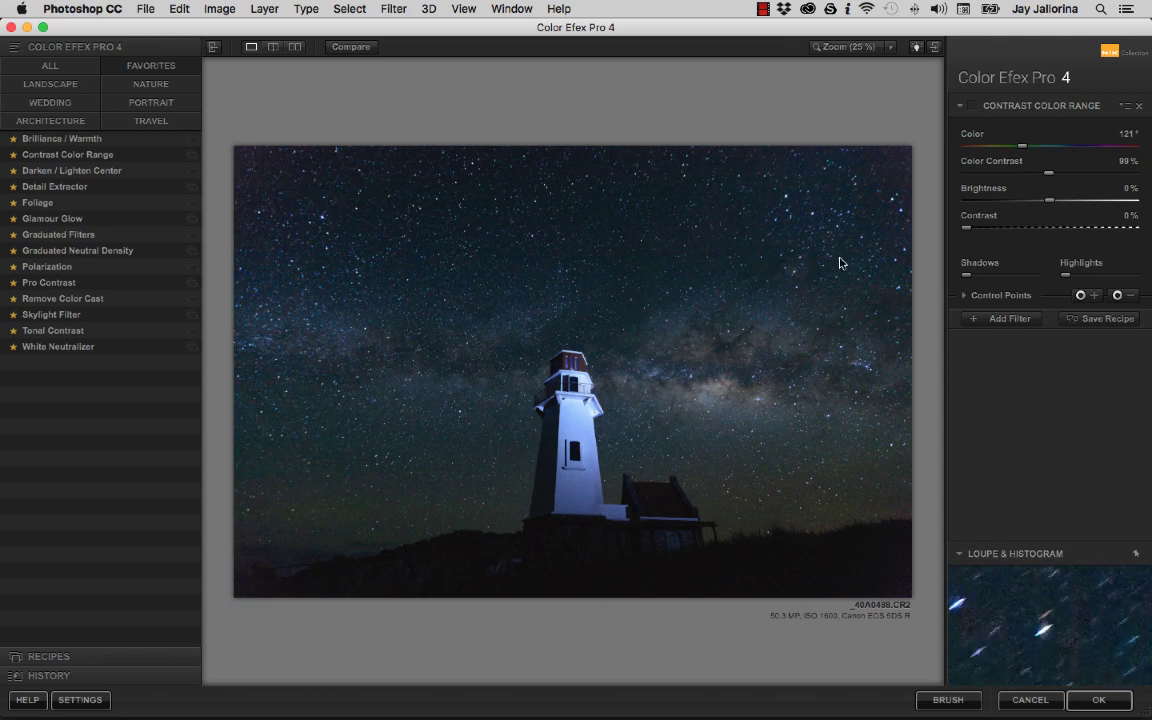
List all the available filters and apply Tonal Contrast to the photo
click(53, 64)
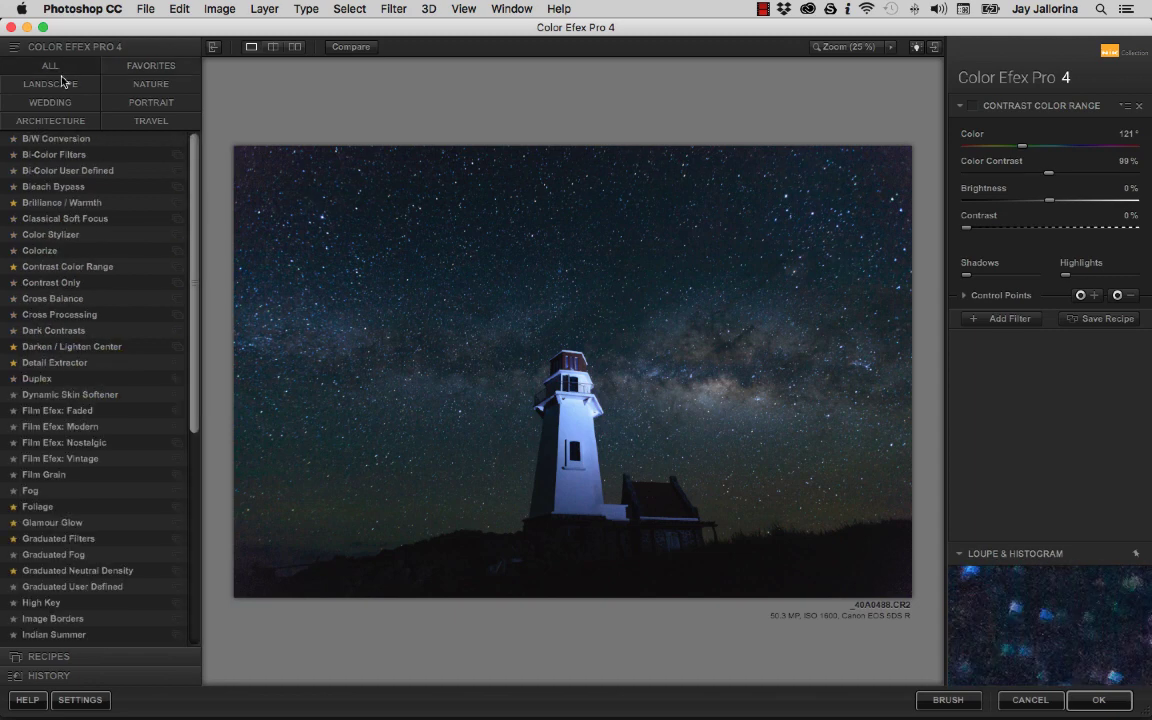
drag(194, 200, 230, 443)
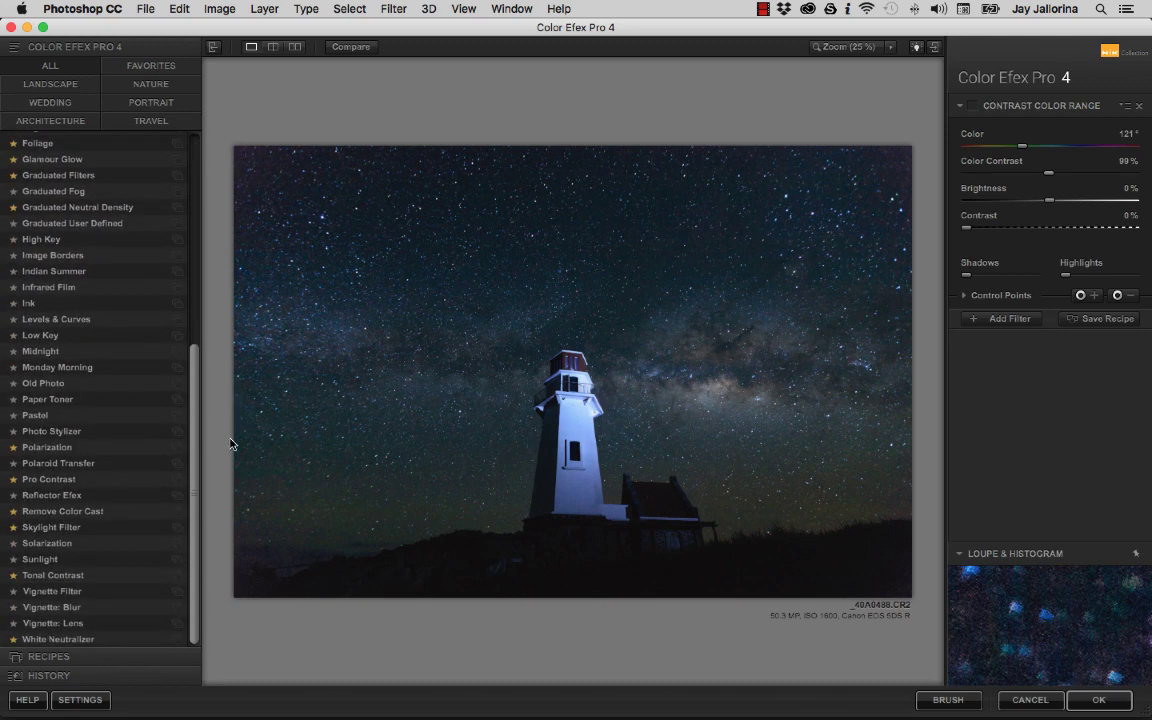
drag(190, 365, 218, 477)
click(91, 578)
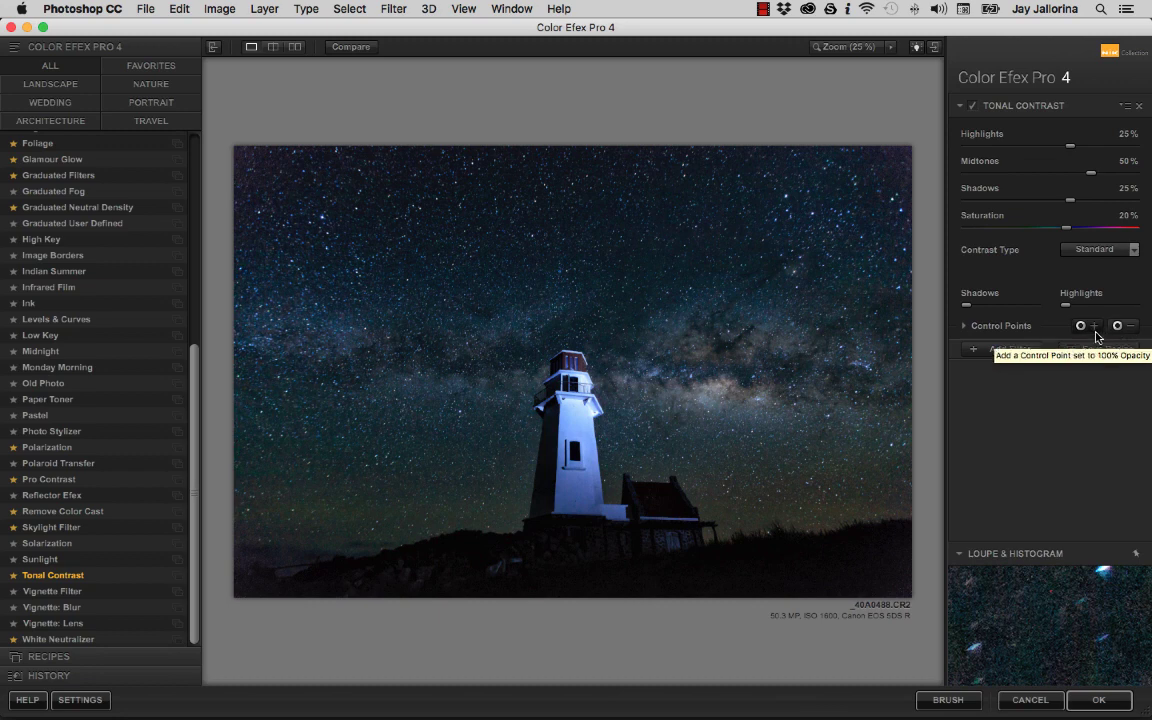
Place six Tonal Contrast control points at 100% opacity along the Milky Way, on both sides of the lighthouse
click(1095, 329)
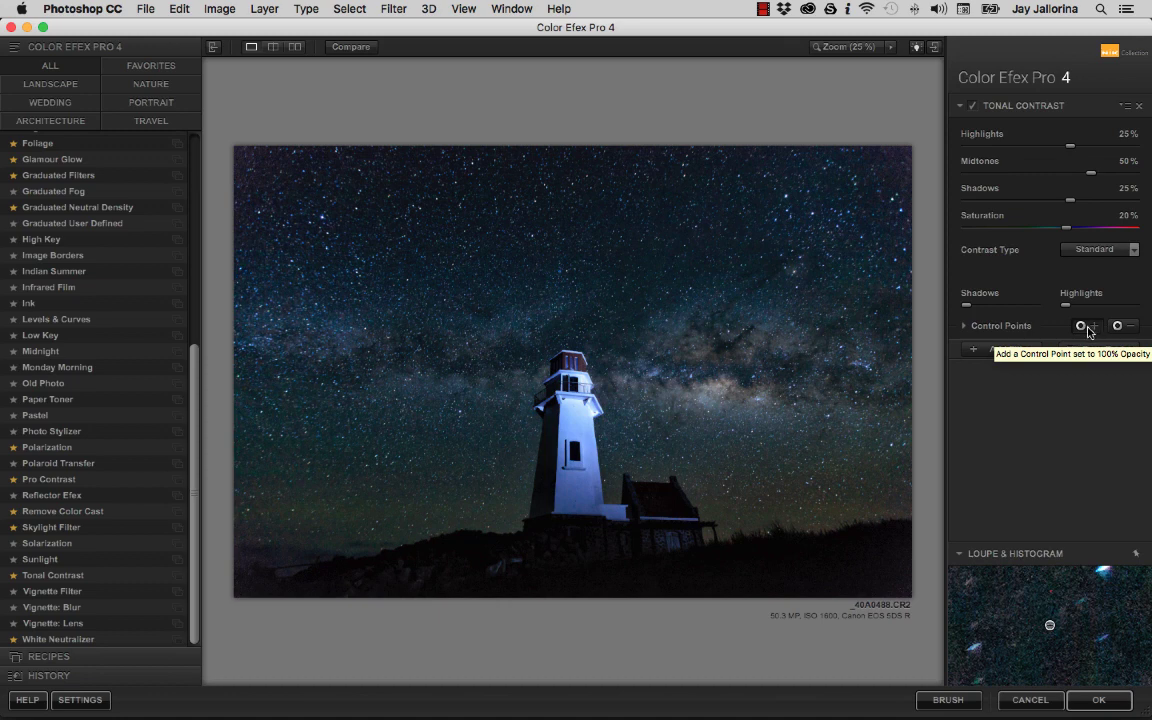
click(753, 368)
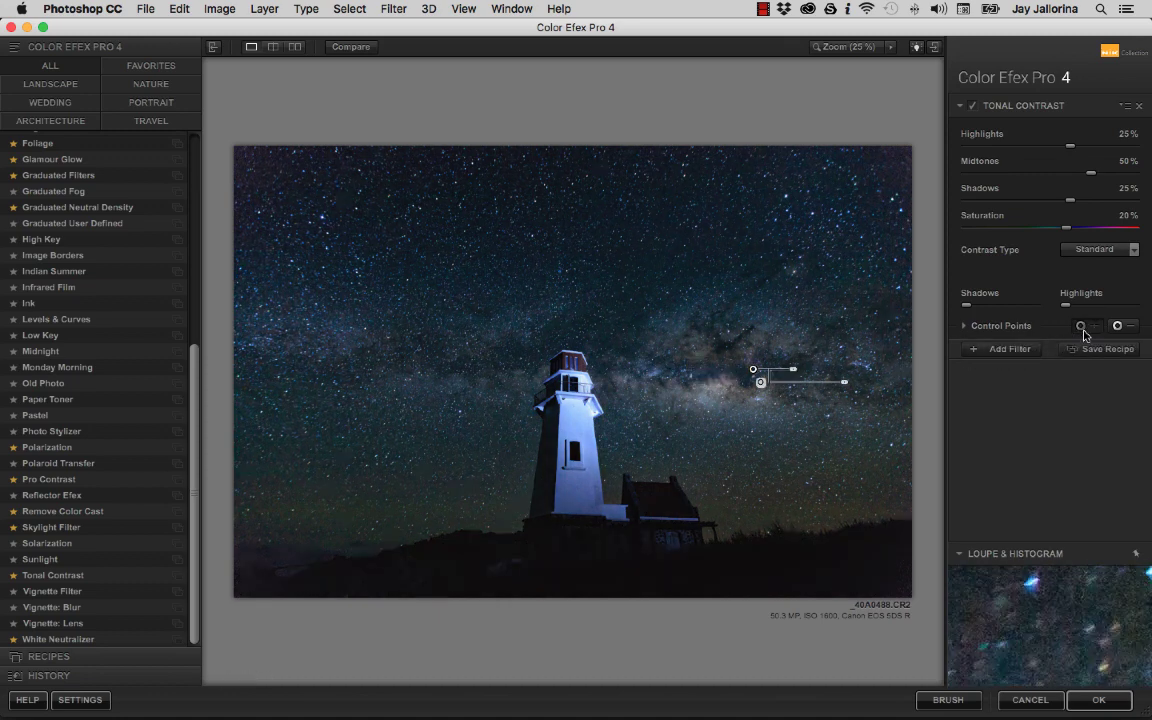
click(820, 371)
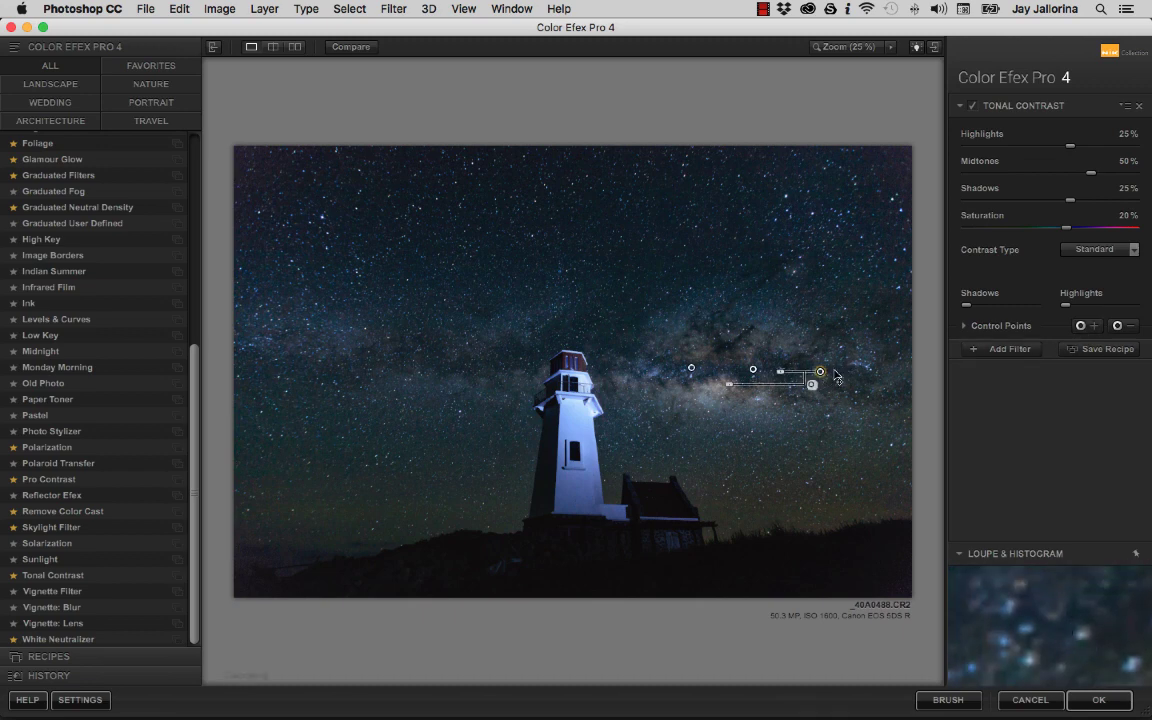
click(1080, 327)
click(497, 367)
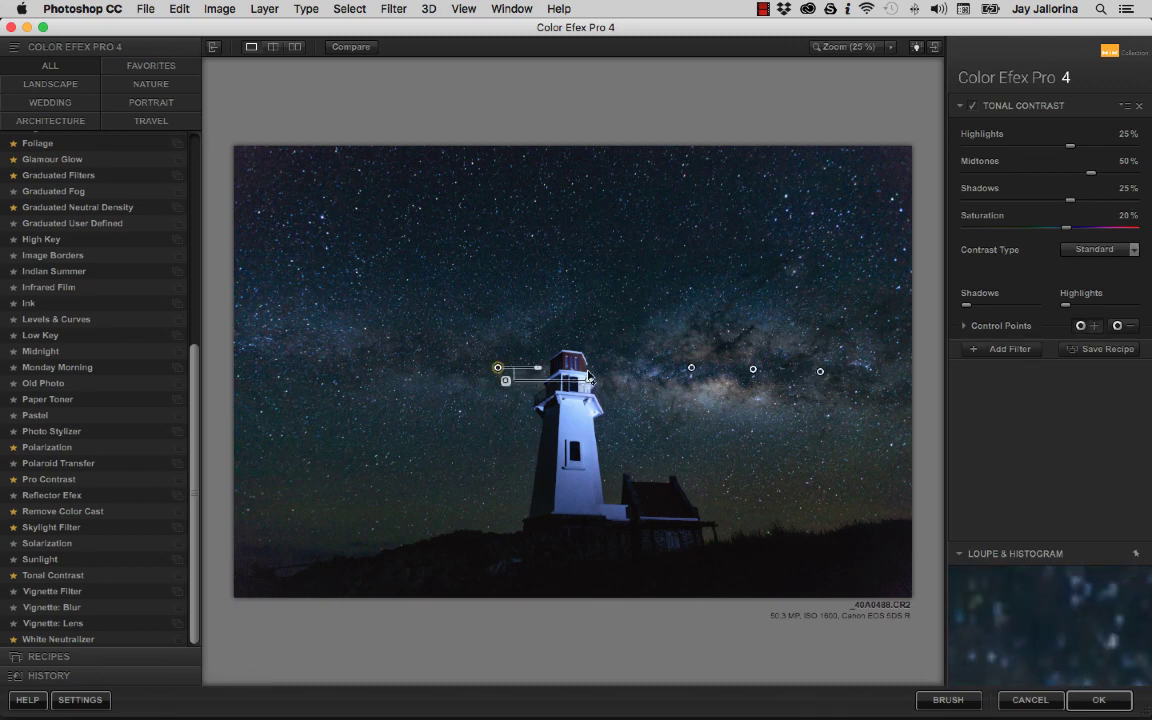
click(1080, 325)
click(409, 360)
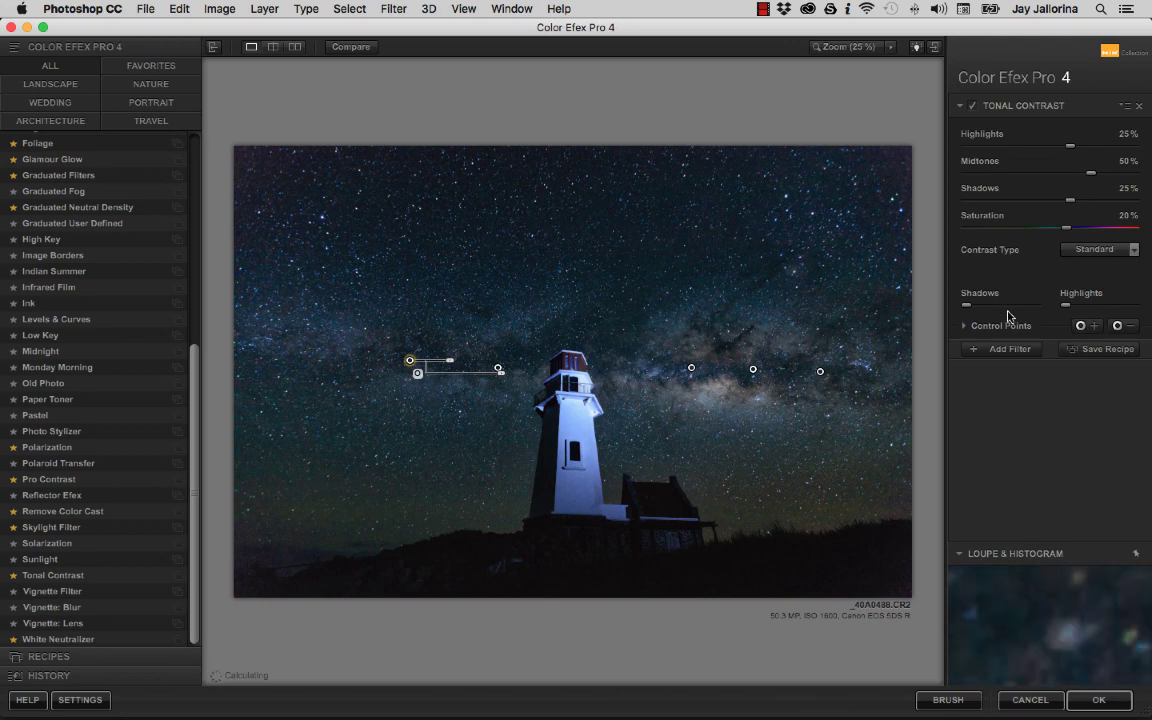
click(1080, 325)
click(345, 358)
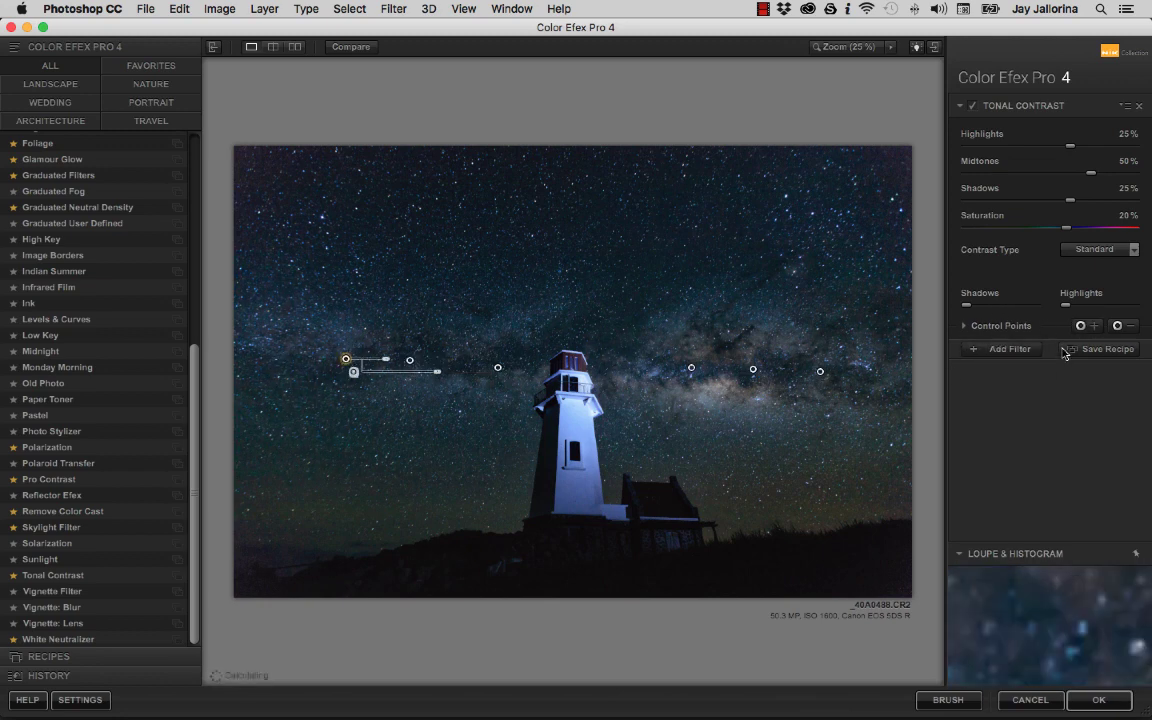
Place subtracting control points over the house and the dark foreground, and compare the photo with and without Tonal Contrast
click(680, 528)
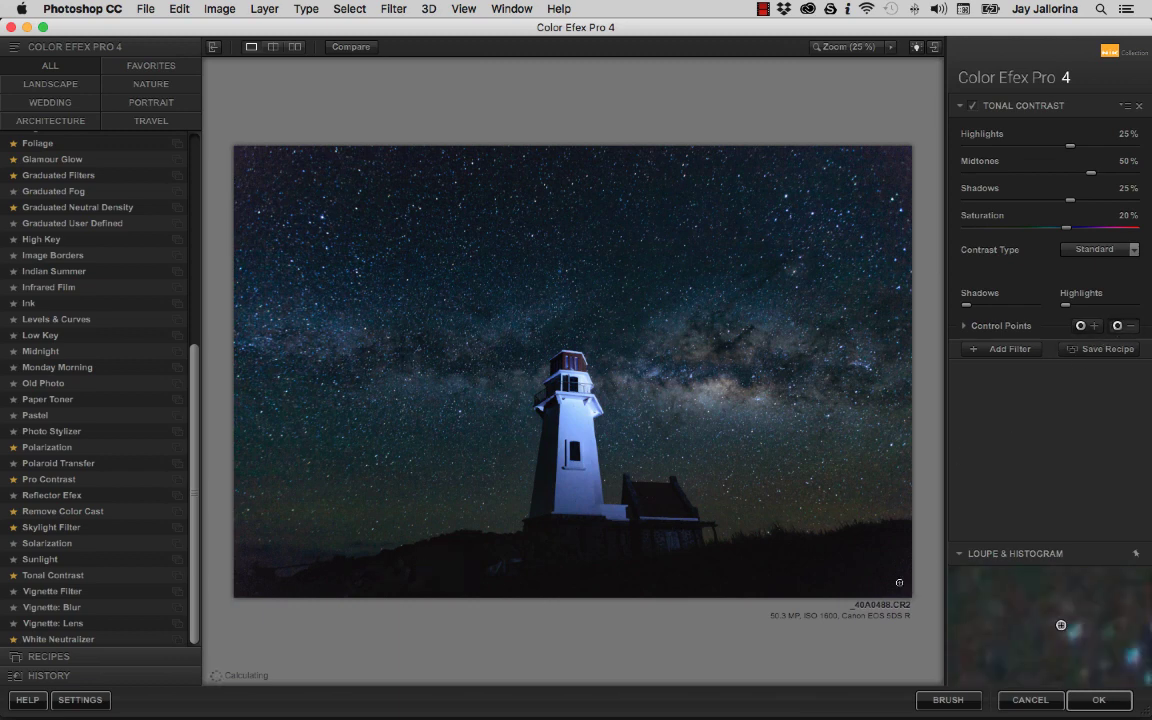
click(882, 566)
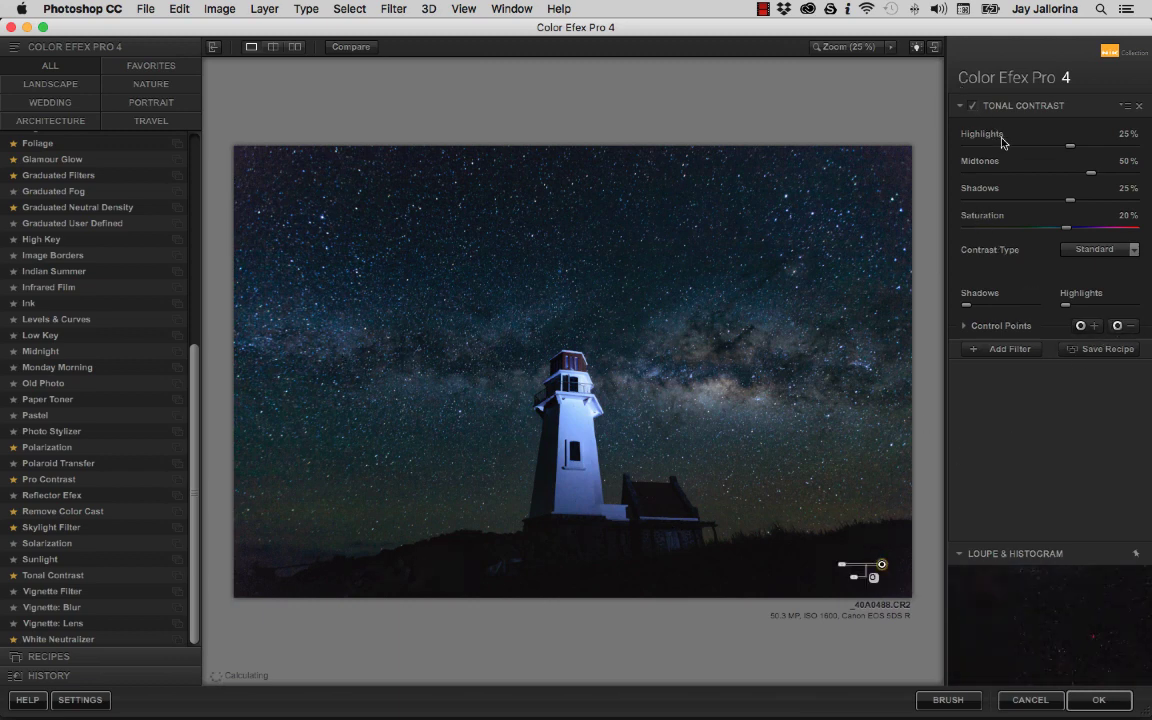
click(973, 106)
click(973, 106)
Set the Tonal Contrast highlights, midtones, shadows and saturation to 0%
text(0)
key(Tab)
text(00)
key(Tab)
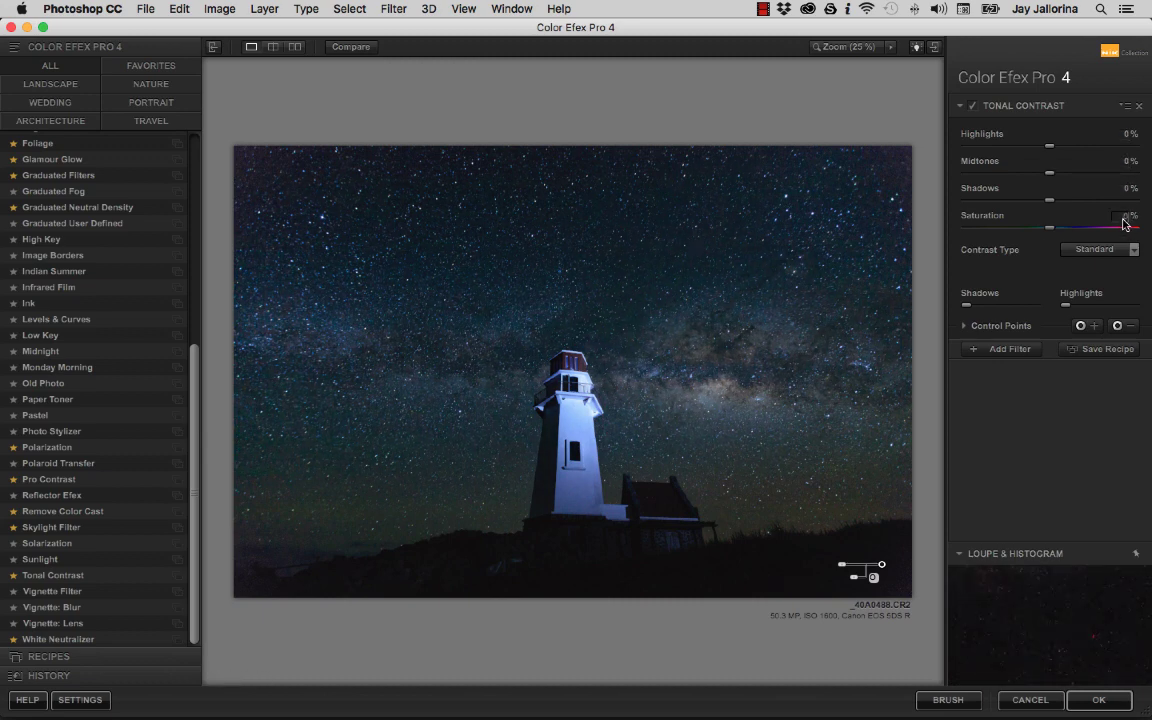
text(0)
Raise the Tonal Contrast midtones and shadows, settling on 45% midtones and 15% shadows
drag(1050, 178, 1088, 182)
drag(1059, 204, 1063, 204)
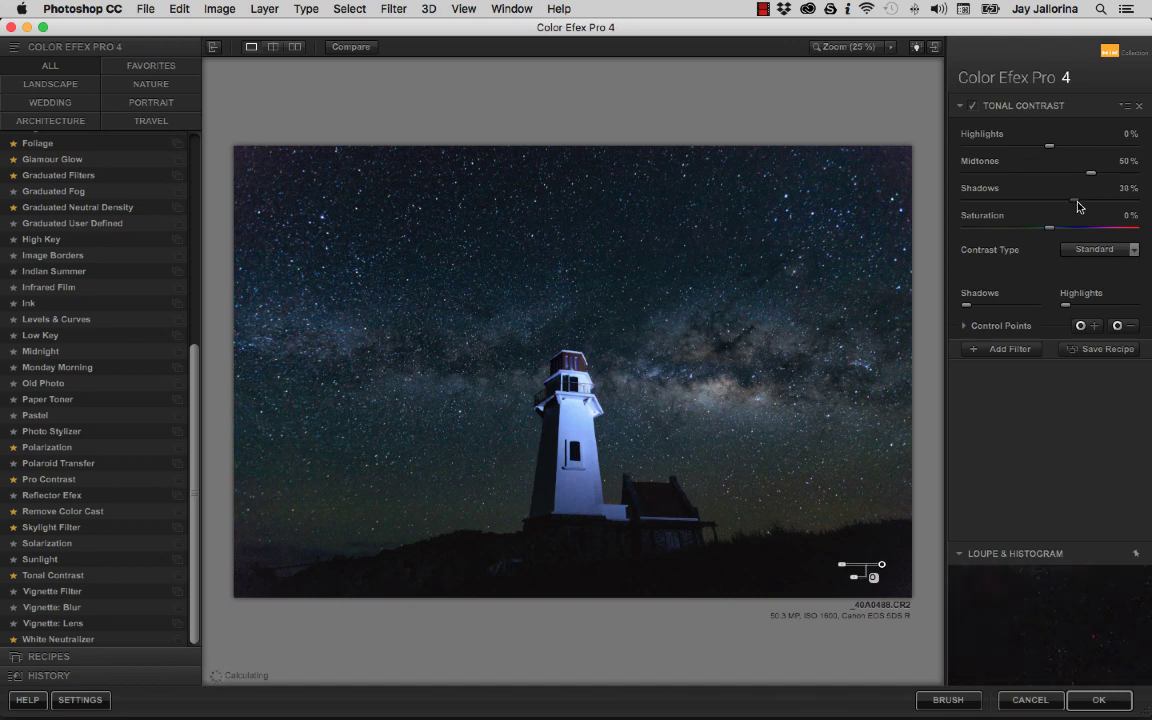
drag(1078, 206, 1066, 206)
drag(1068, 206, 1066, 206)
drag(1093, 179, 1083, 178)
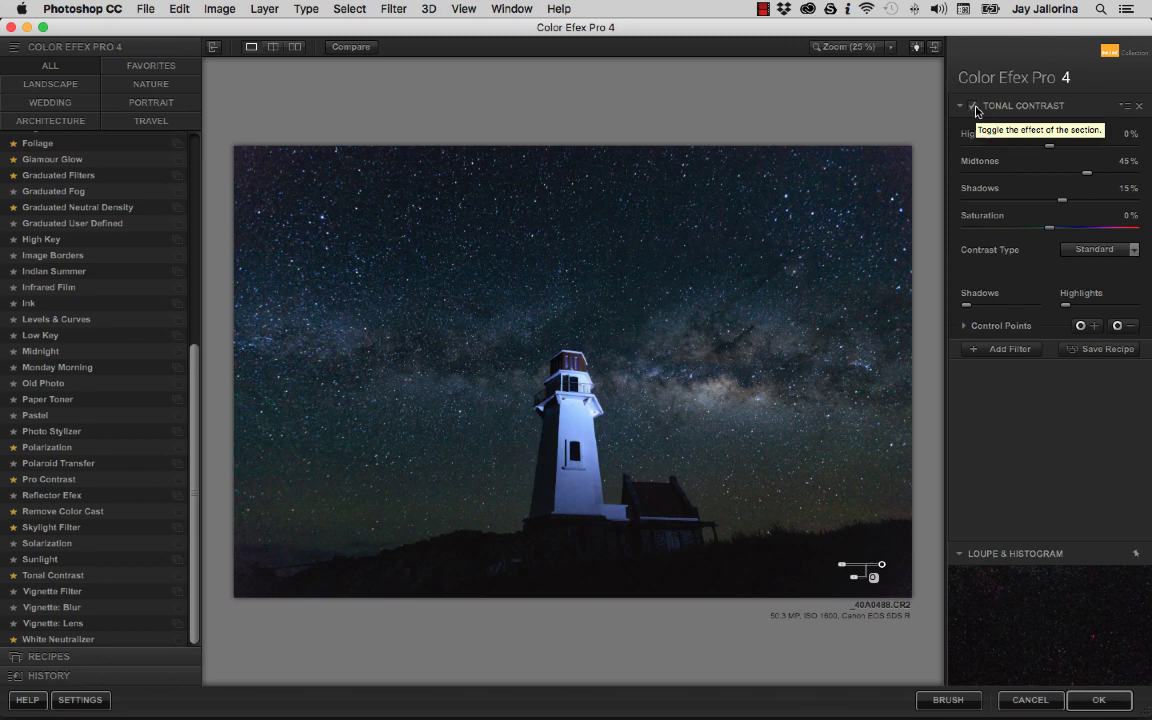
Add a second filter to the stack and choose Brilliance / Warmth for it
click(984, 351)
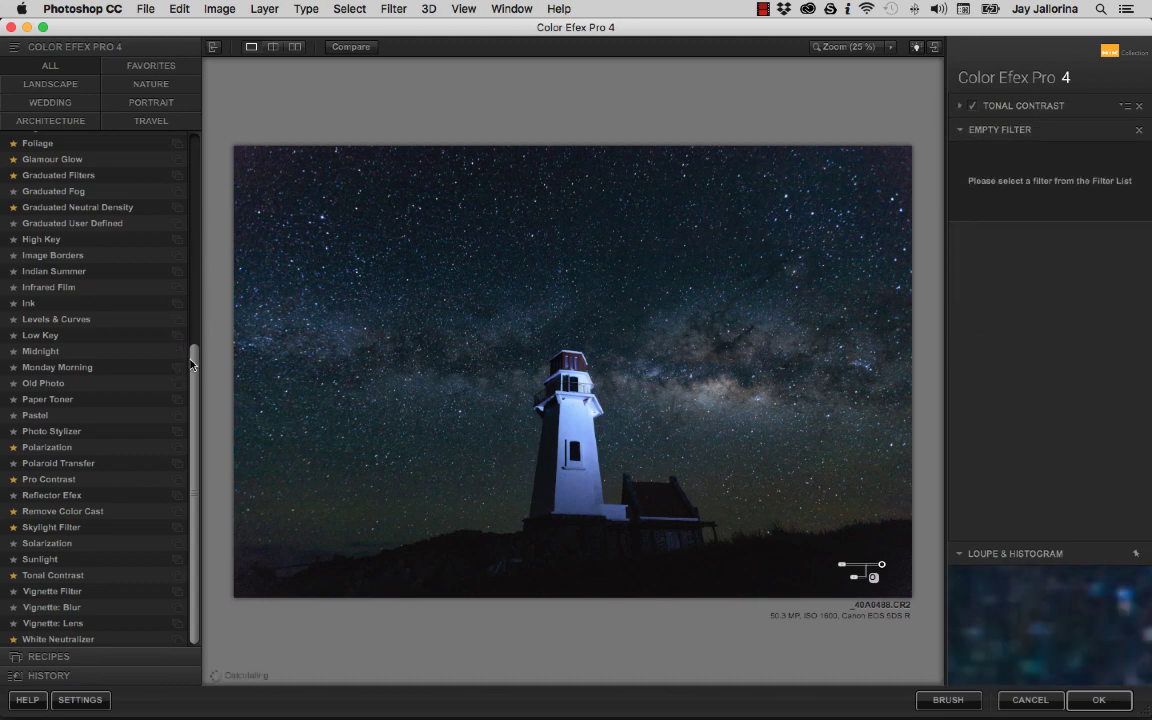
drag(193, 352, 181, 119)
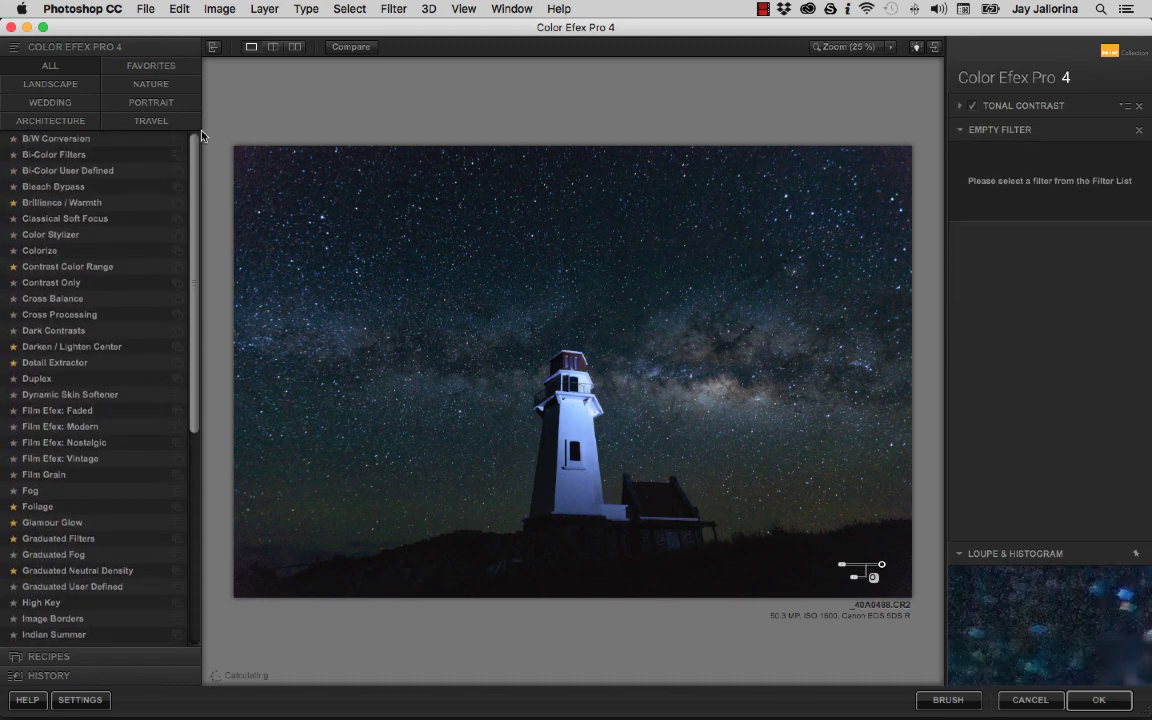
click(110, 204)
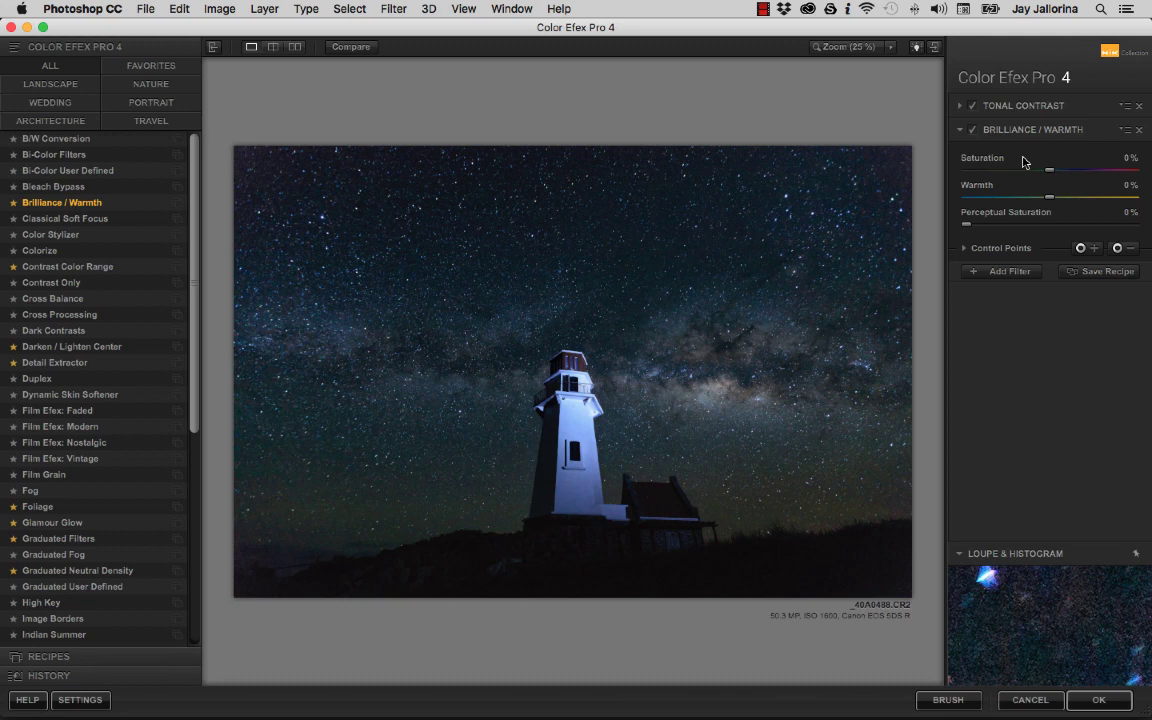
Place five adding control points for Brilliance / Warmth along the Milky Way on both sides of the lighthouse
click(1092, 250)
click(689, 358)
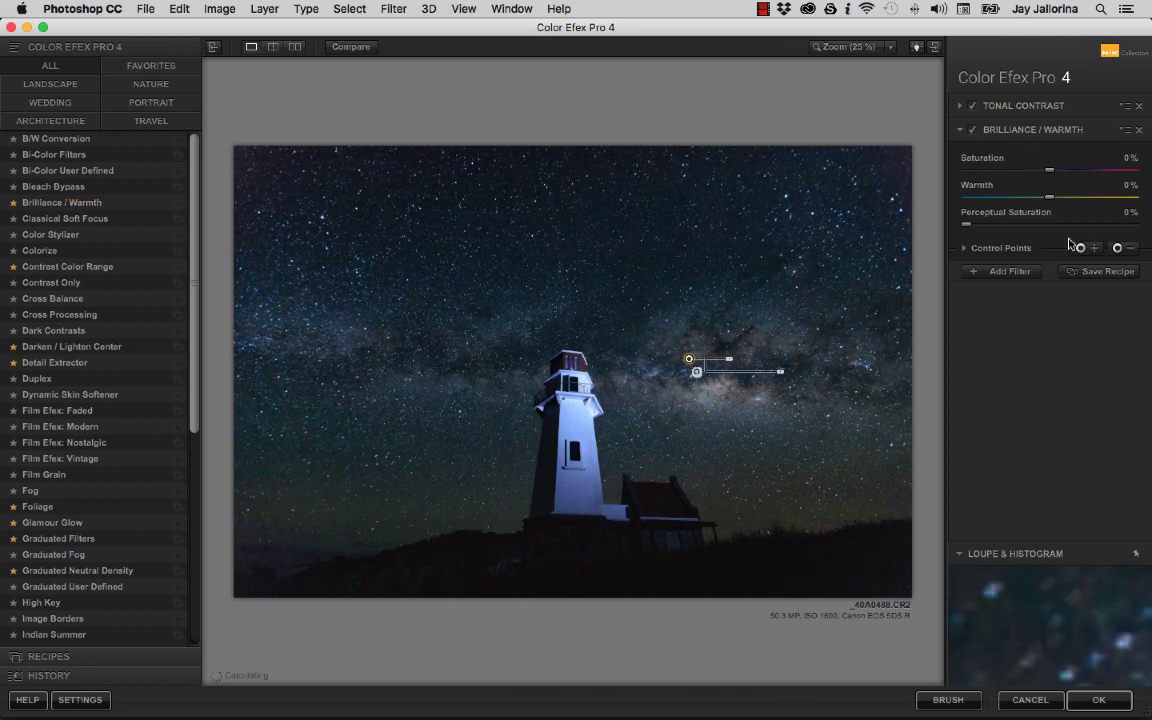
click(1084, 250)
click(749, 364)
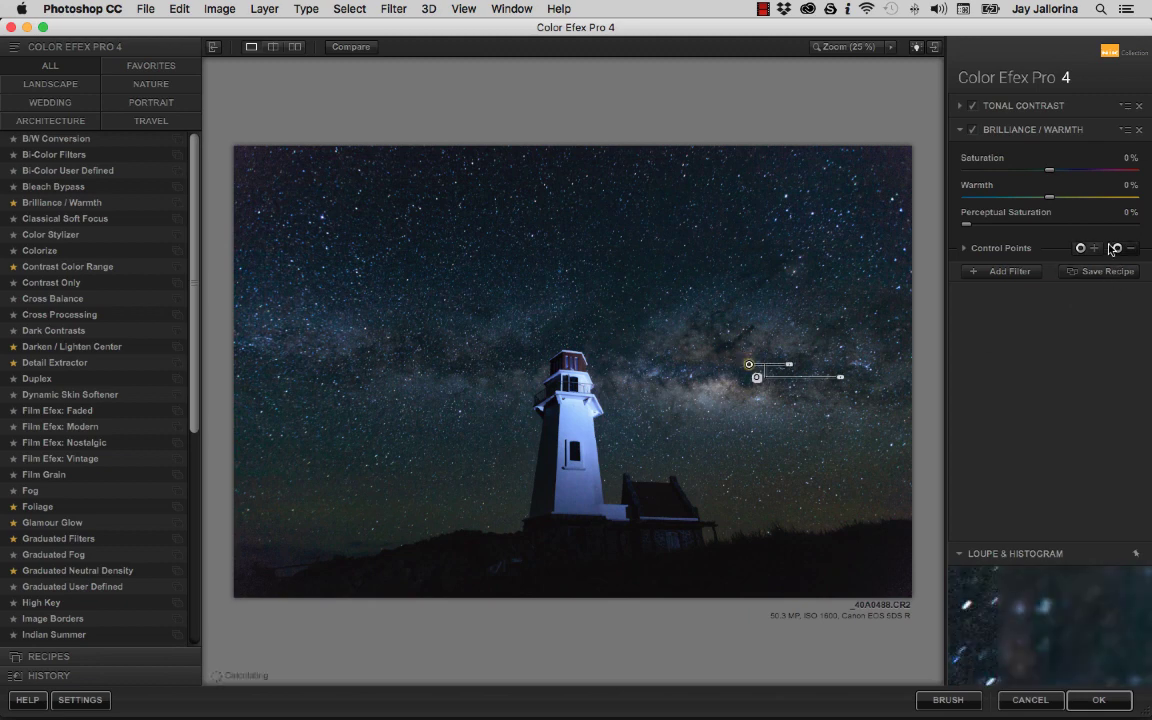
click(1081, 248)
click(804, 376)
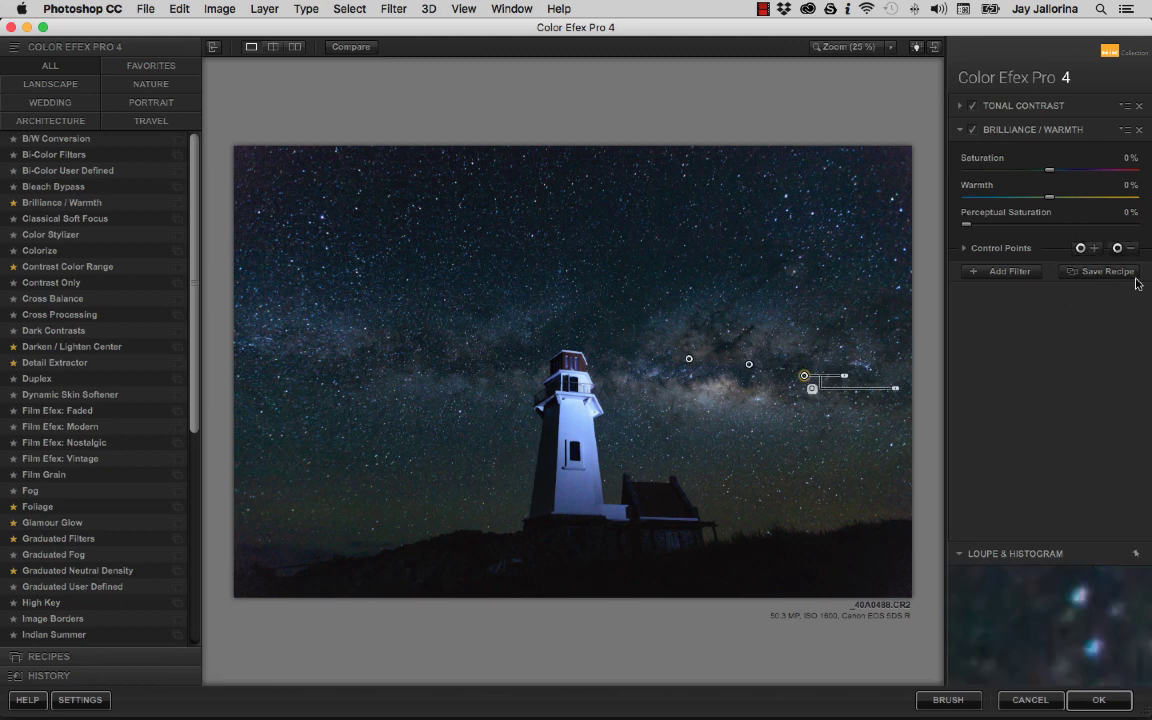
click(1081, 248)
click(494, 365)
click(1081, 248)
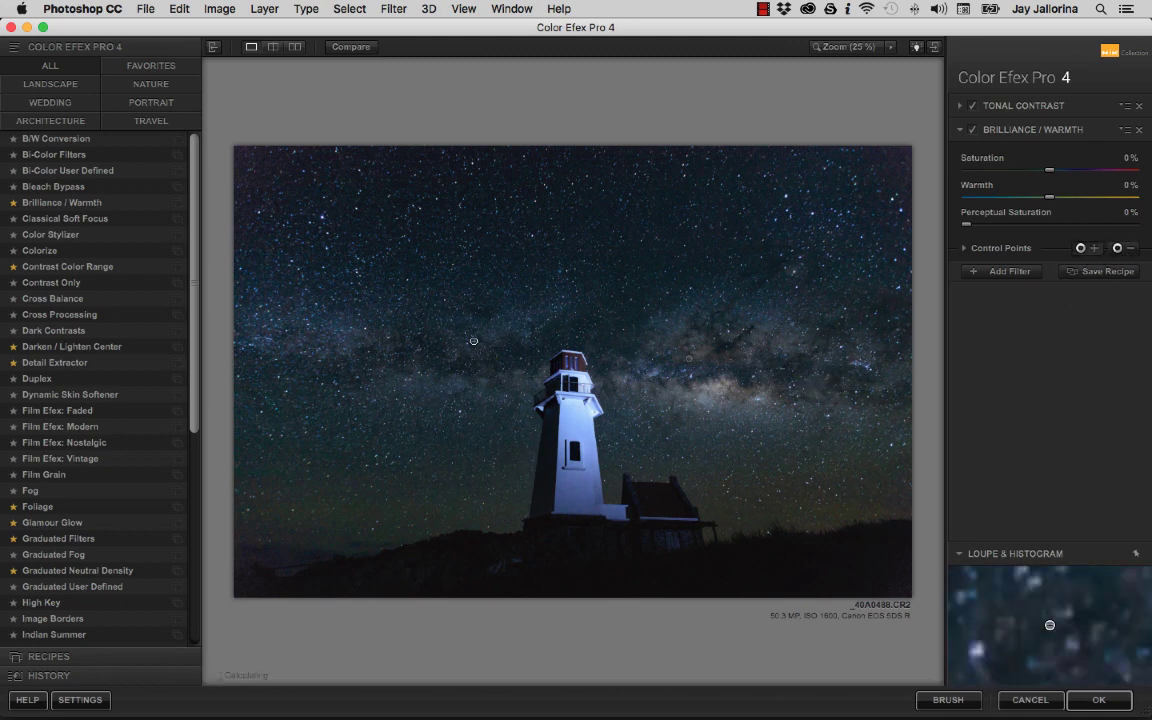
click(418, 357)
Place subtracting control points over the house, the lighthouse base, the dark foreground and the low sky near the horizon
click(1081, 248)
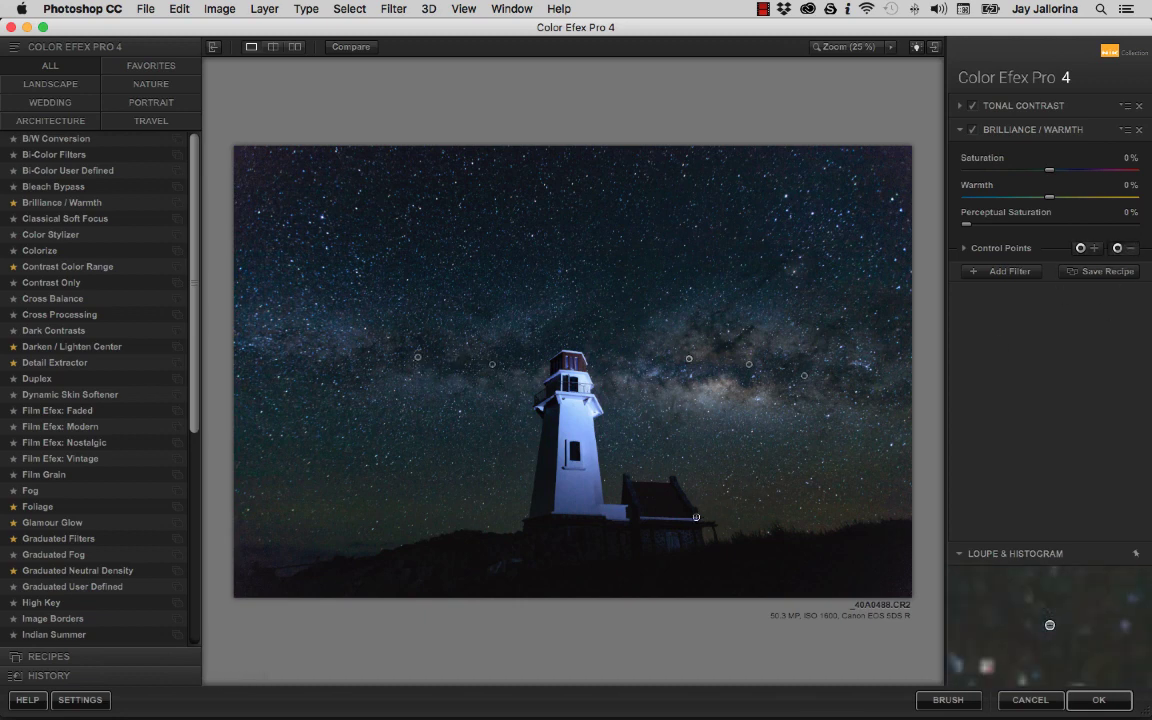
click(661, 541)
click(1128, 248)
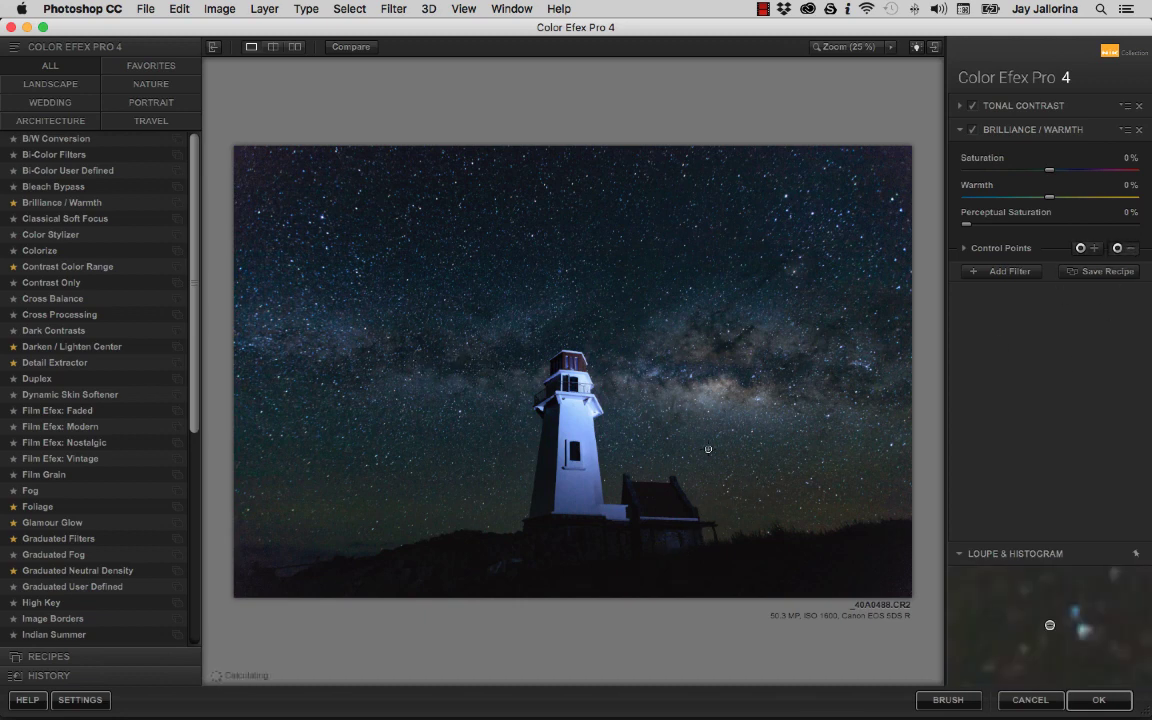
click(584, 535)
click(1124, 249)
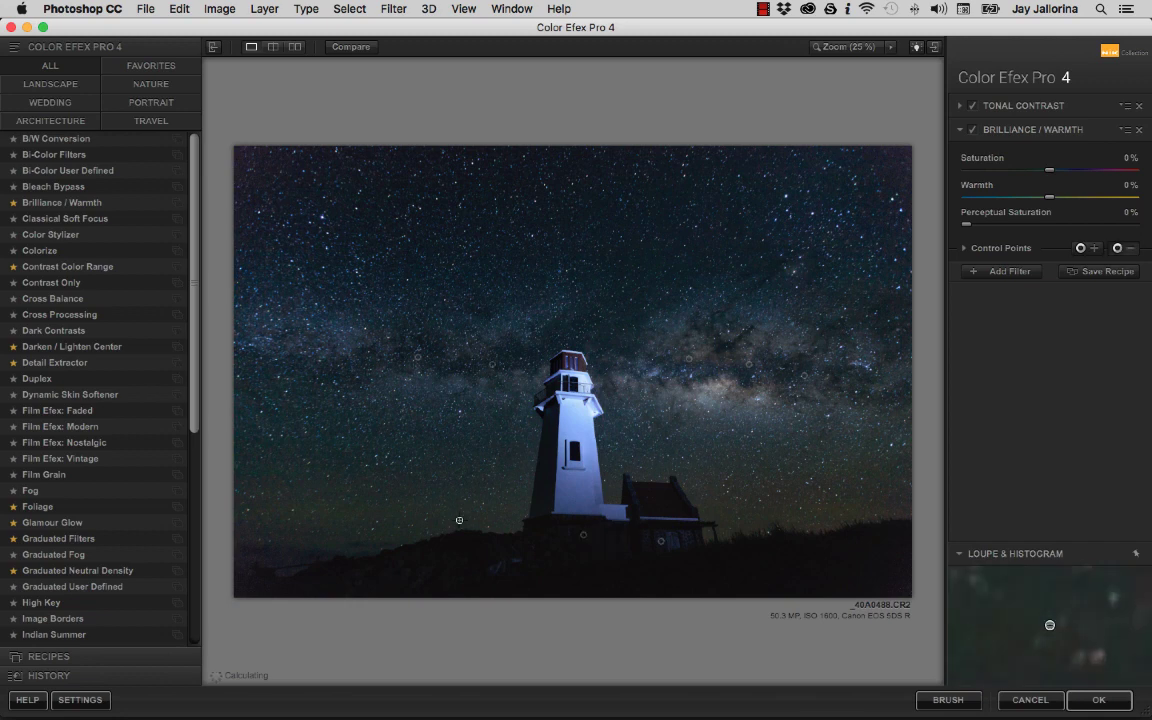
click(460, 548)
click(1122, 249)
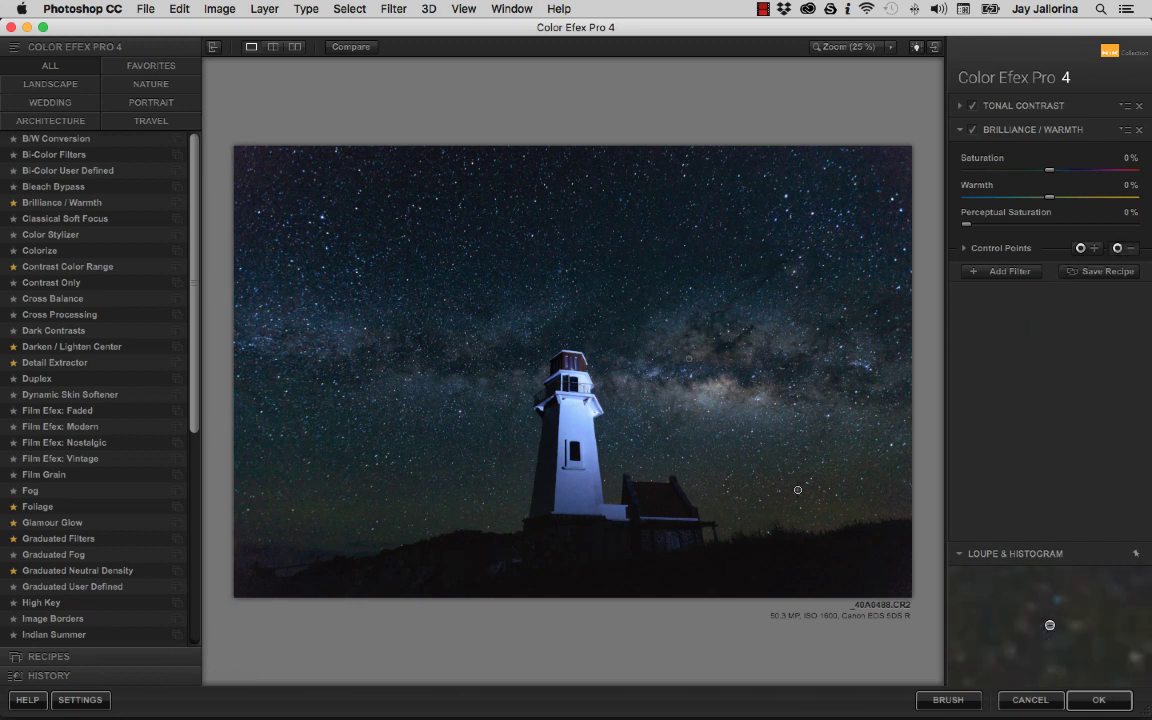
click(770, 508)
click(1122, 249)
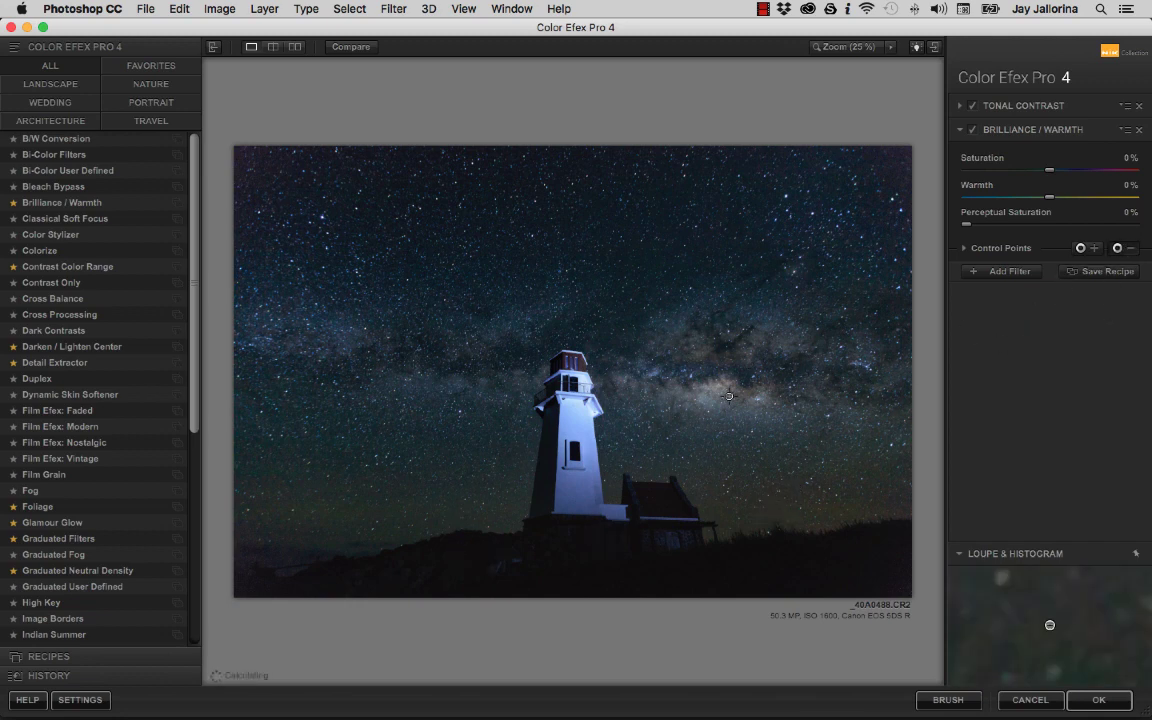
click(420, 509)
click(1122, 249)
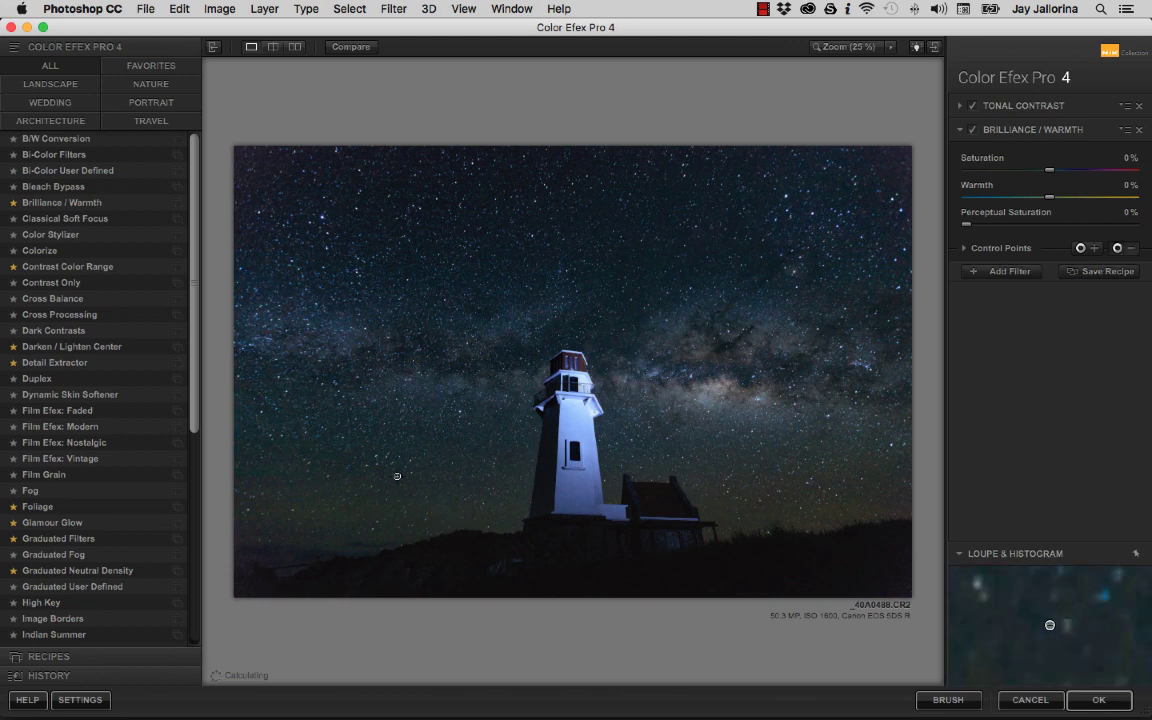
click(329, 513)
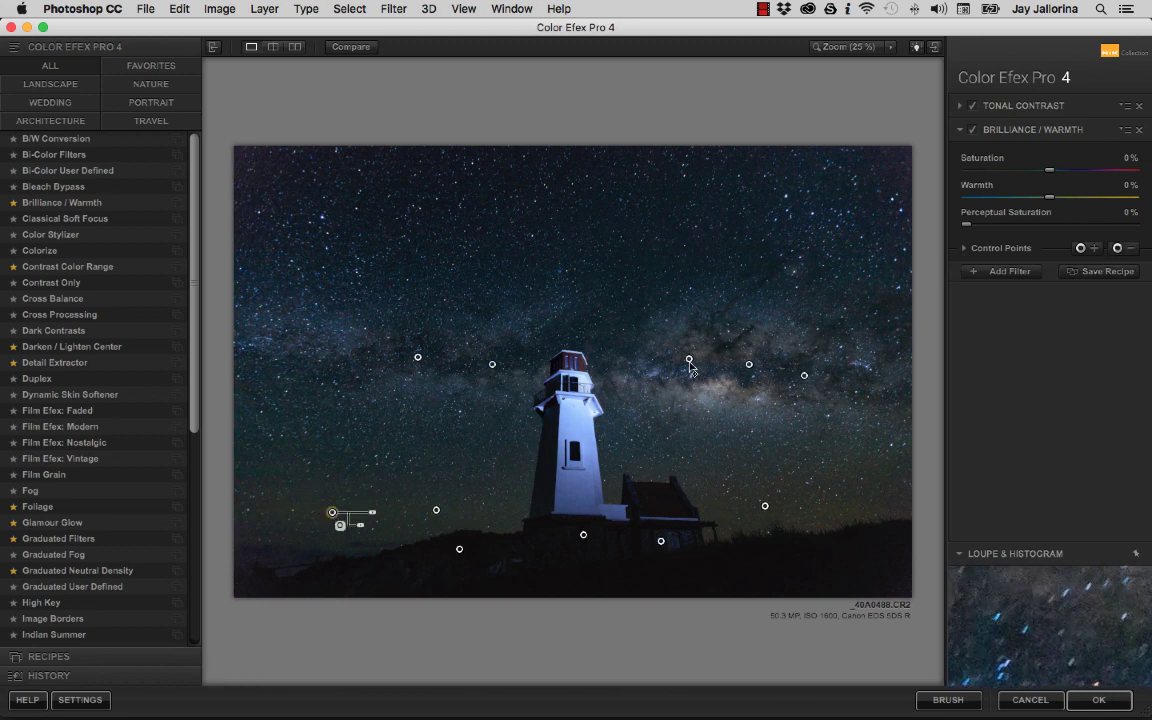
Fine-tune the size of the adding control points on the Milky Way above the house
click(689, 362)
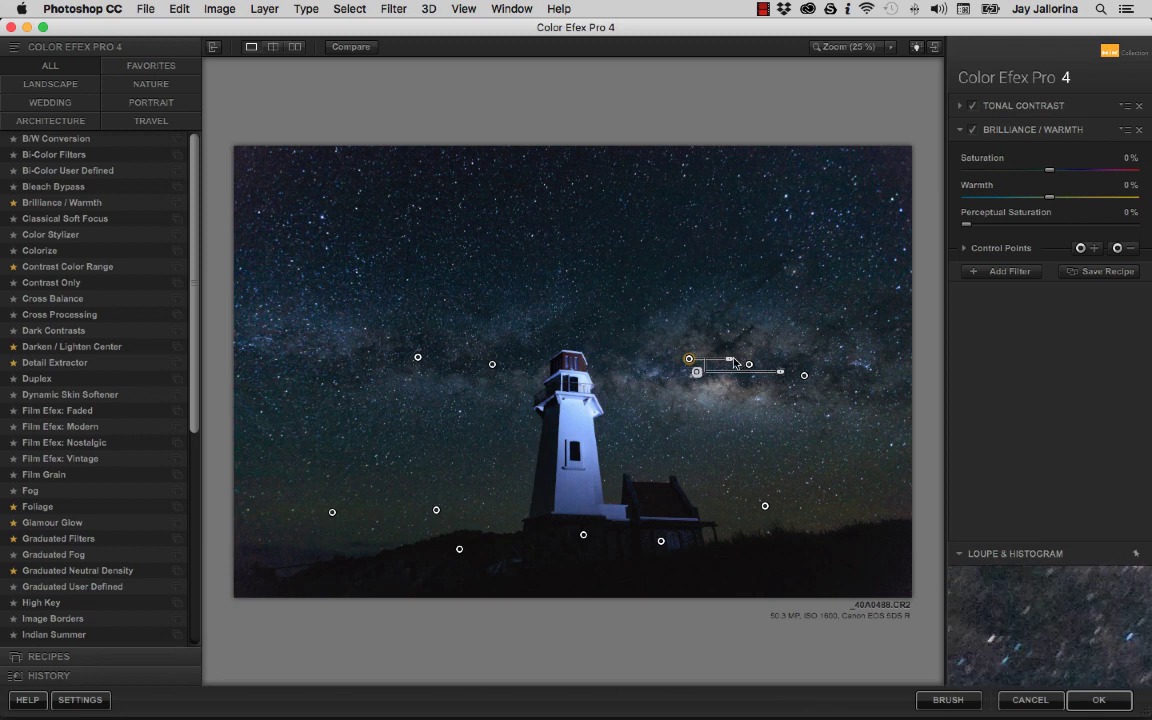
drag(731, 361, 785, 368)
click(749, 364)
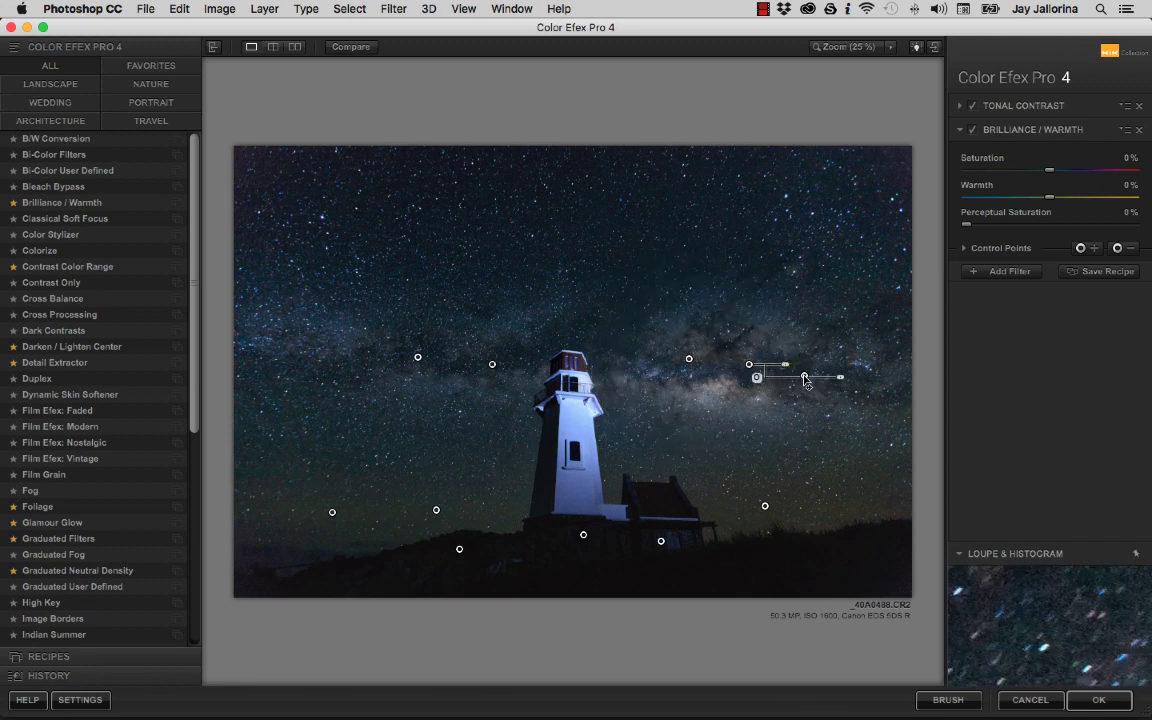
click(804, 375)
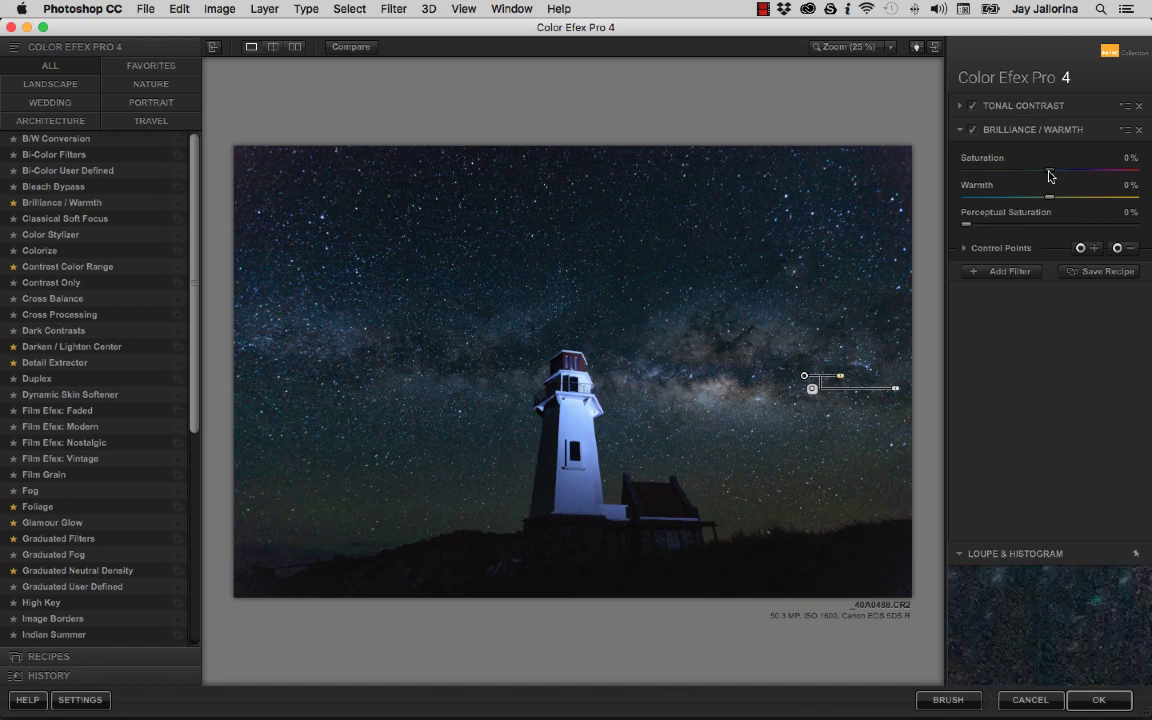
Set the Brilliance / Warmth saturation to 14% and perceptual saturation to 20%, checking the photo with and without the filter
drag(1053, 177, 1057, 178)
drag(967, 230, 987, 234)
drag(987, 234, 1021, 234)
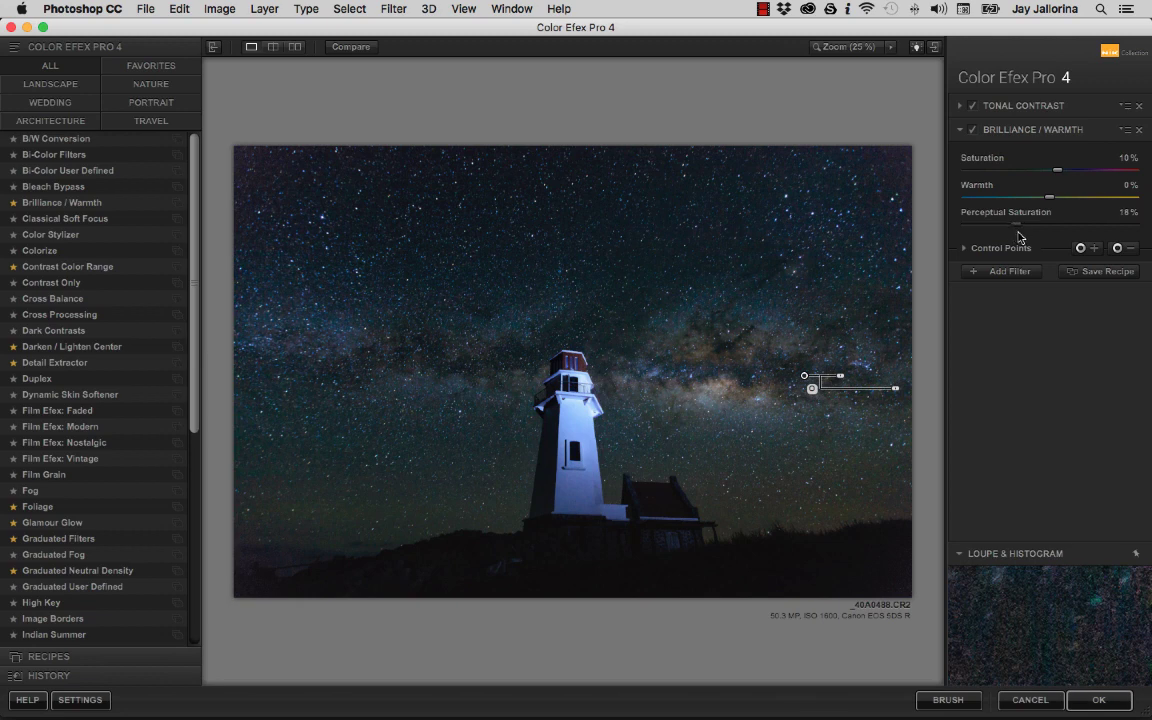
click(972, 131)
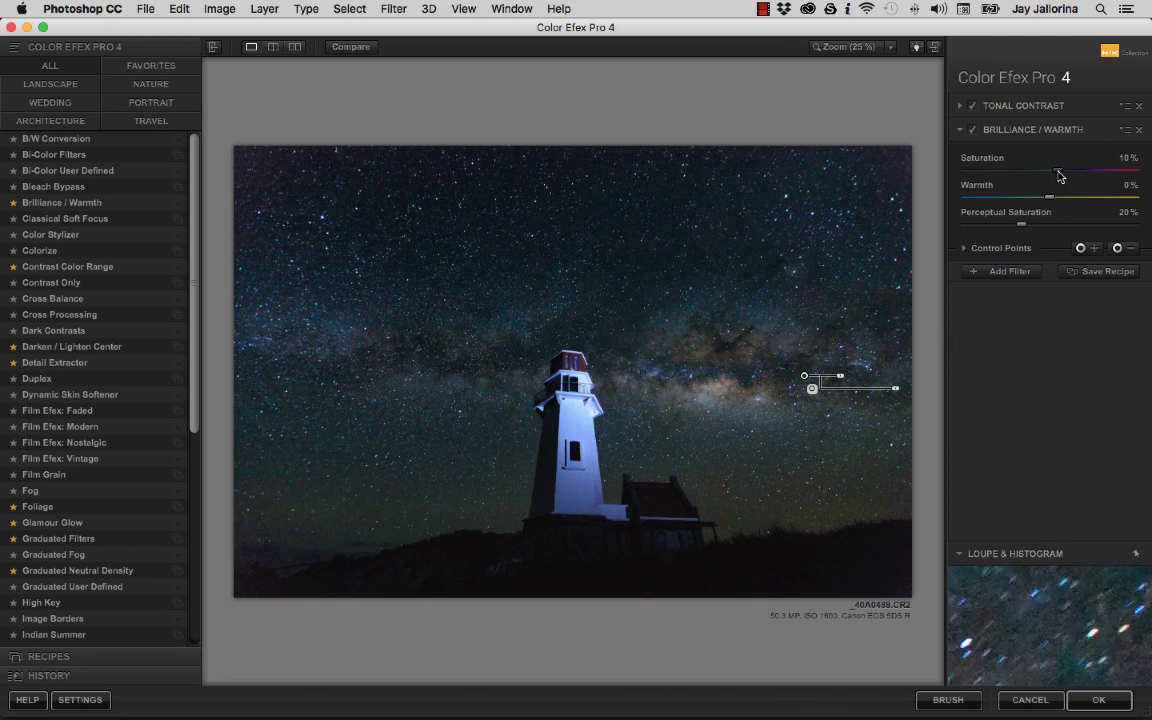
drag(1060, 176, 1063, 175)
click(973, 131)
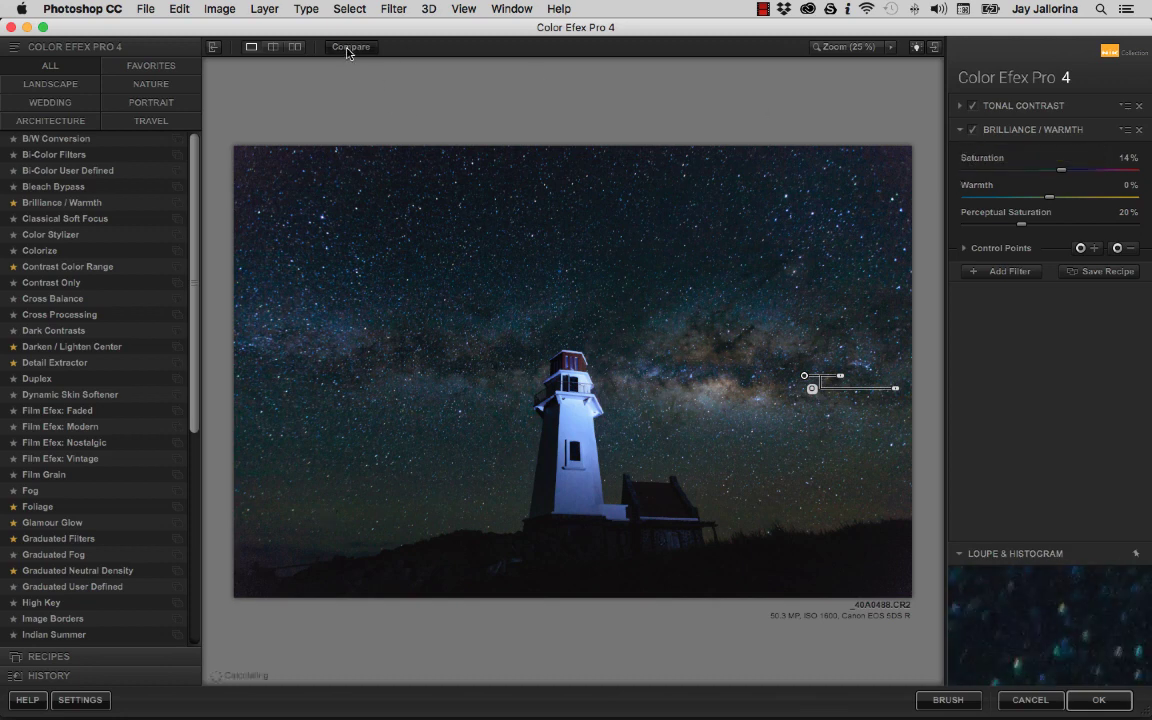
Compare the photo enhanced with Tonal Contrast and Brilliance / Warmth against the original image several times
click(357, 49)
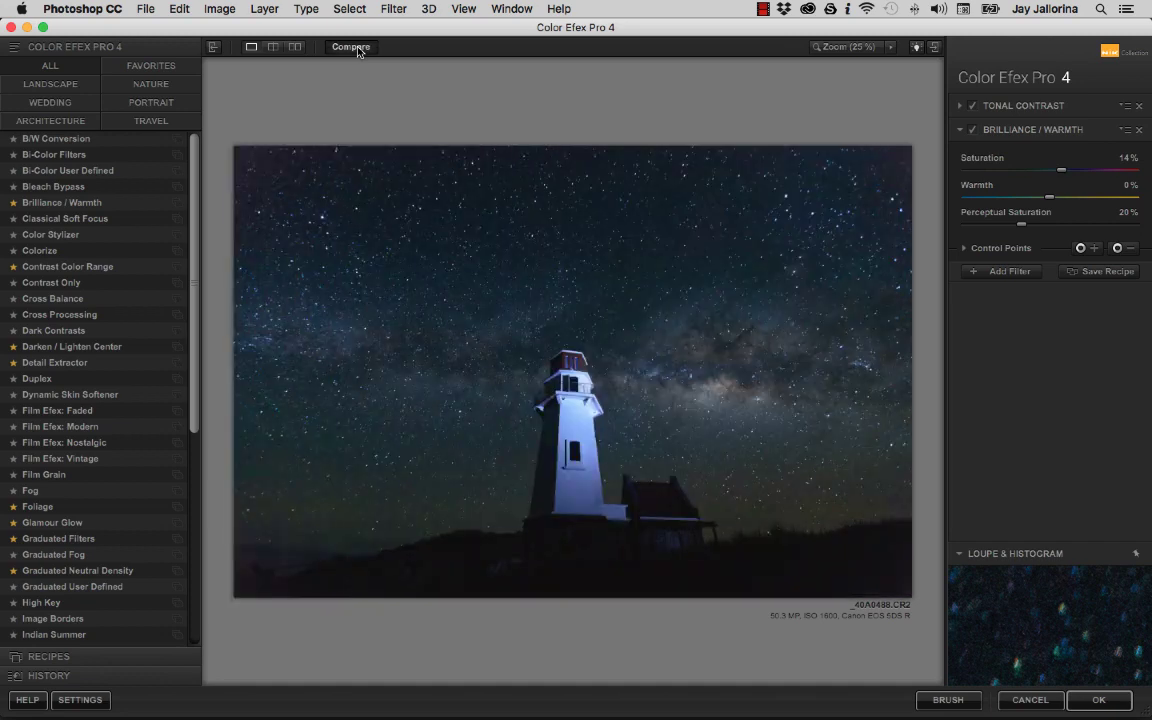
click(357, 49)
click(357, 49)
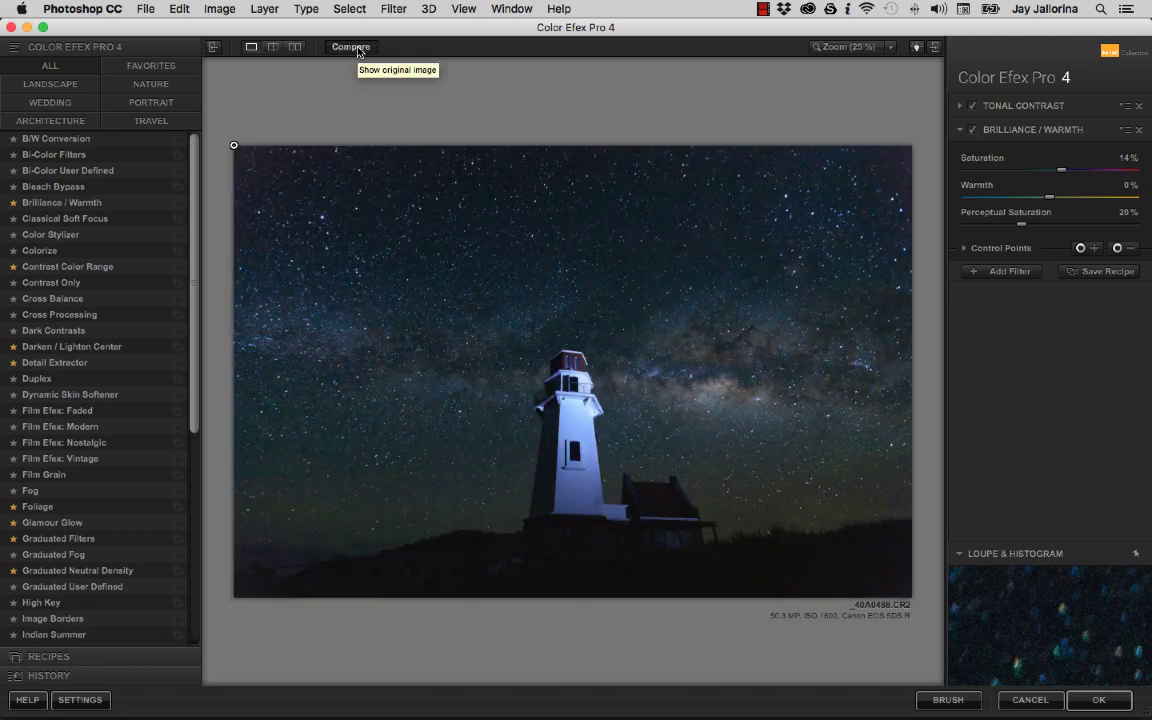
click(357, 49)
click(357, 49)
click(357, 49)
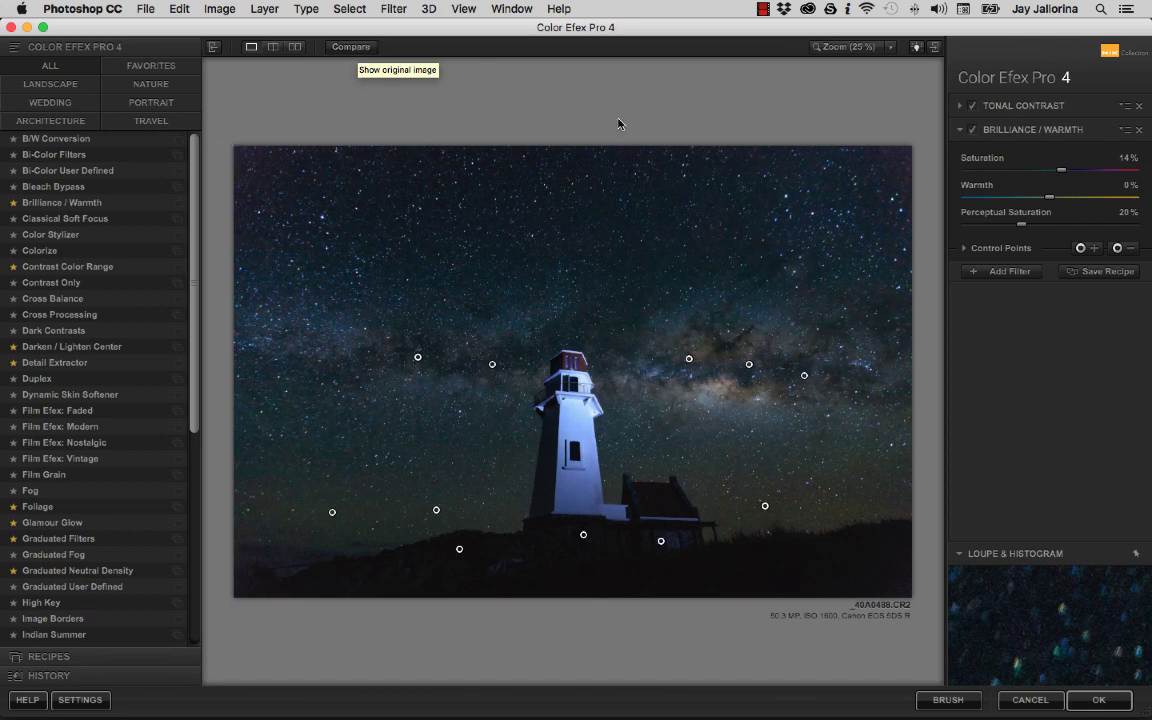
Add a third filter to the stack and choose Darken / Lighten Center from the favorite filters
click(1004, 273)
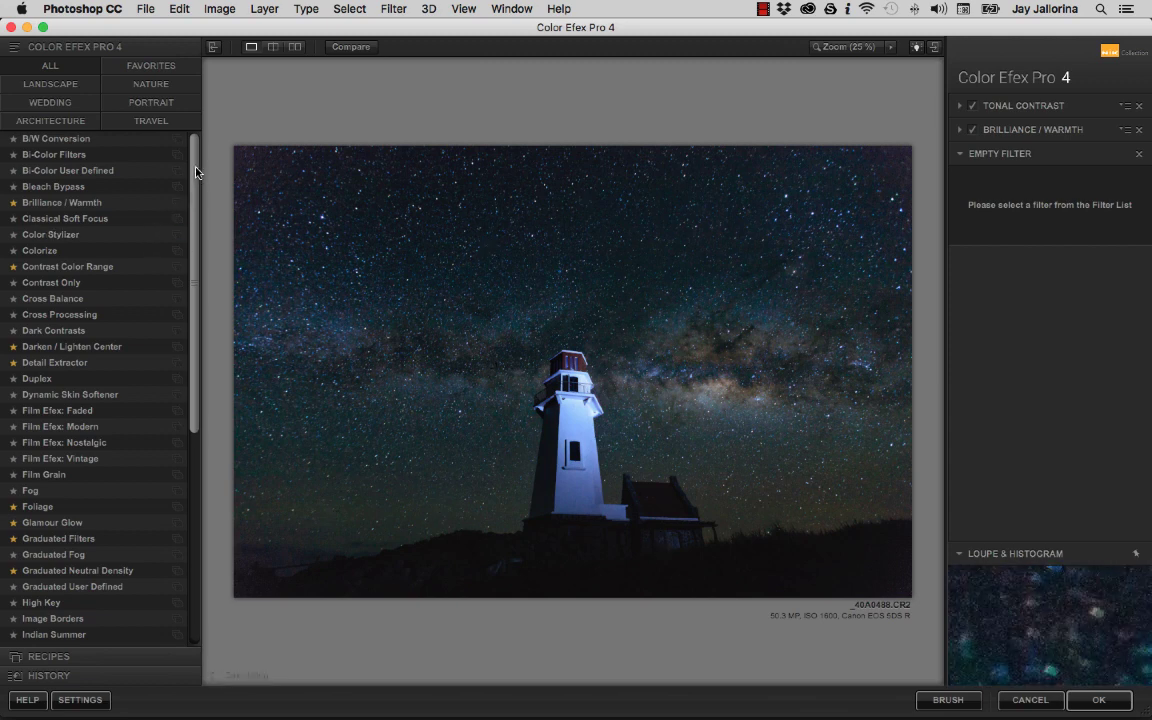
click(129, 70)
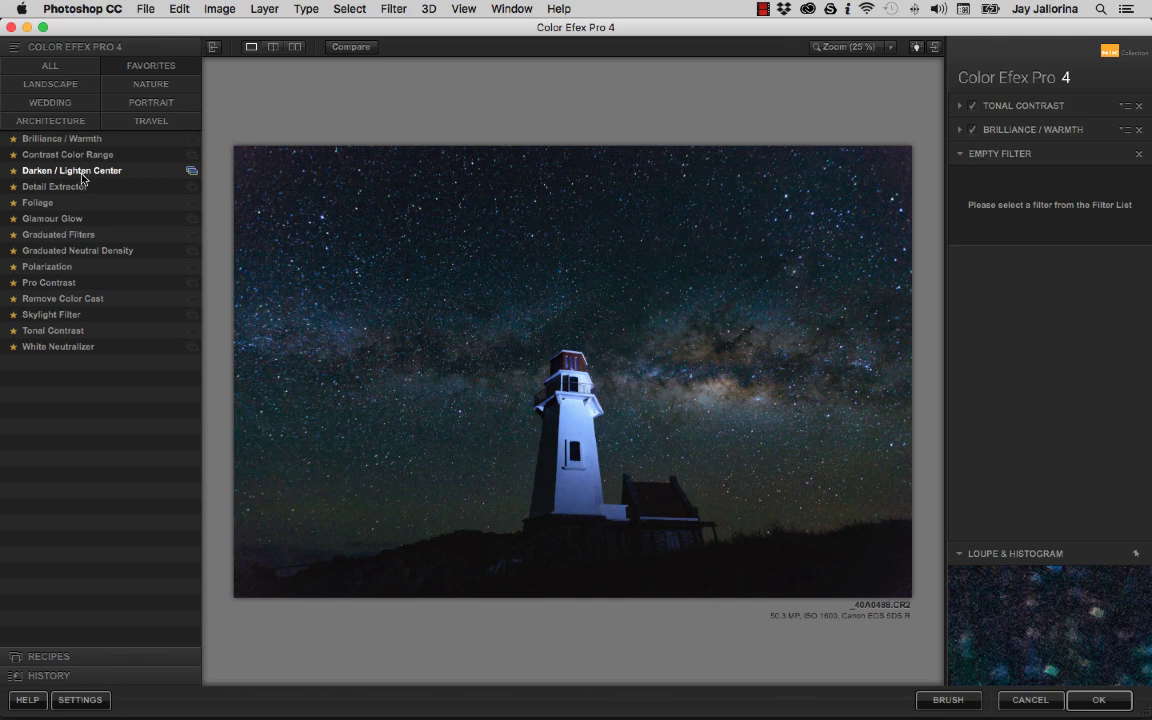
click(83, 172)
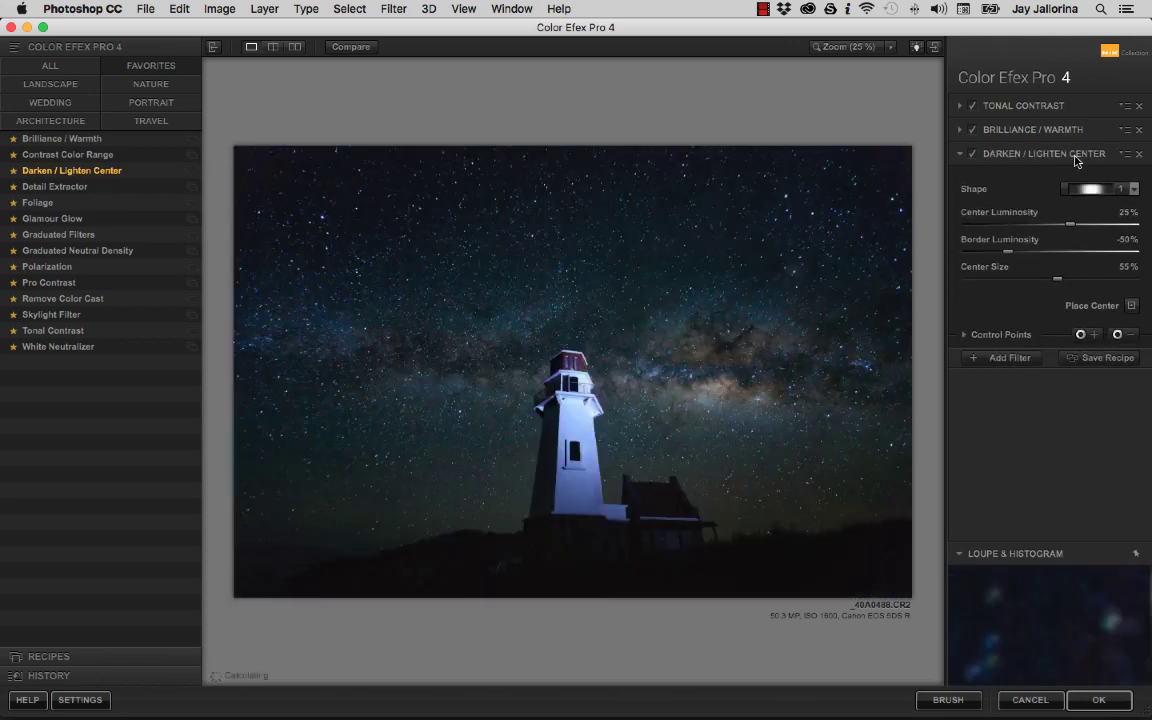
Place the center of the Darken / Lighten Center effect just beside the lighthouse top and choose shape 2
click(1135, 311)
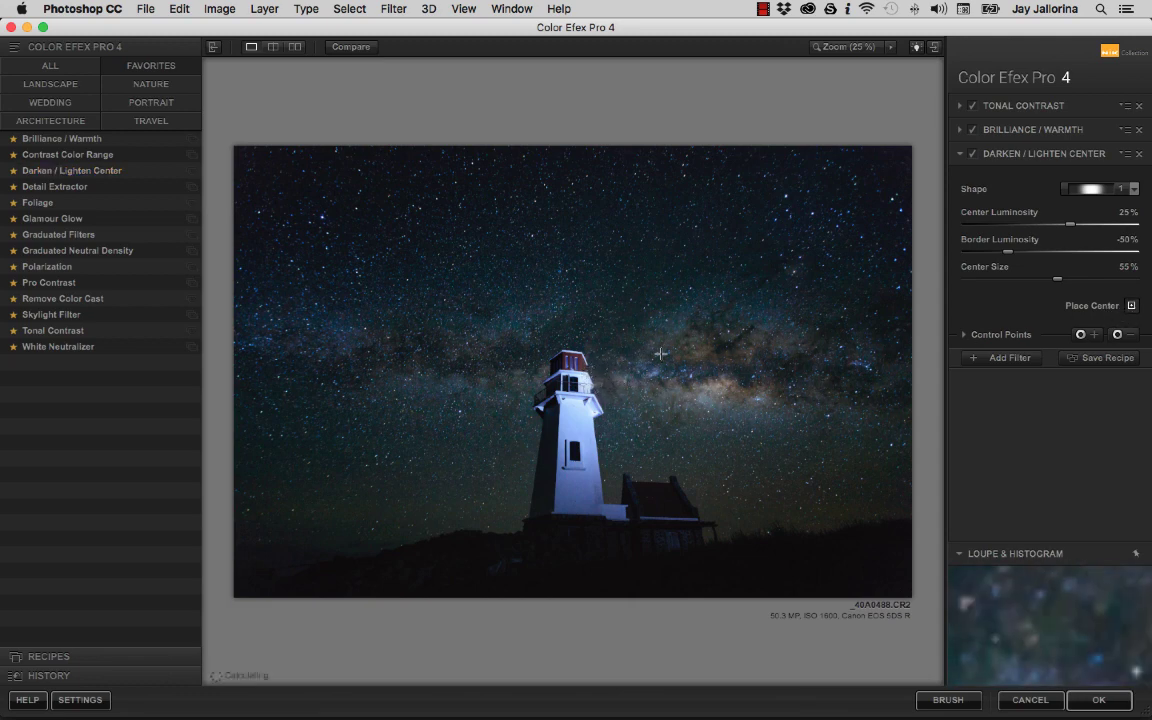
click(600, 370)
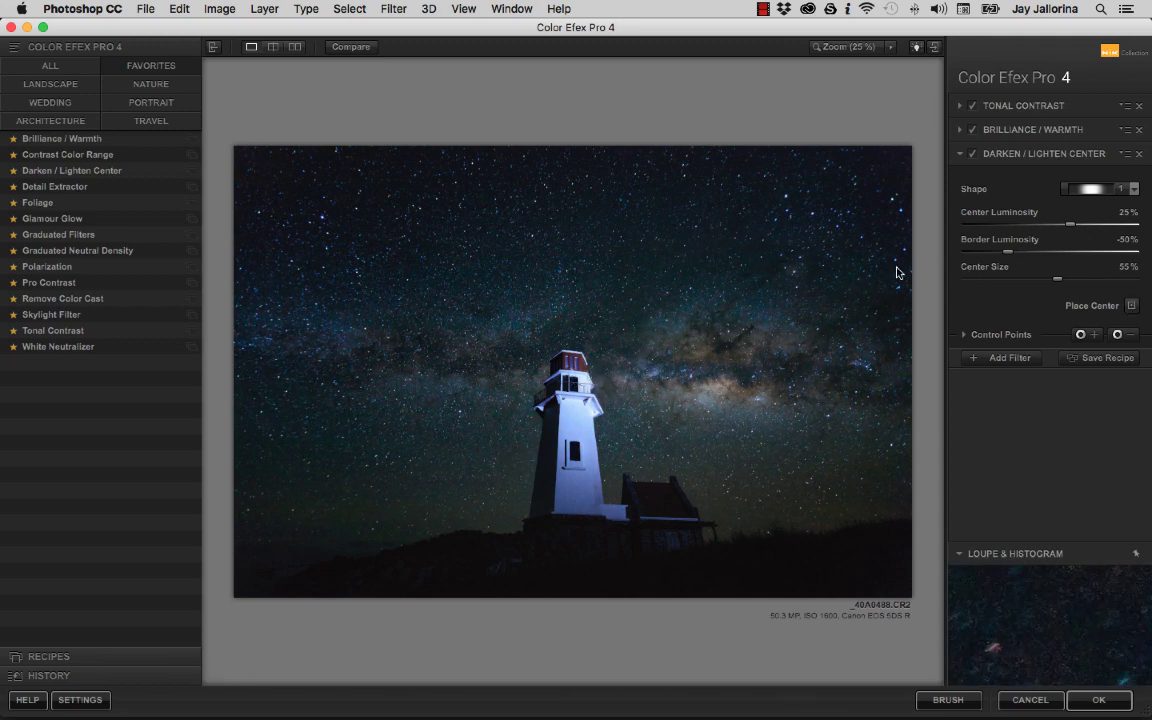
click(1088, 190)
click(1080, 223)
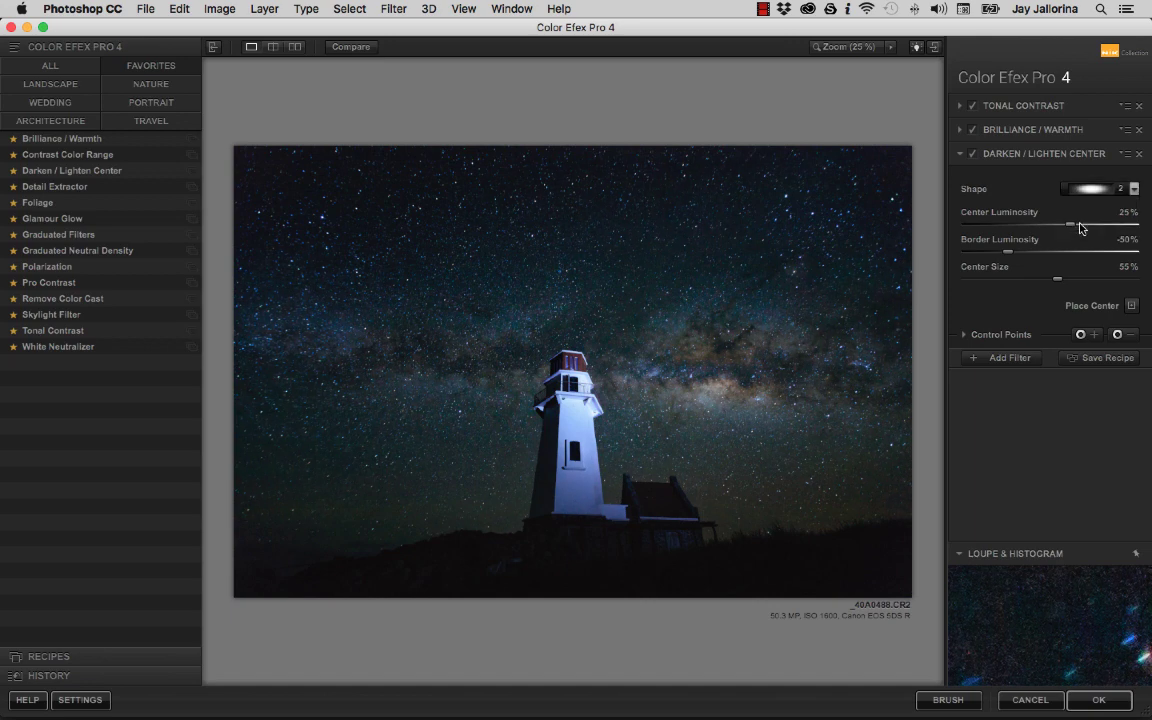
Set the center luminosity to 32%, the border luminosity to -60% and the center size to 34%
drag(1080, 228, 1001, 260)
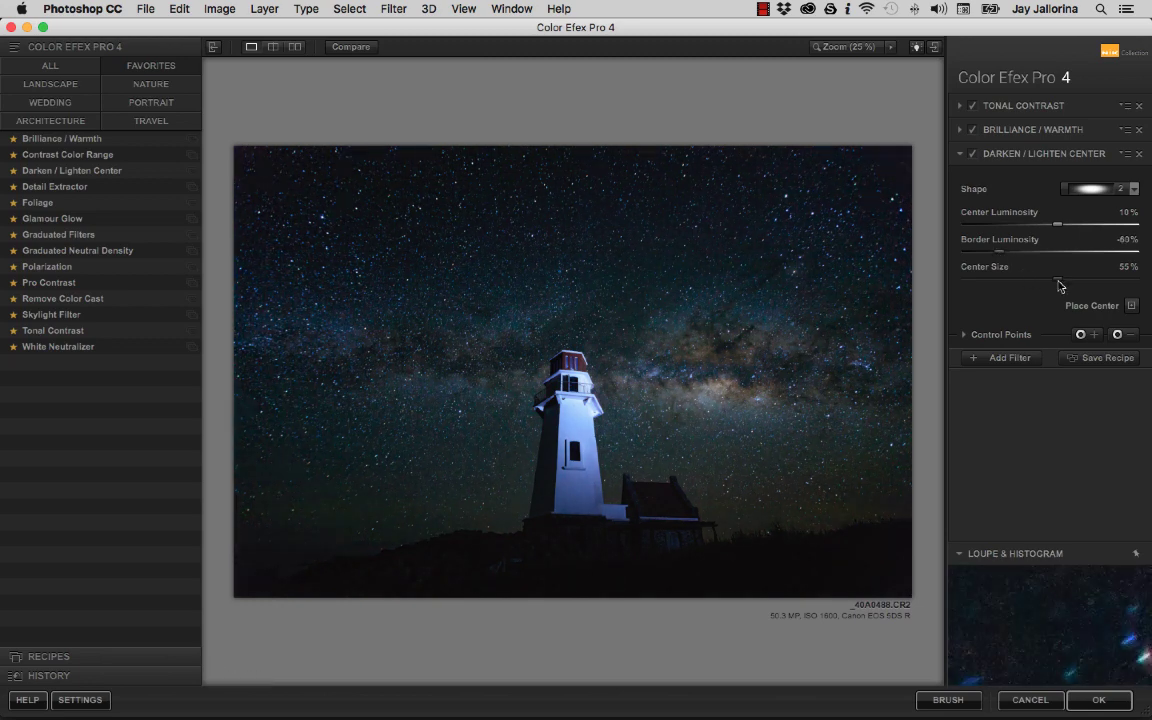
drag(1059, 286, 1023, 288)
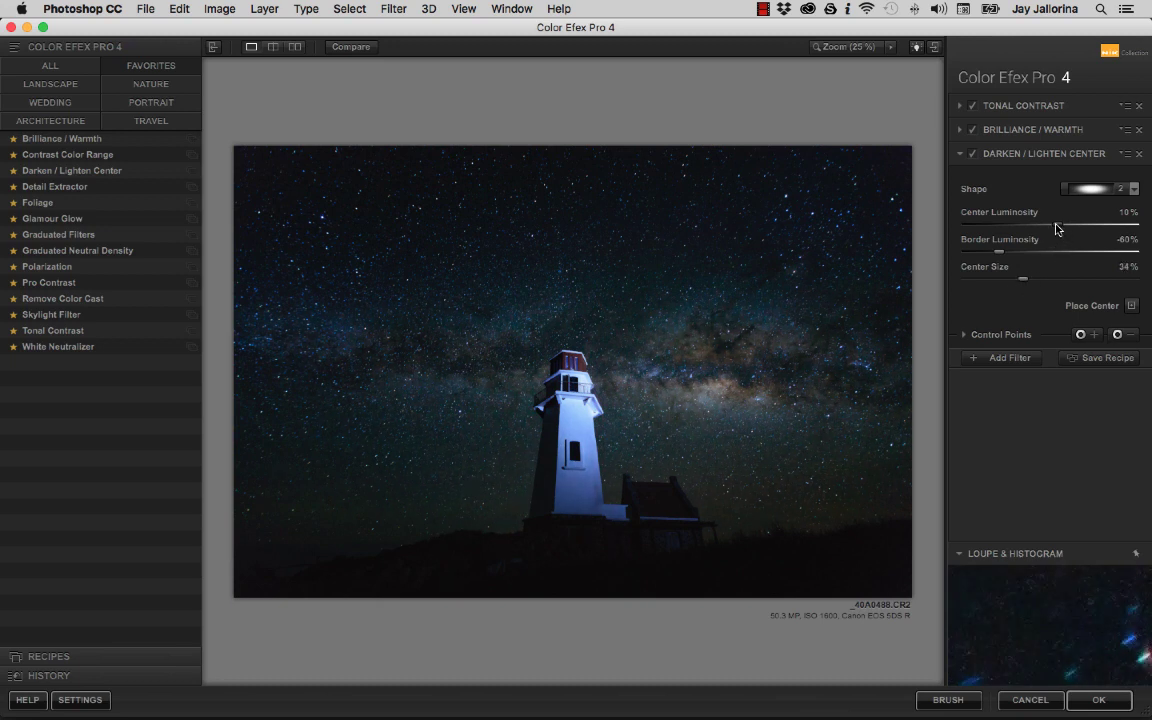
drag(1058, 228, 1075, 229)
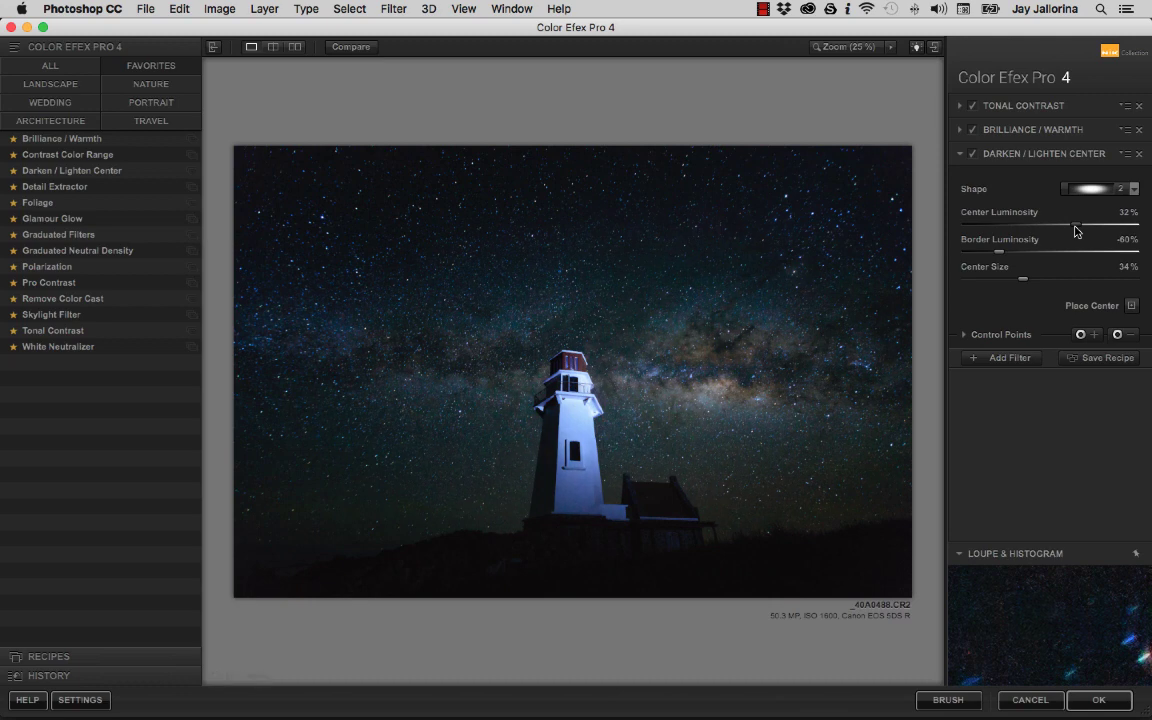
Compare the photo with and without Darken / Lighten Center, and the whole filter stack against the original image
click(970, 155)
click(975, 156)
click(975, 156)
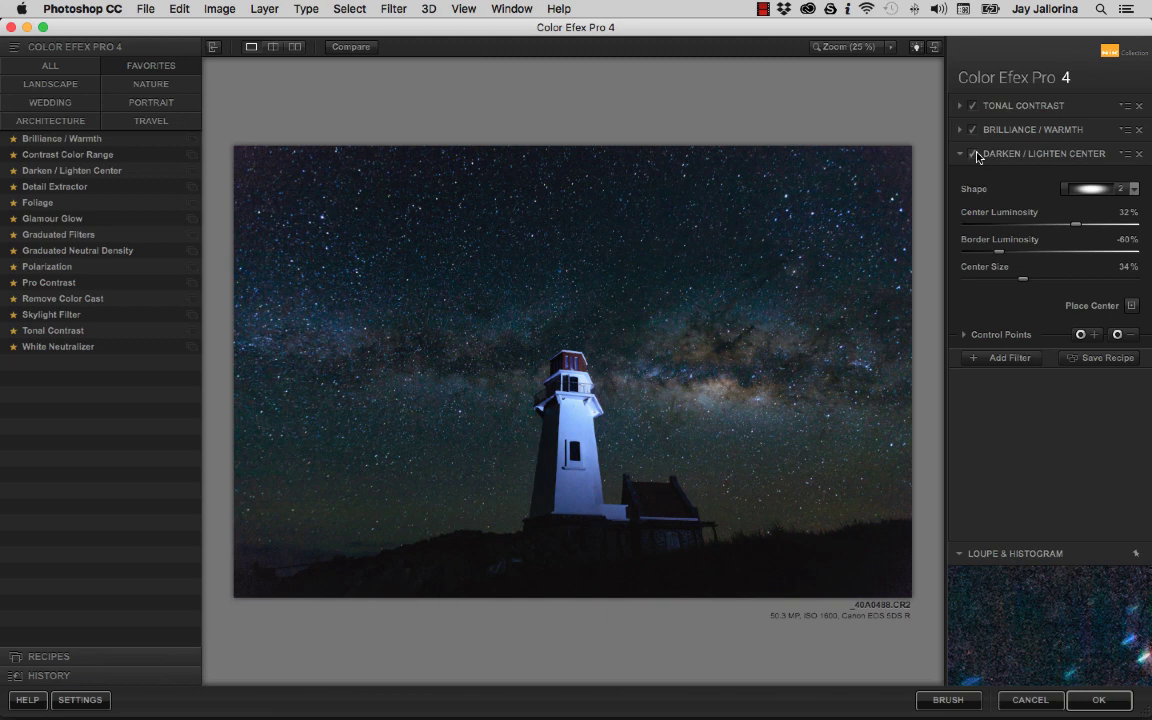
click(975, 156)
click(975, 156)
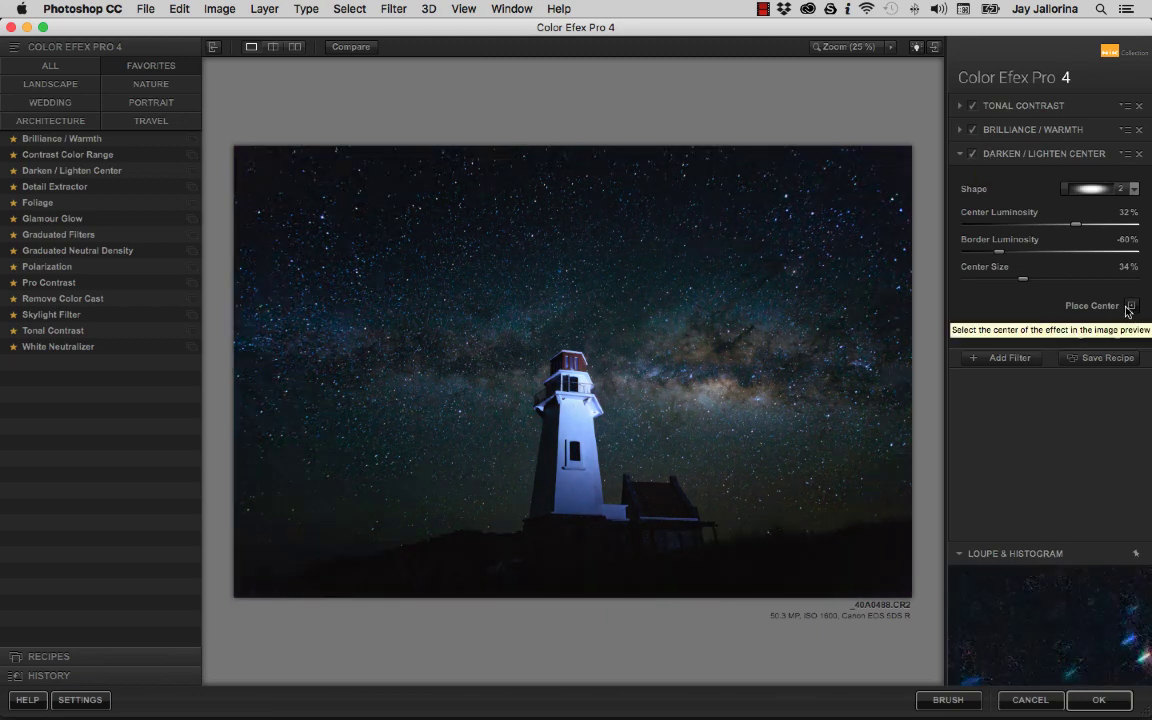
click(362, 48)
click(364, 50)
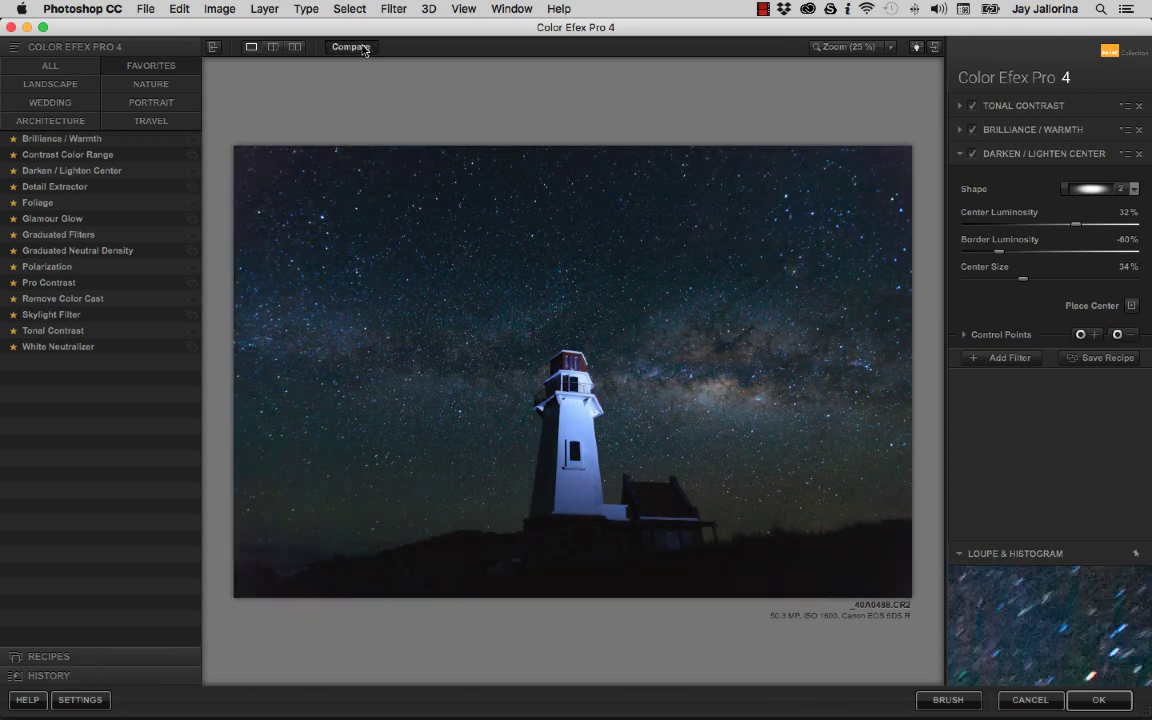
Apply the filter stack to the photo and compare the result with the Color Efex Pro 4 layer hidden and shown
click(1099, 700)
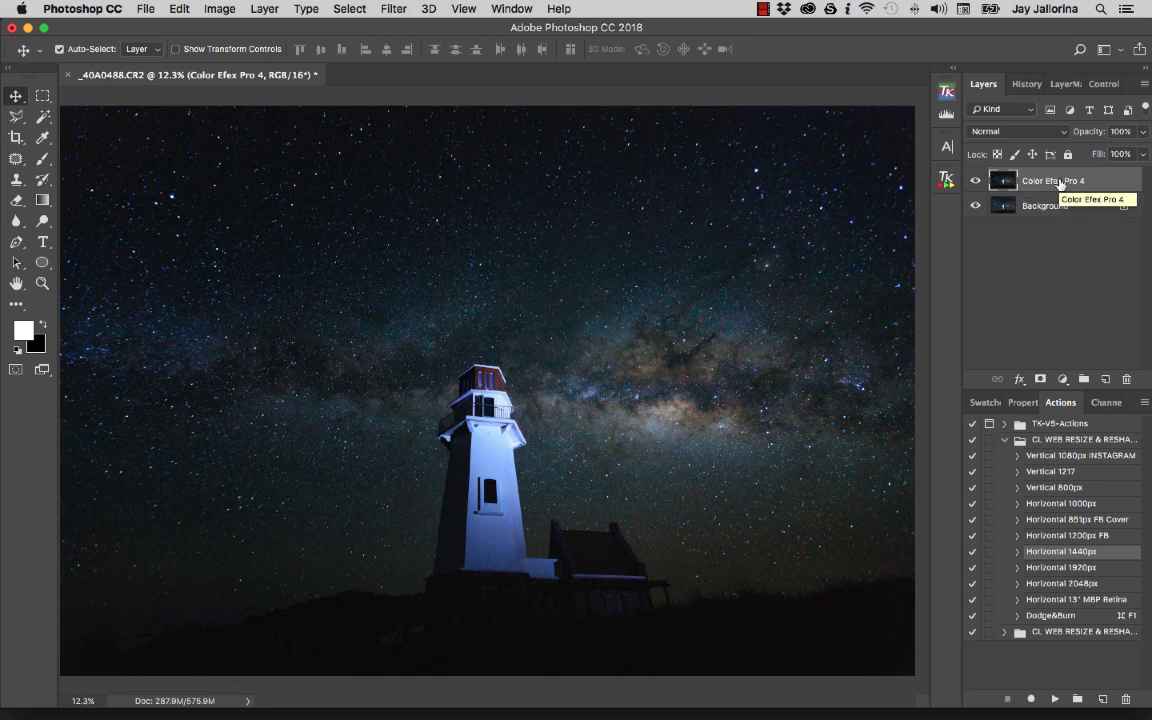
click(976, 181)
click(977, 181)
click(977, 181)
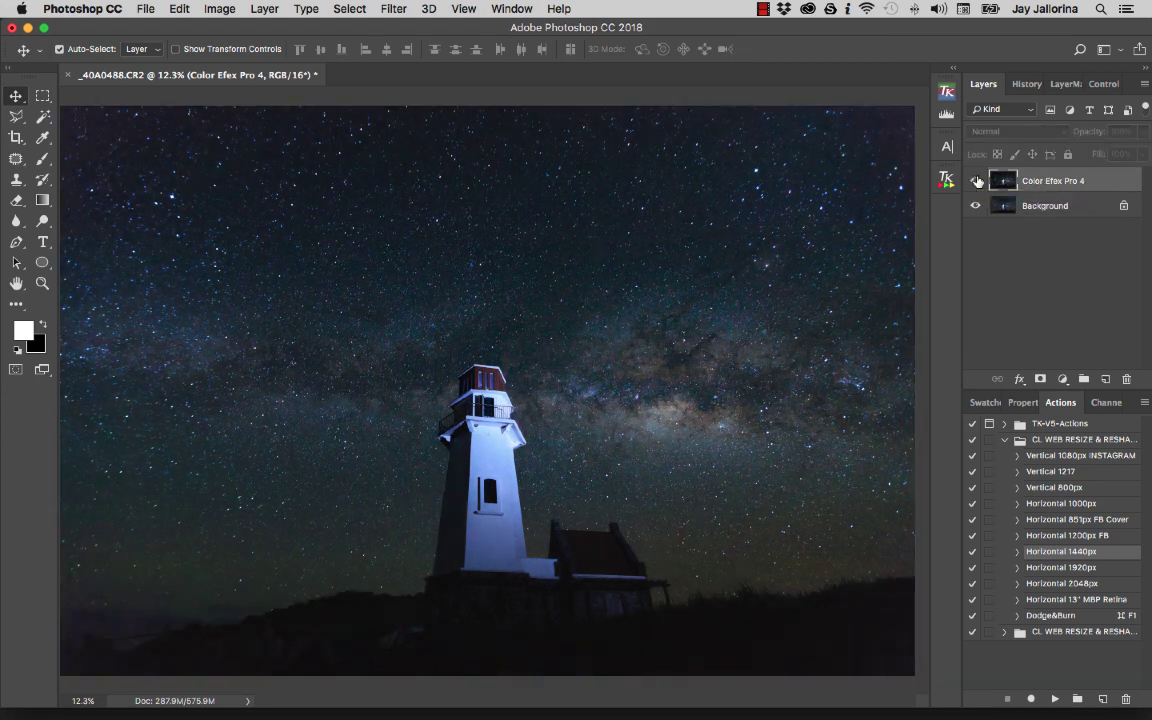
click(977, 181)
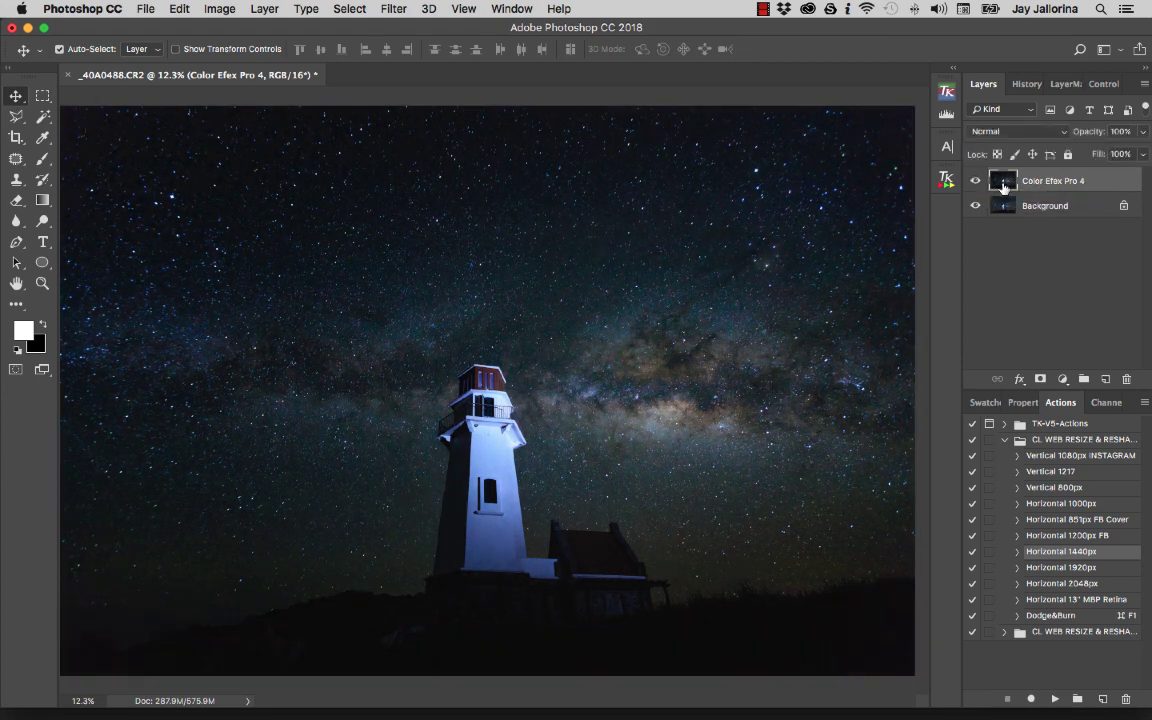
Flatten the image so the Color Efex Pro 4 layer merges into the background
click(264, 9)
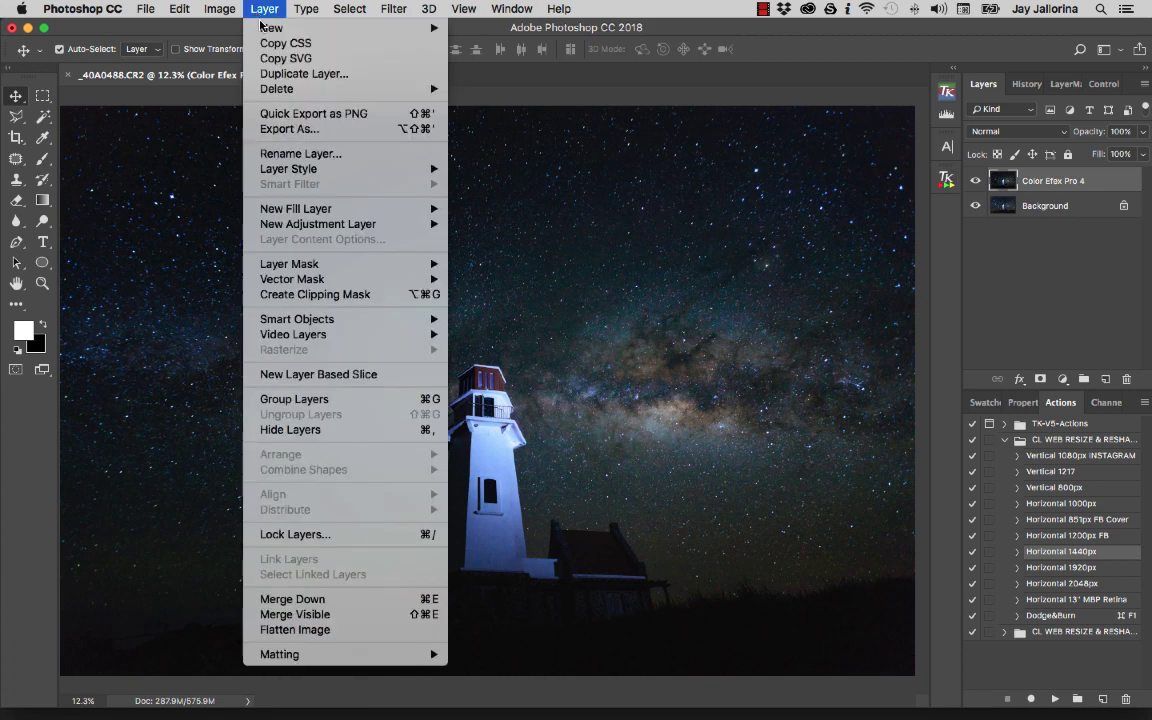
click(716, 327)
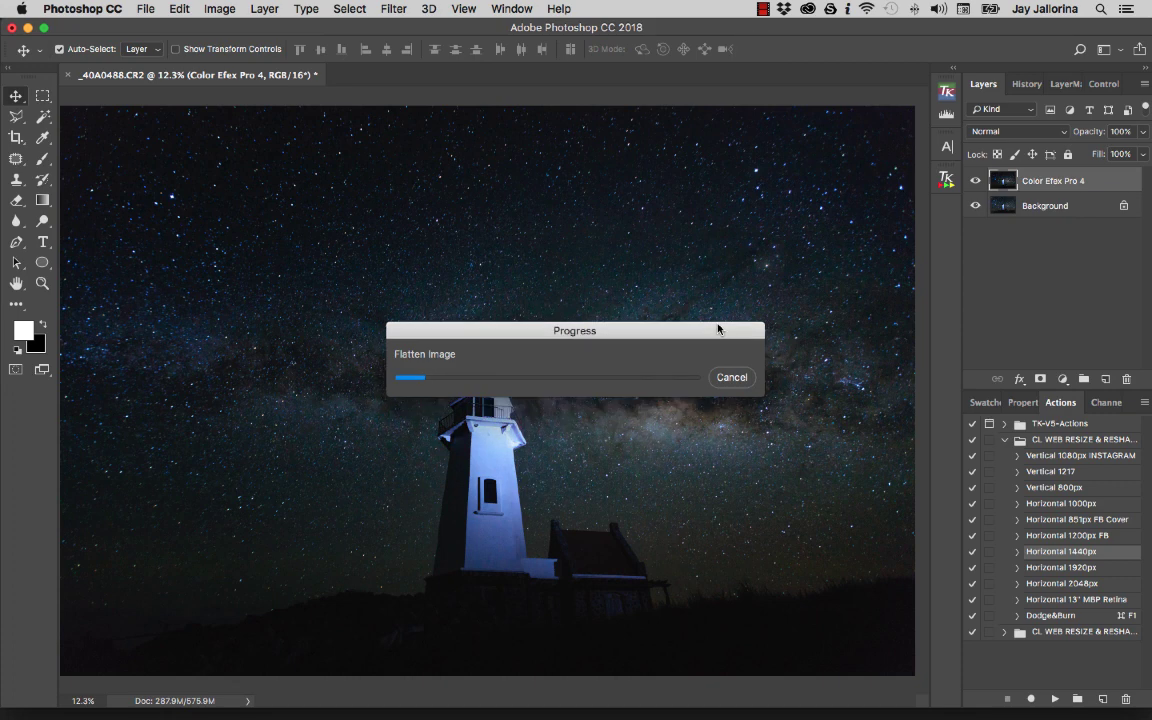
key(super+minus)
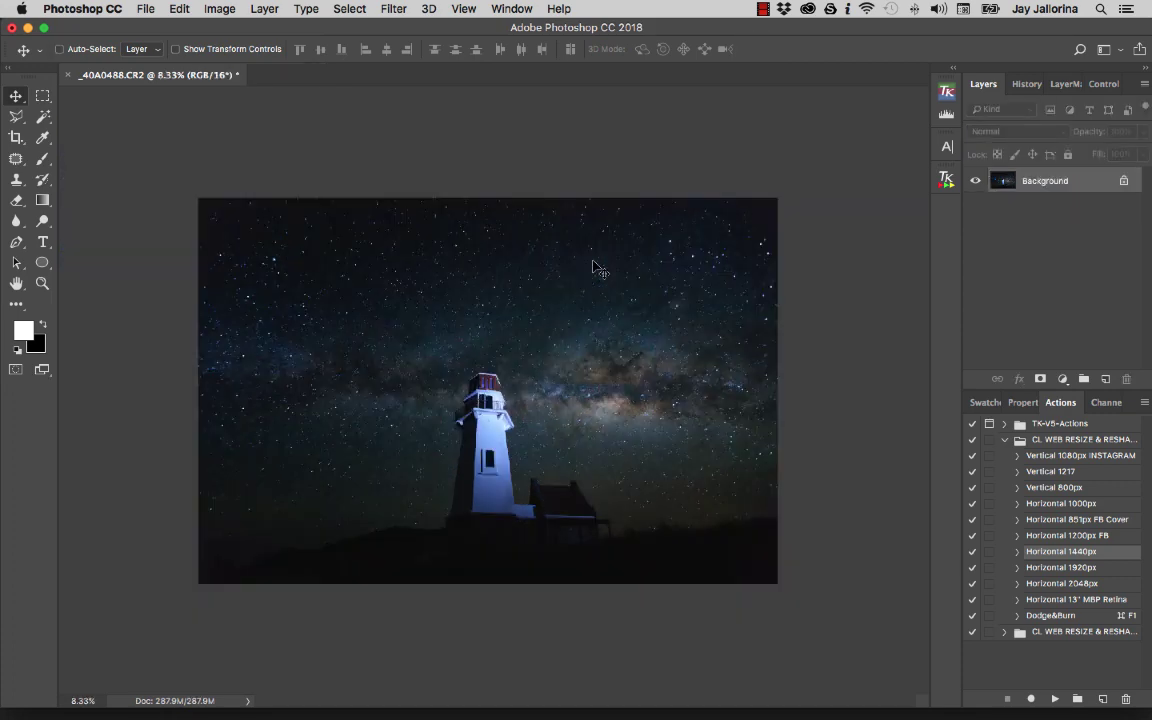
key(super+plus)
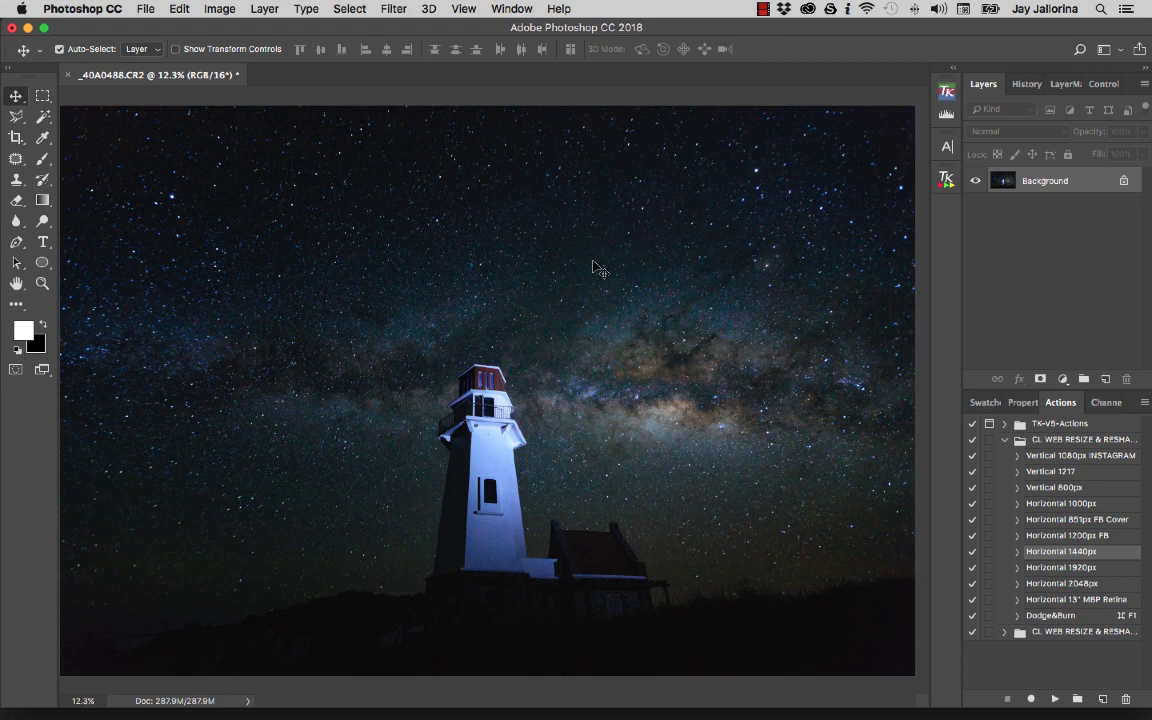
key(super+minus)
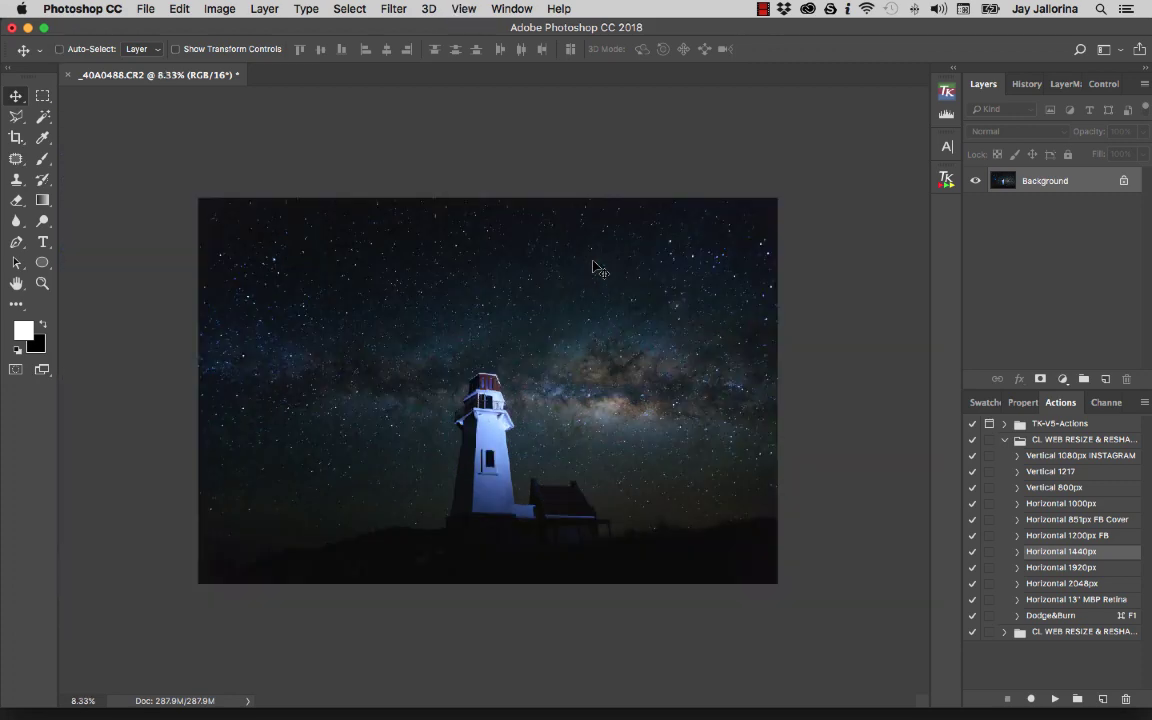
key(super+plus)
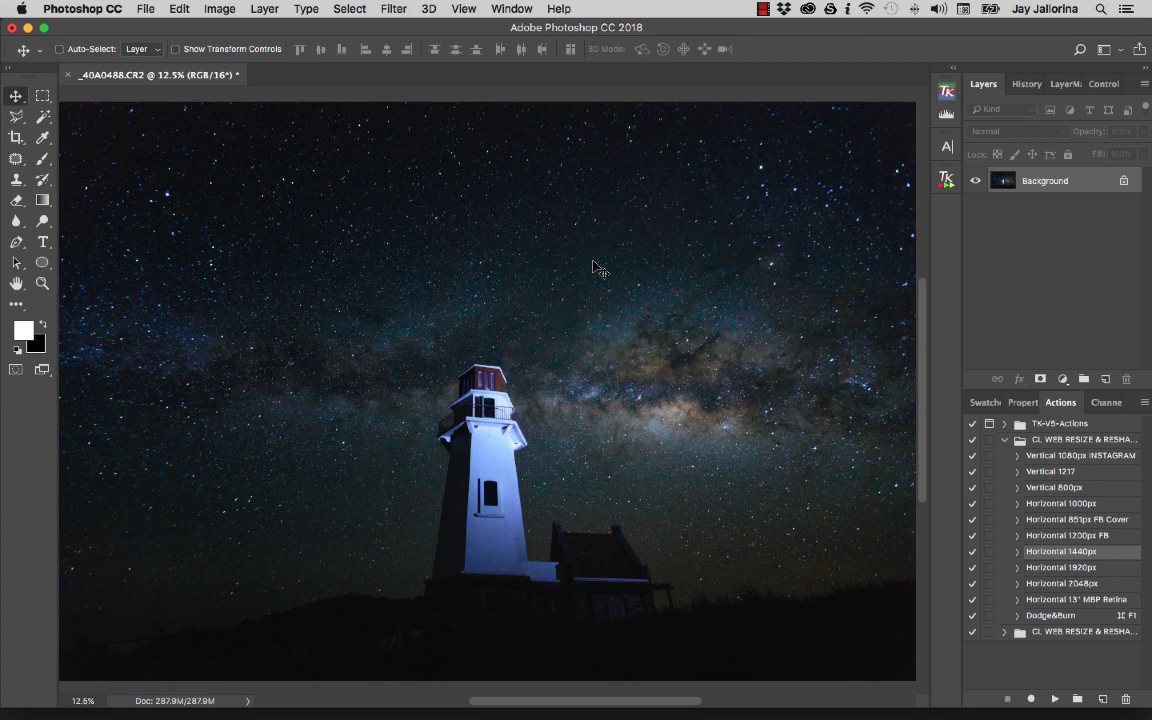
key(super+0)
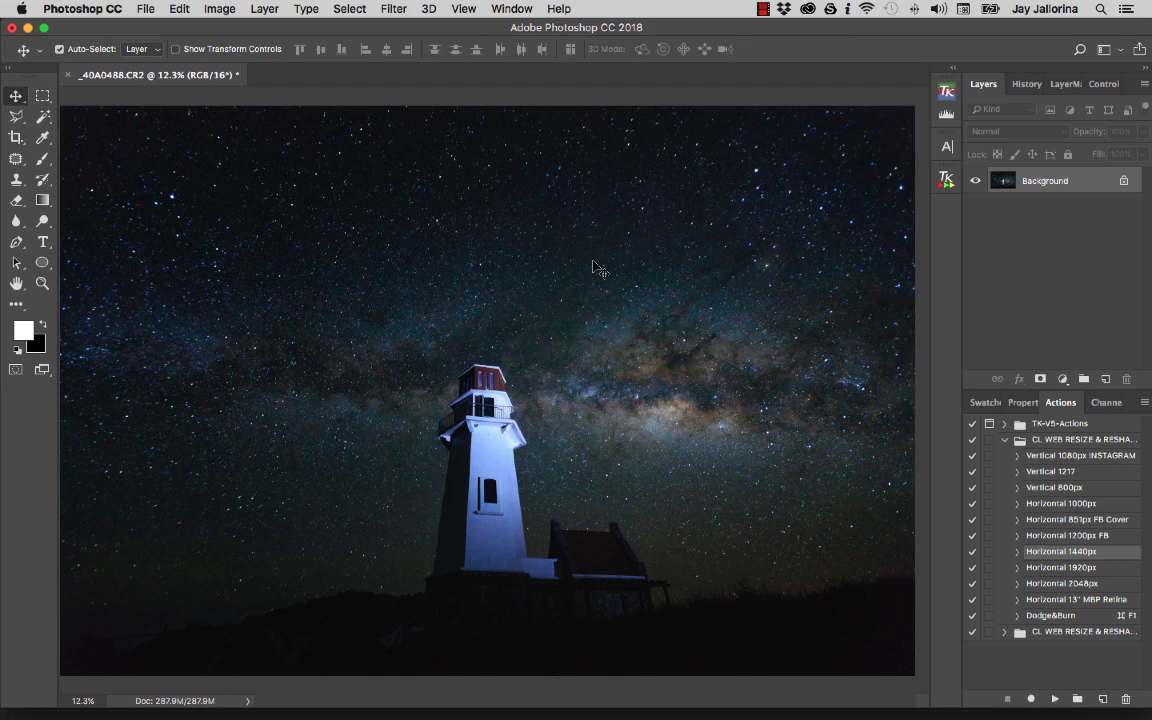
Reduce the photo's noise with the Imagenomic Noiseware filter using the Default preset, inspecting the lighthouse top in the preview
click(397, 10)
mouse_move(483, 369)
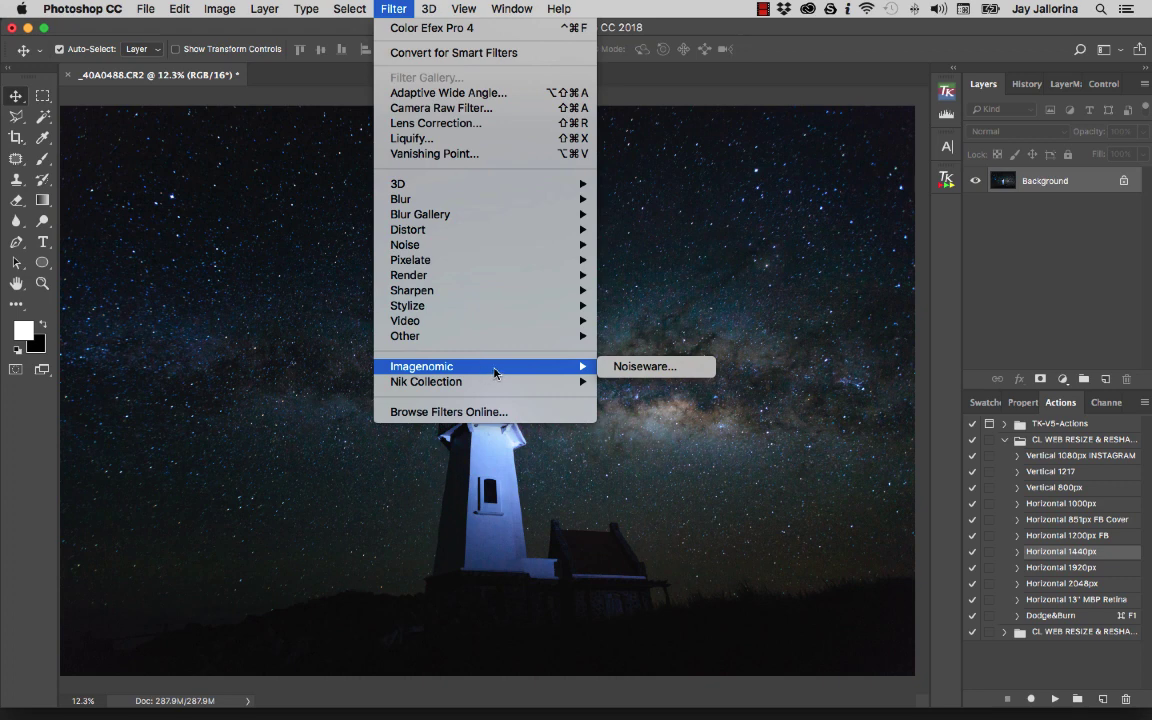
click(627, 368)
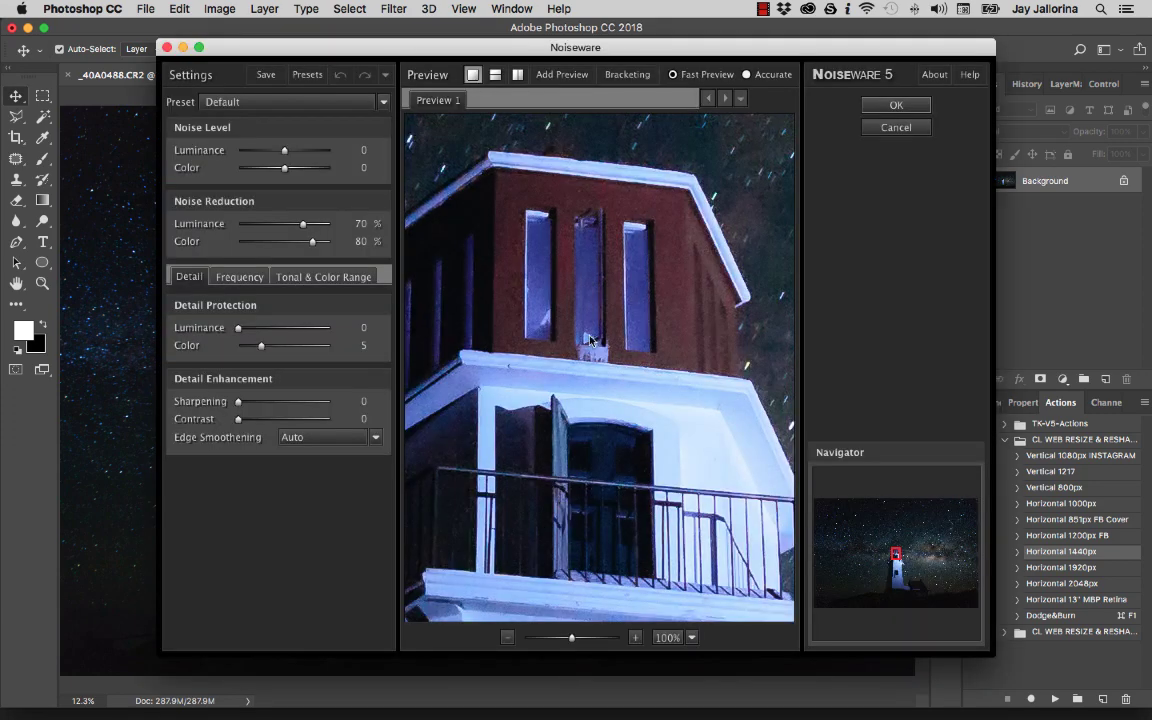
drag(587, 342, 677, 305)
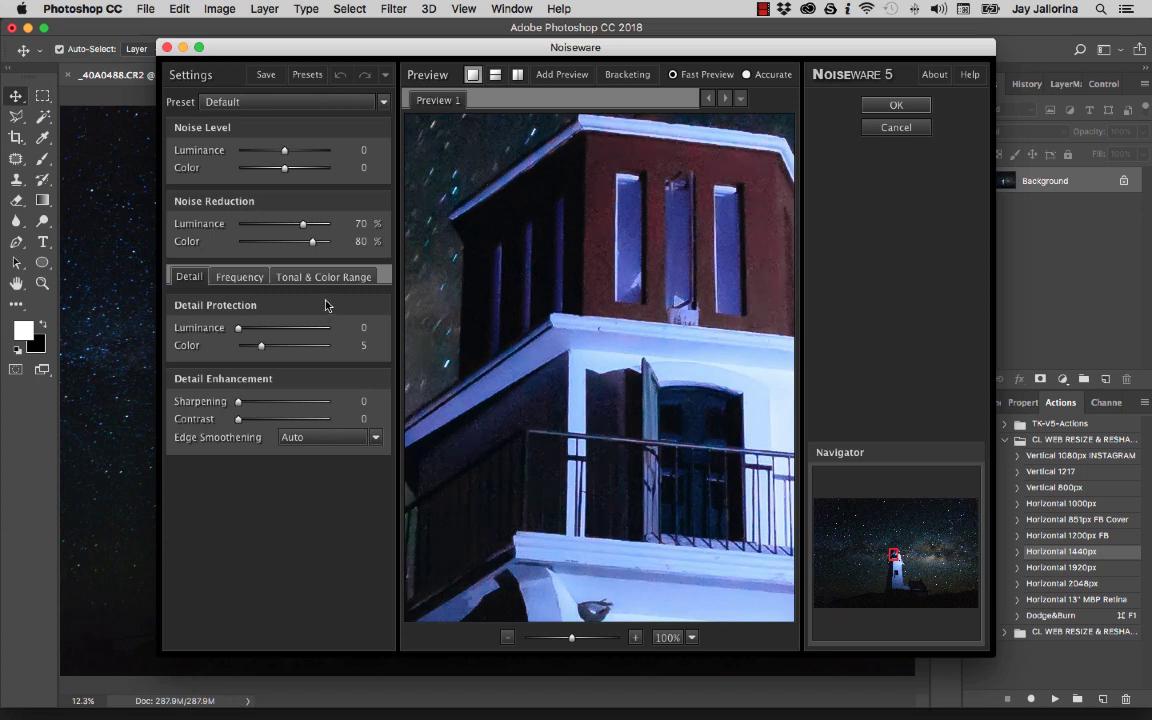
drag(584, 169, 542, 279)
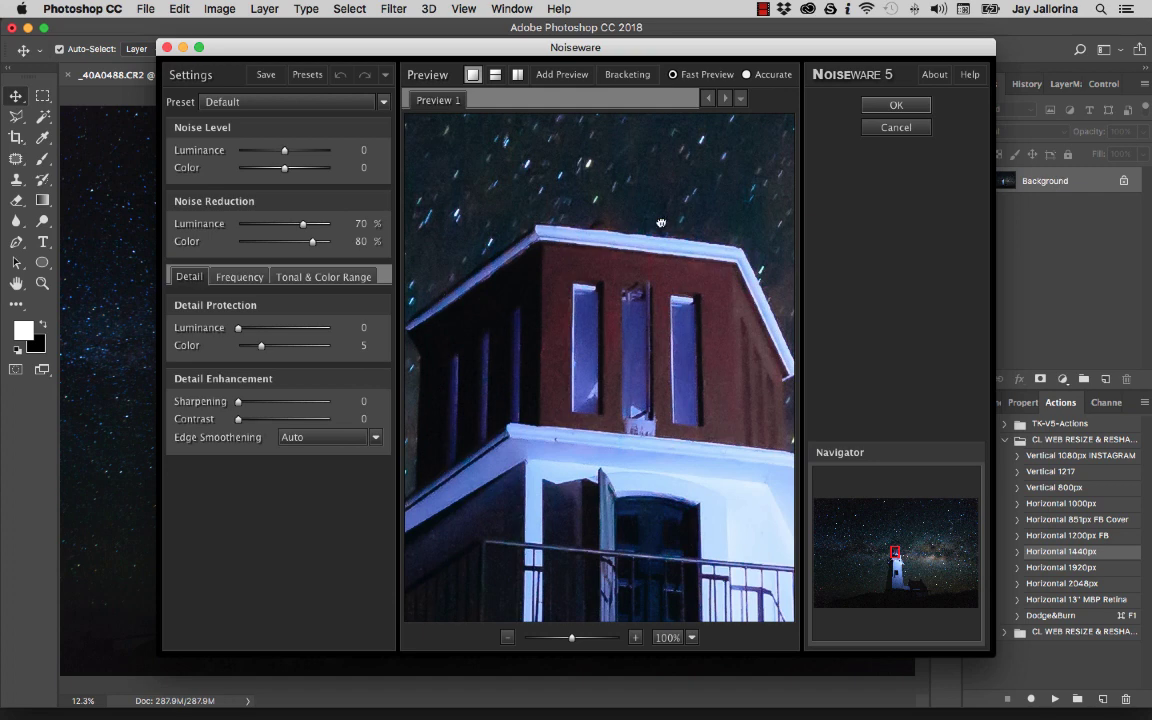
click(896, 104)
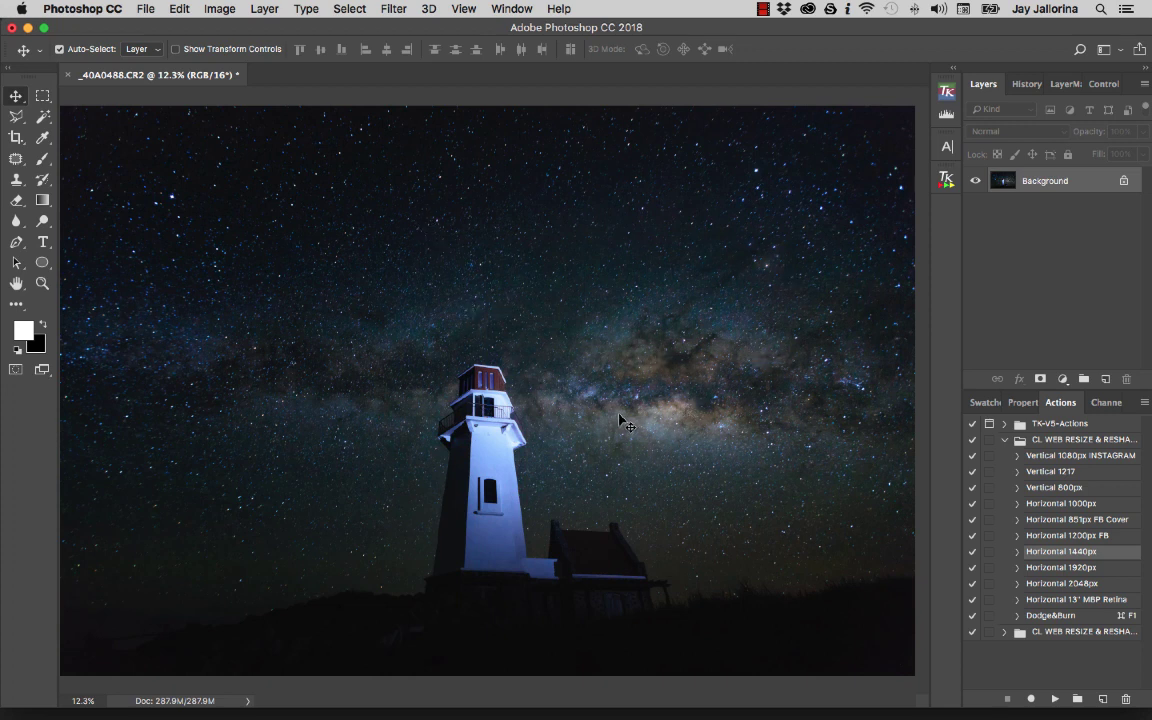
Add a Color Balance adjustment layer and set the Yellow–Blue value of the midtones to +5
click(1061, 380)
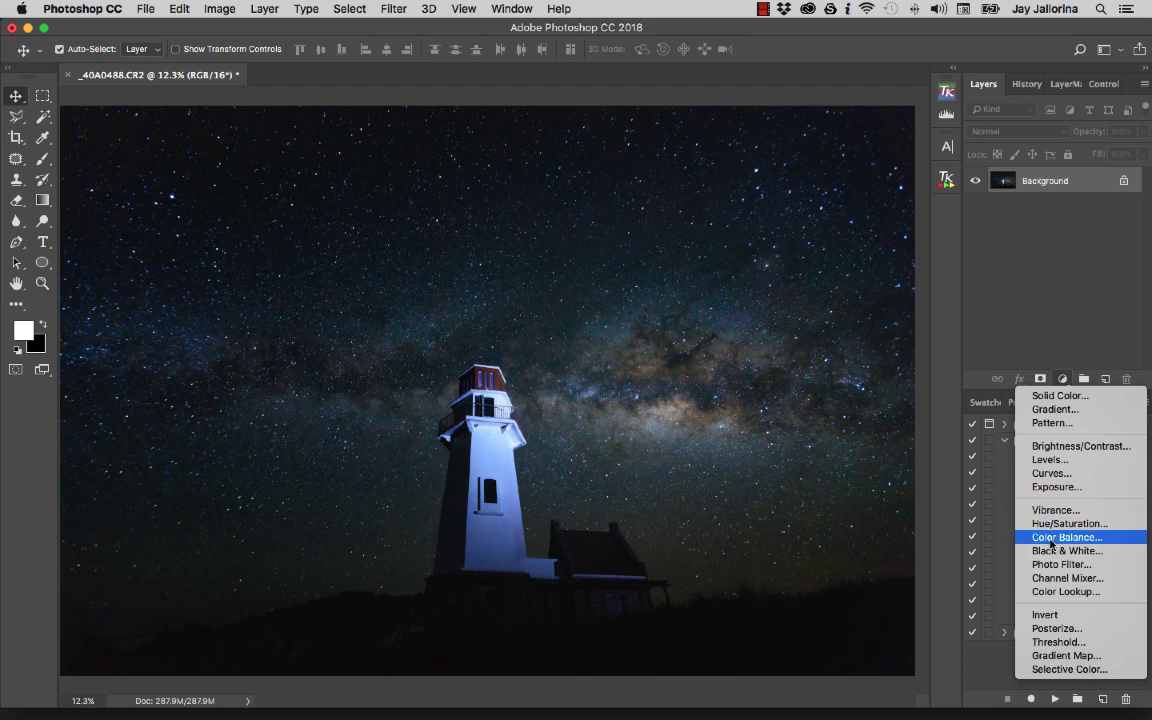
click(1061, 380)
click(1061, 380)
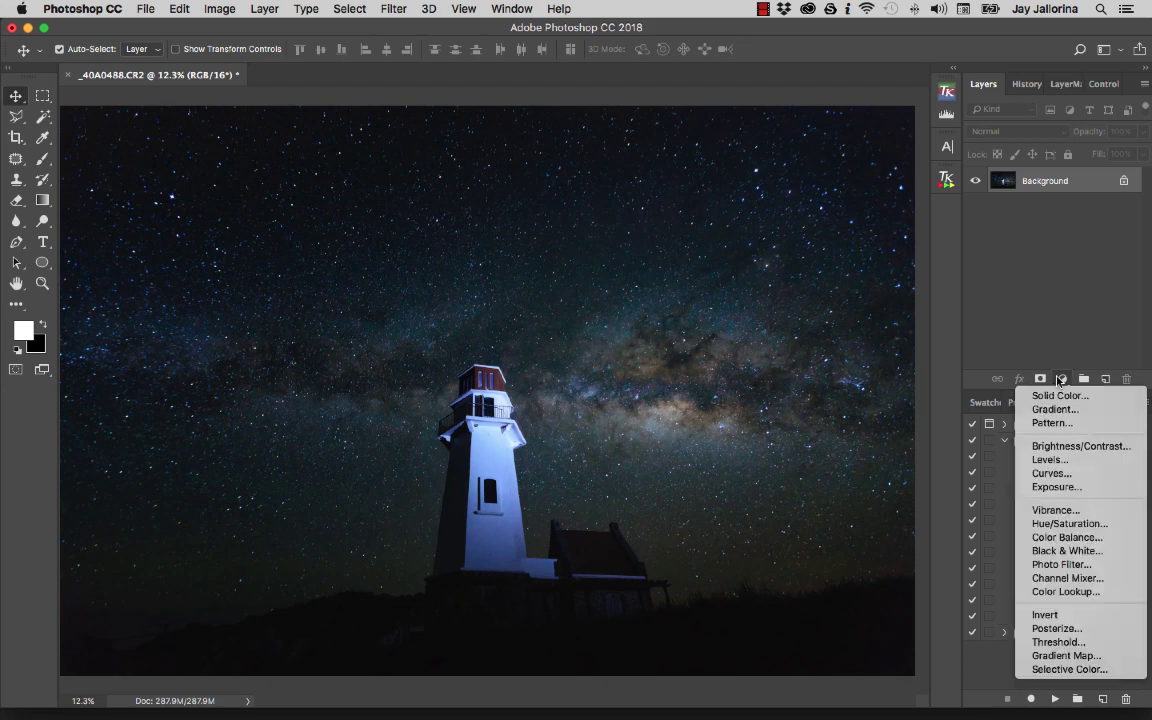
click(1061, 539)
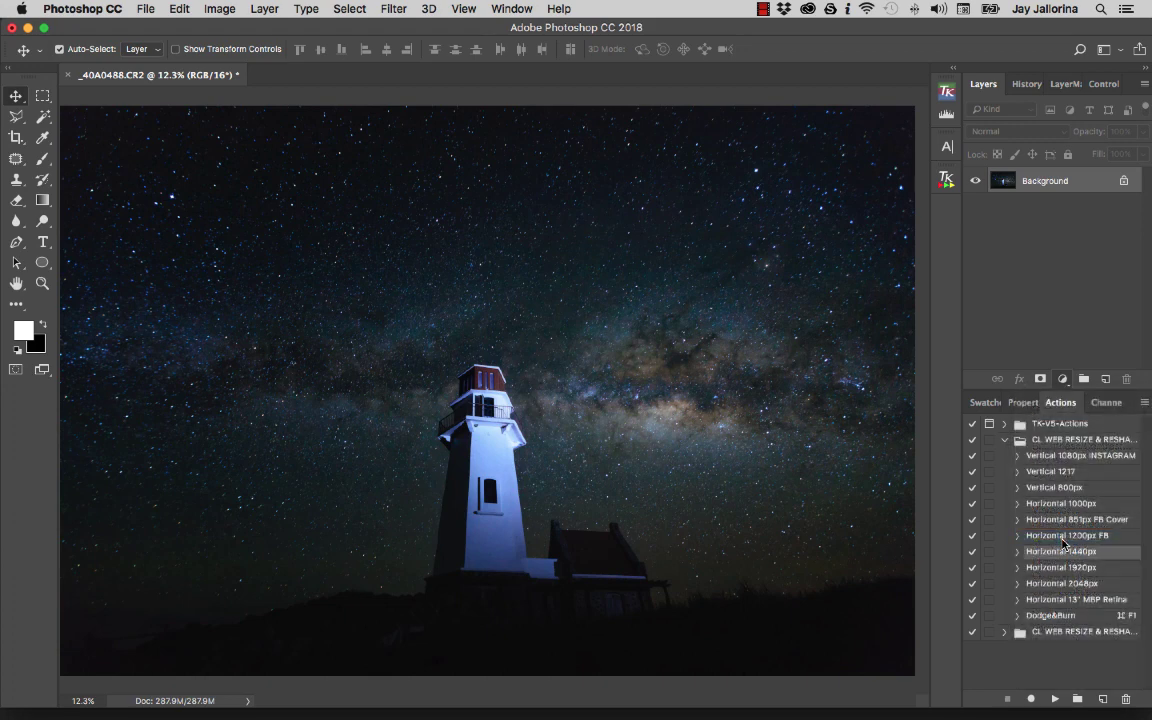
click(1032, 456)
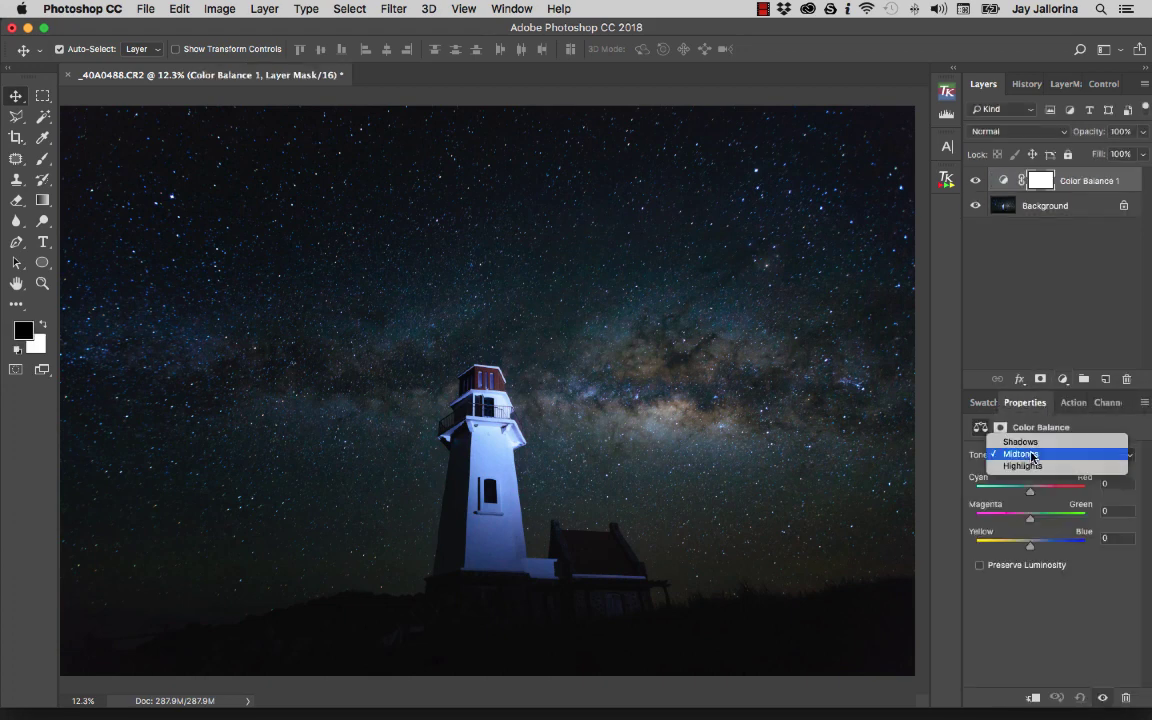
click(1032, 455)
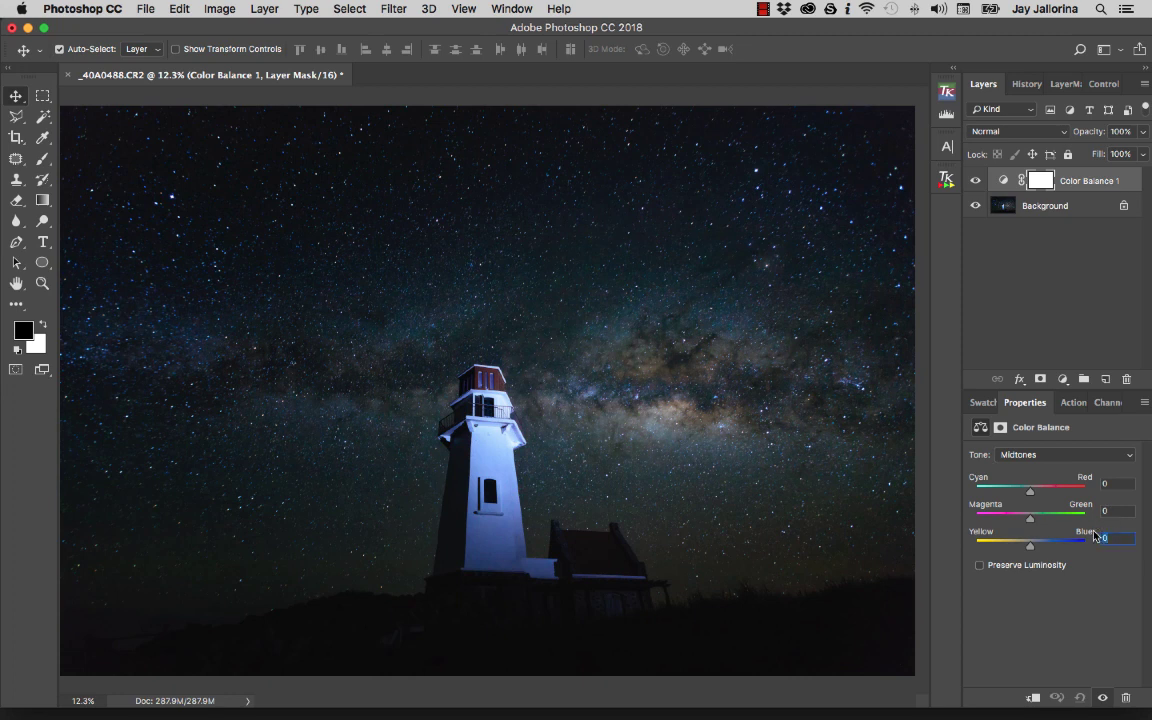
key(Up)
Set the Yellow–Blue value of the shadows in the Color Balance adjustment to +4
click(1058, 458)
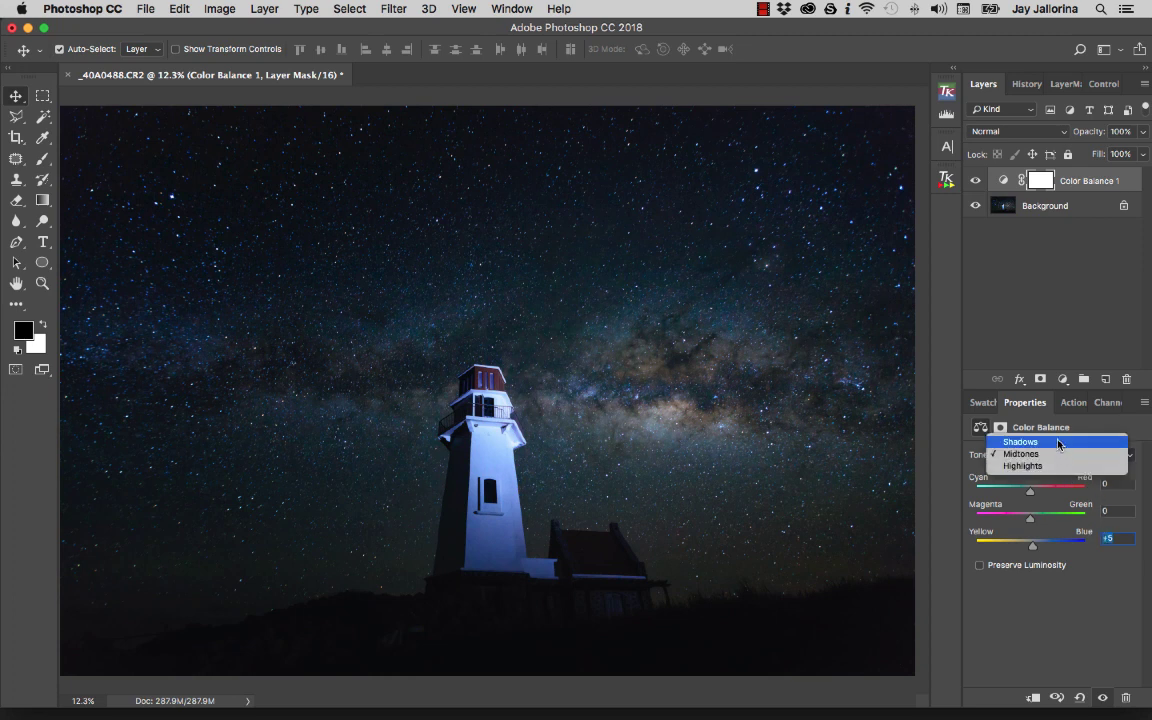
click(1060, 447)
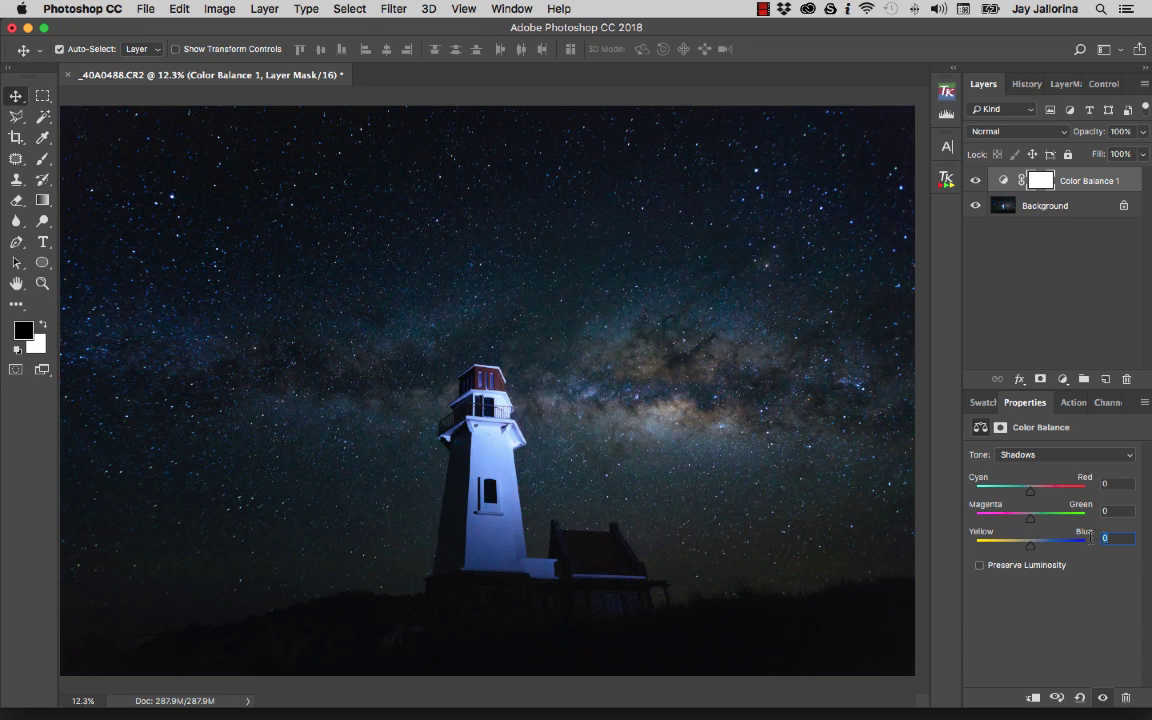
drag(1090, 537, 1092, 541)
Set the Color Balance layer's blend mode to Color, compare its effect, and merge it down into the background
click(1003, 132)
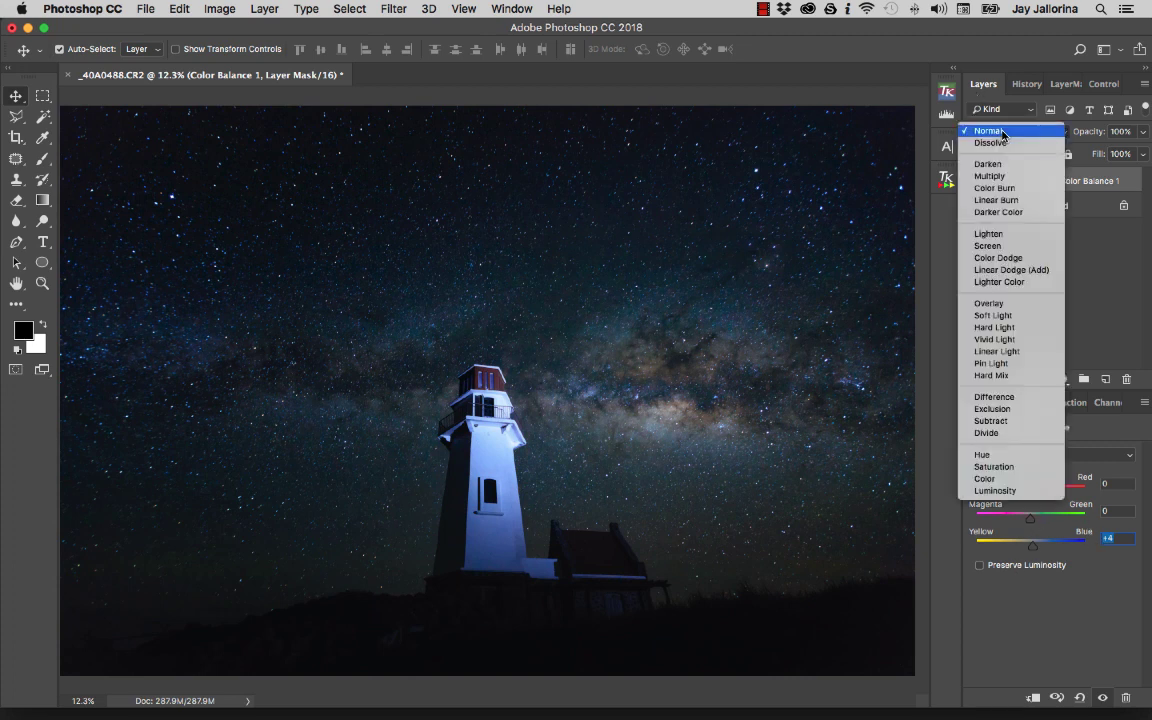
click(1000, 480)
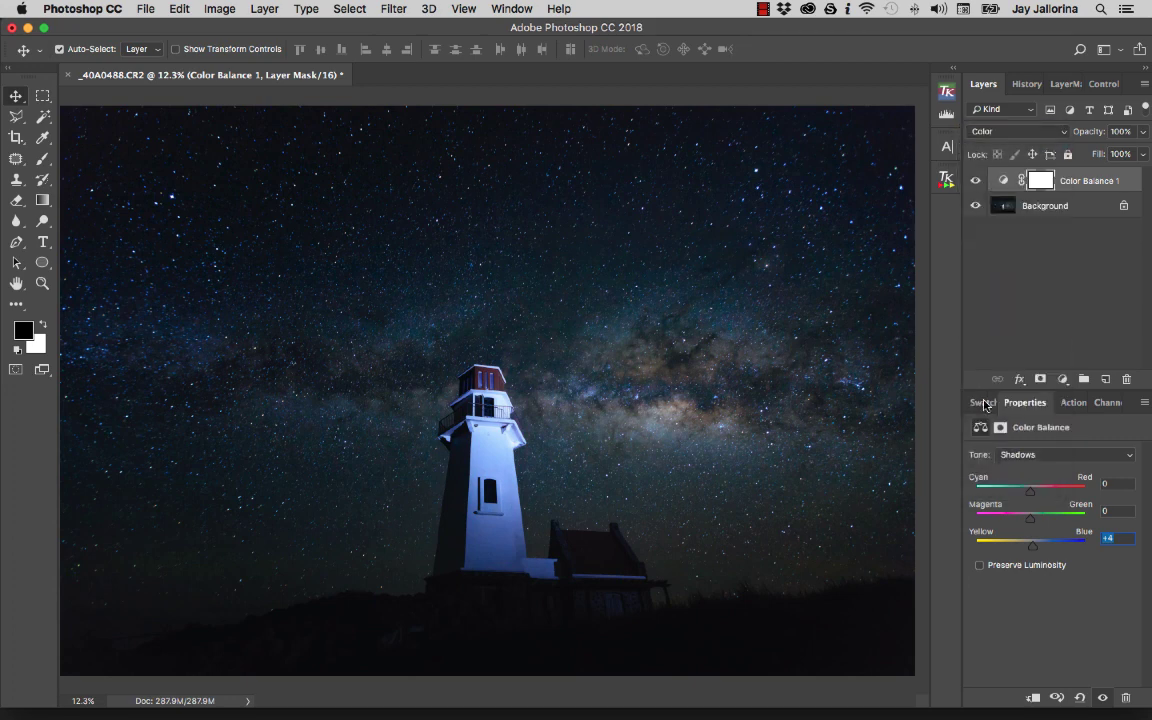
click(977, 183)
key(super+e)
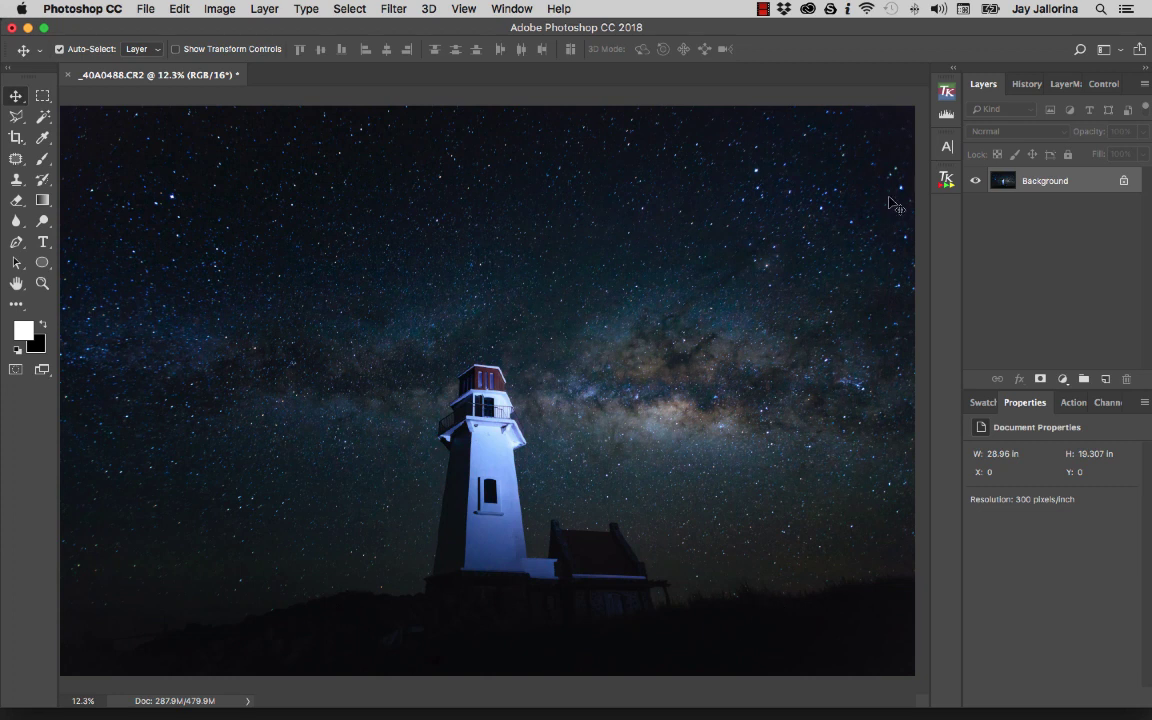
Create a Darks 2 luminosity mask from the composite with RapidMask and apply it to a new Curves adjustment layer
click(946, 181)
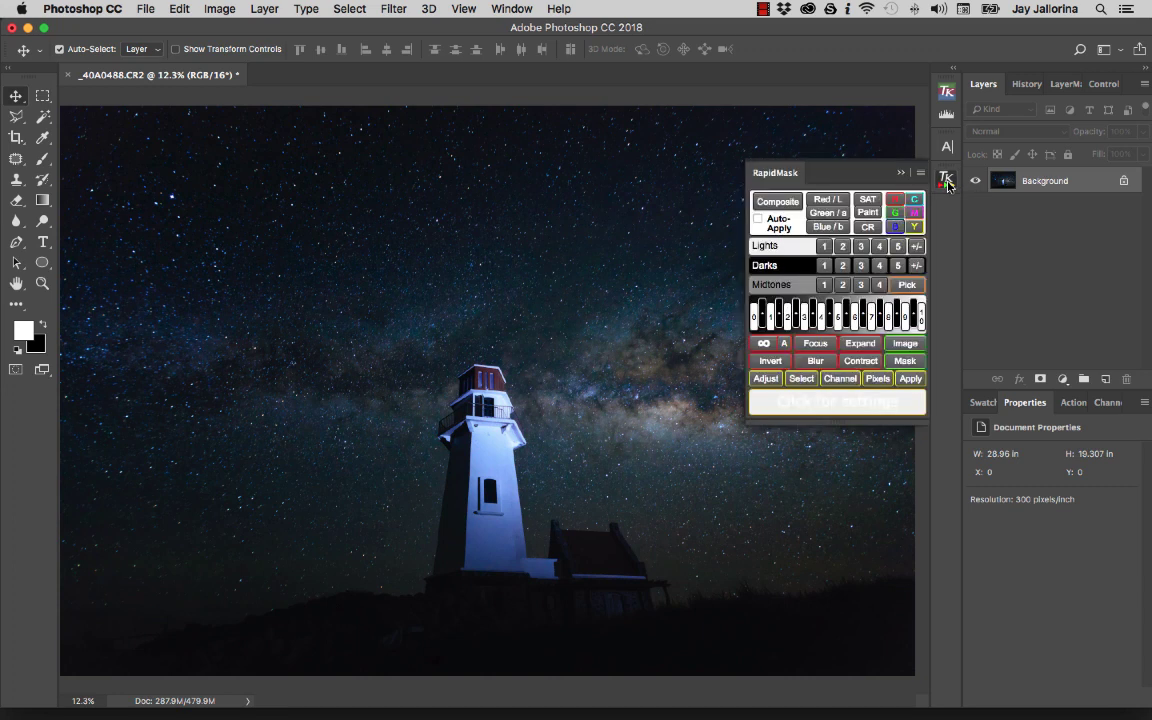
click(783, 205)
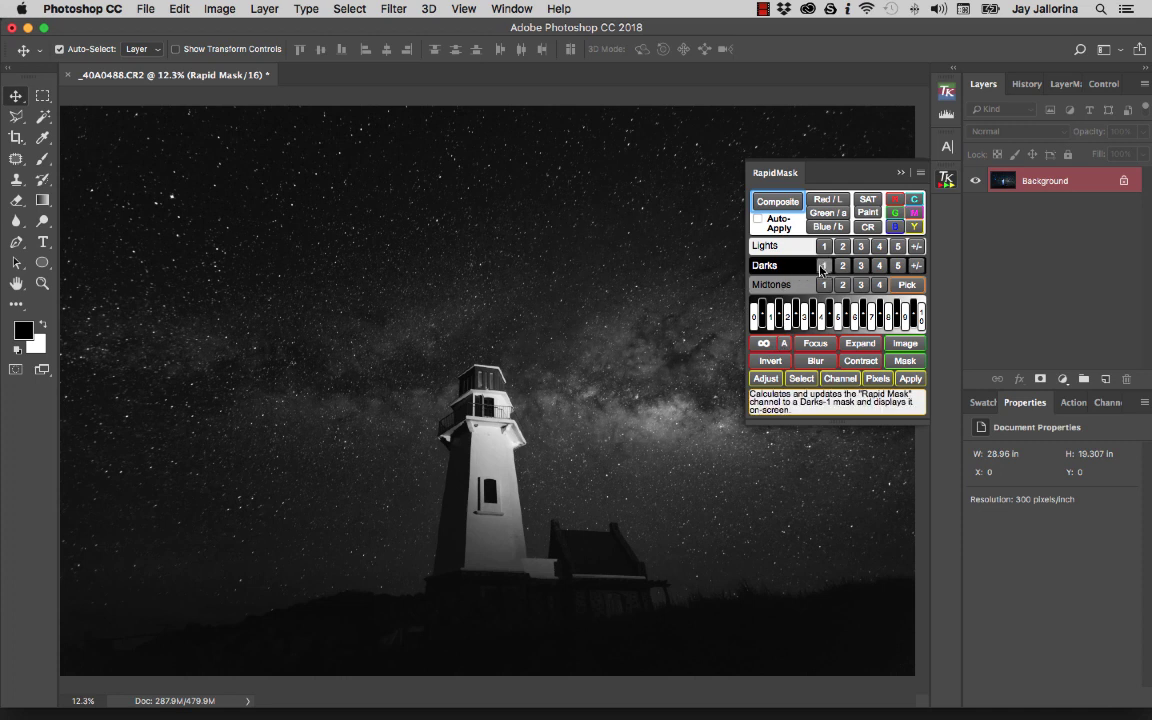
click(844, 266)
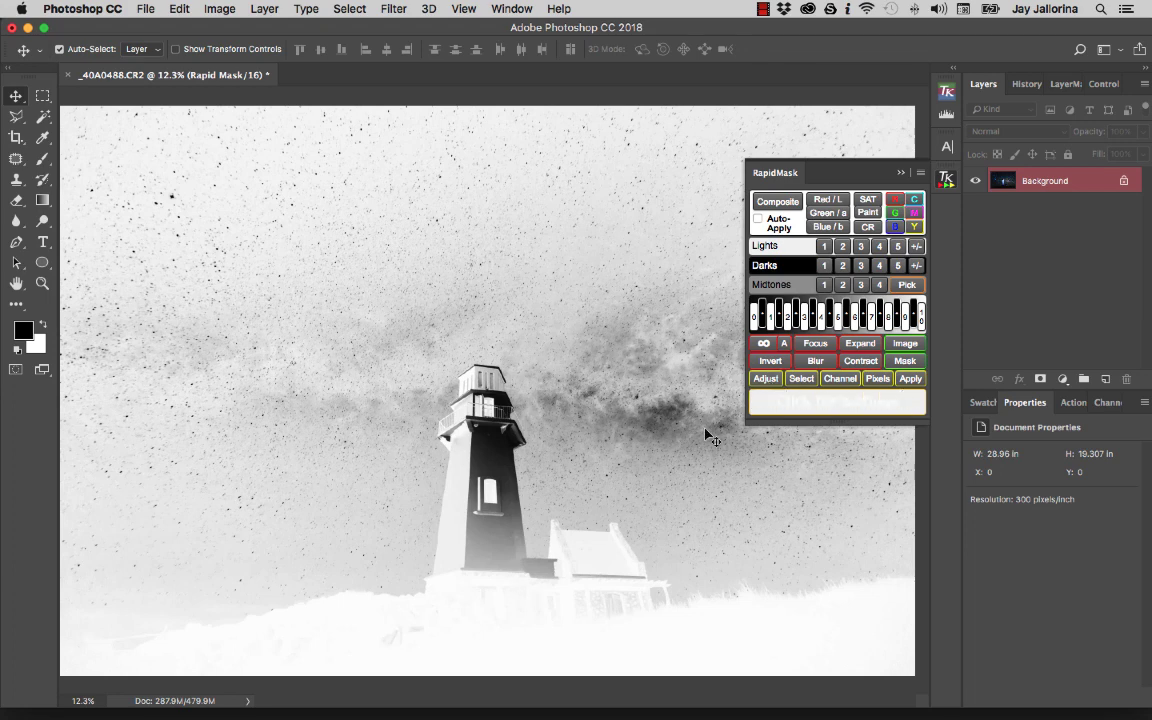
click(754, 384)
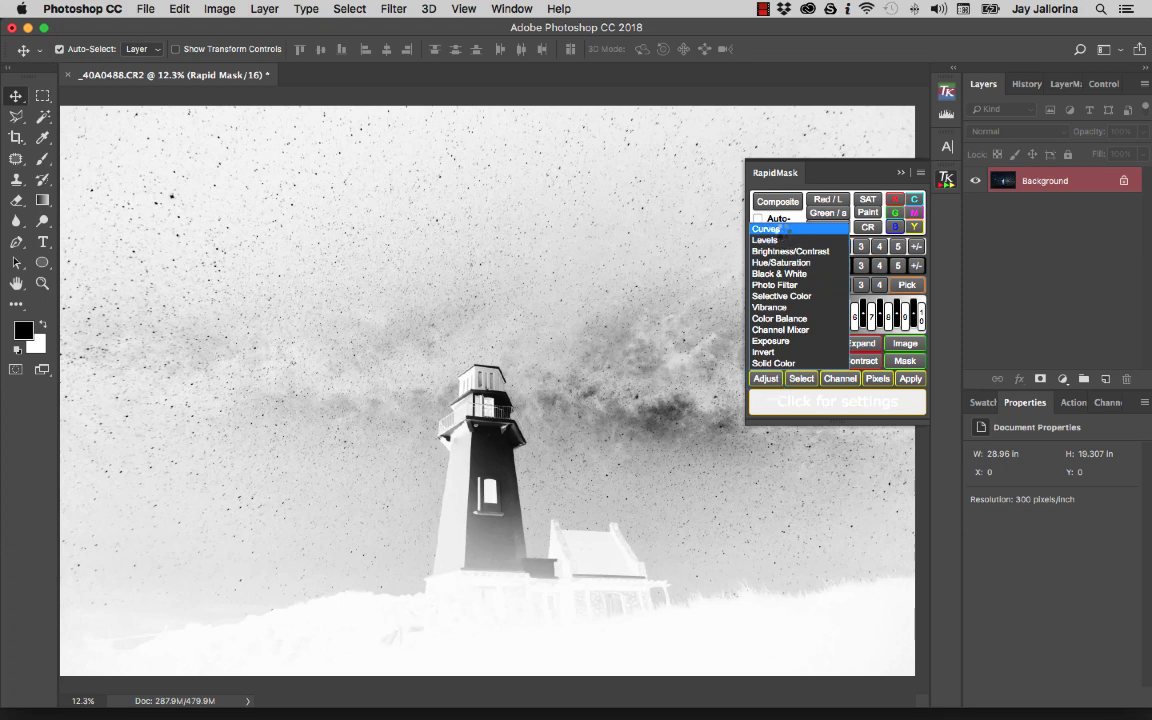
click(782, 230)
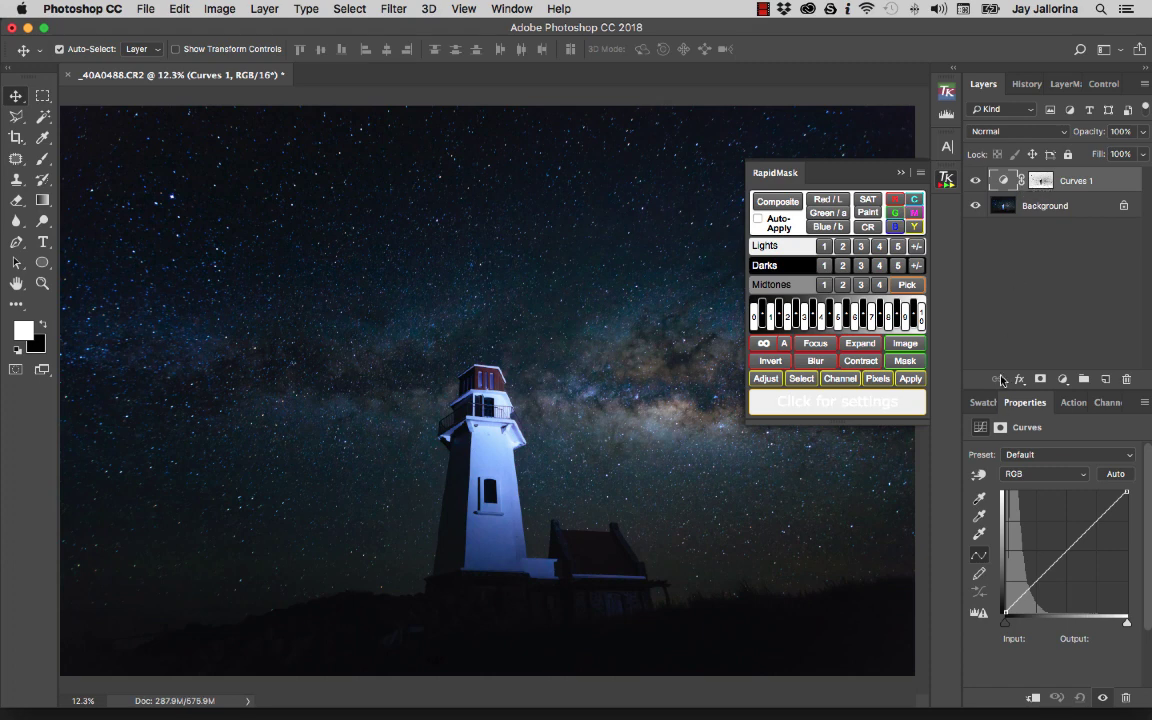
Darken the shaded side of the lighthouse with the on-image curve adjustment, lowering input 14 to output 10
click(977, 474)
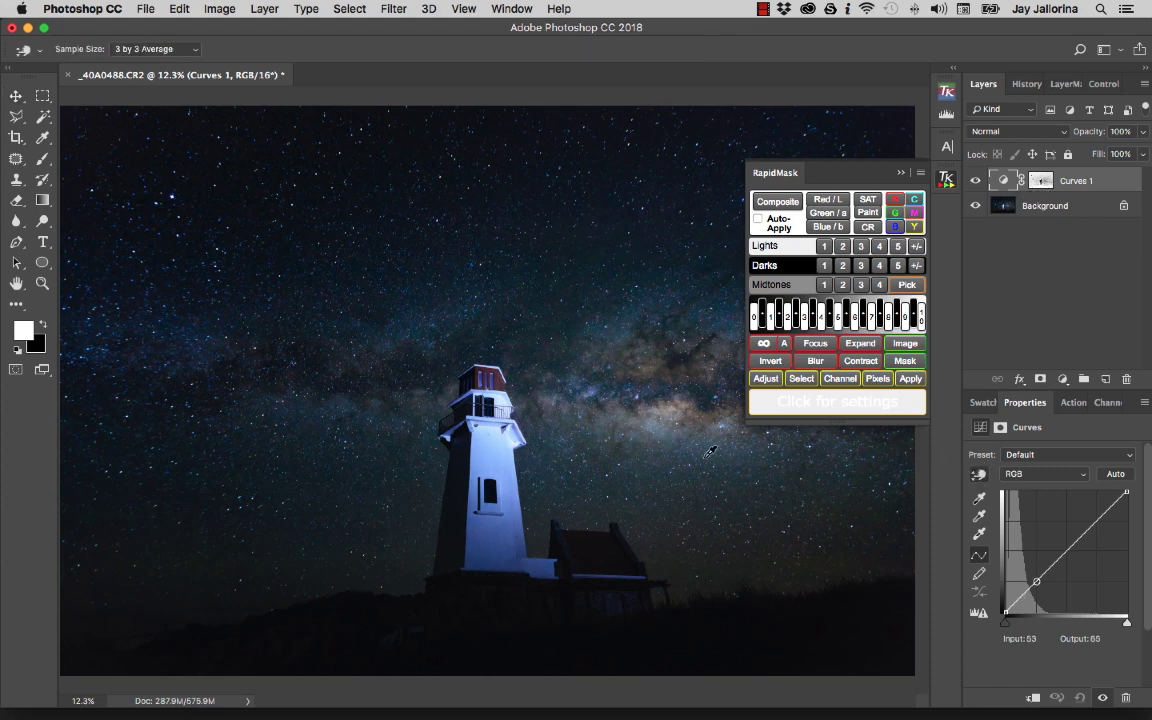
click(979, 477)
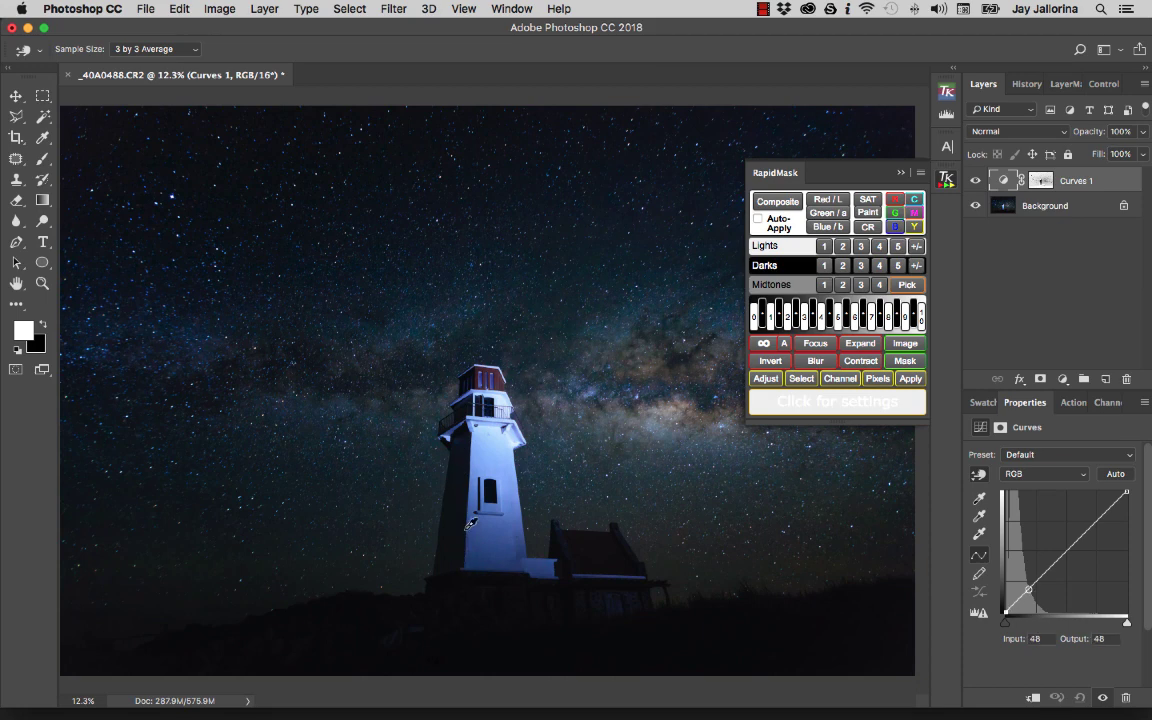
mouse_move(452, 483)
mouse_down()
mouse_move(463, 506)
mouse_move(462, 495)
mouse_up()
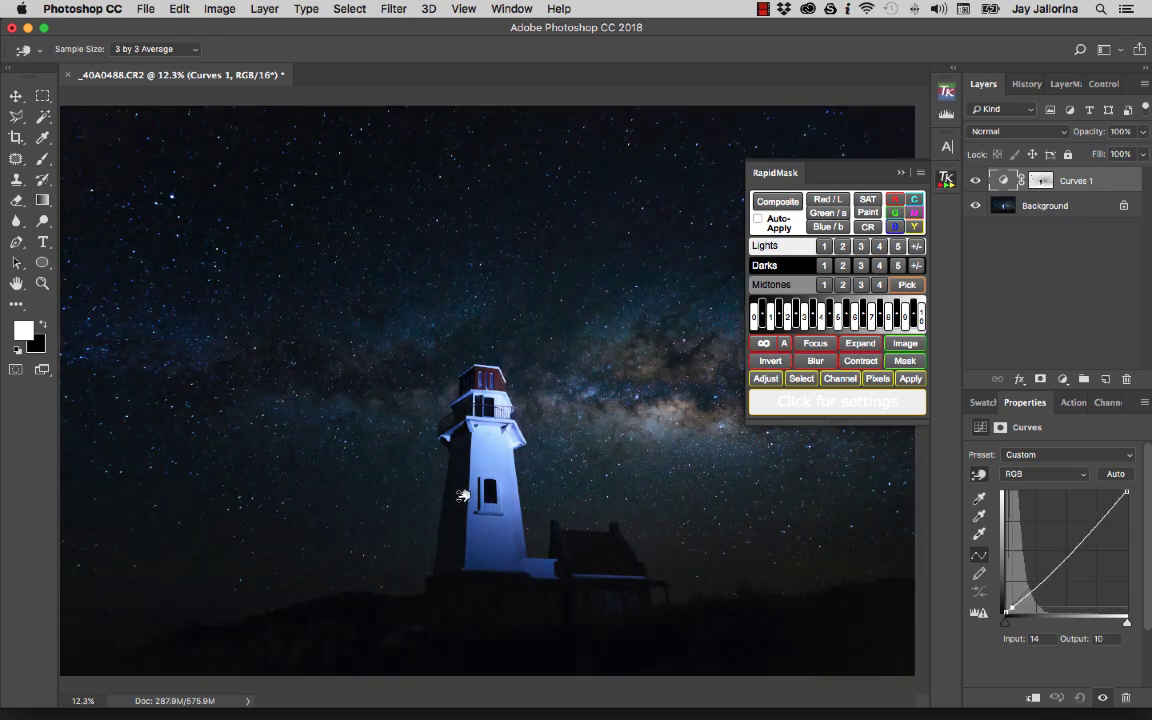
Compare the photo with and without the Curves 1 adjustment layer
click(976, 181)
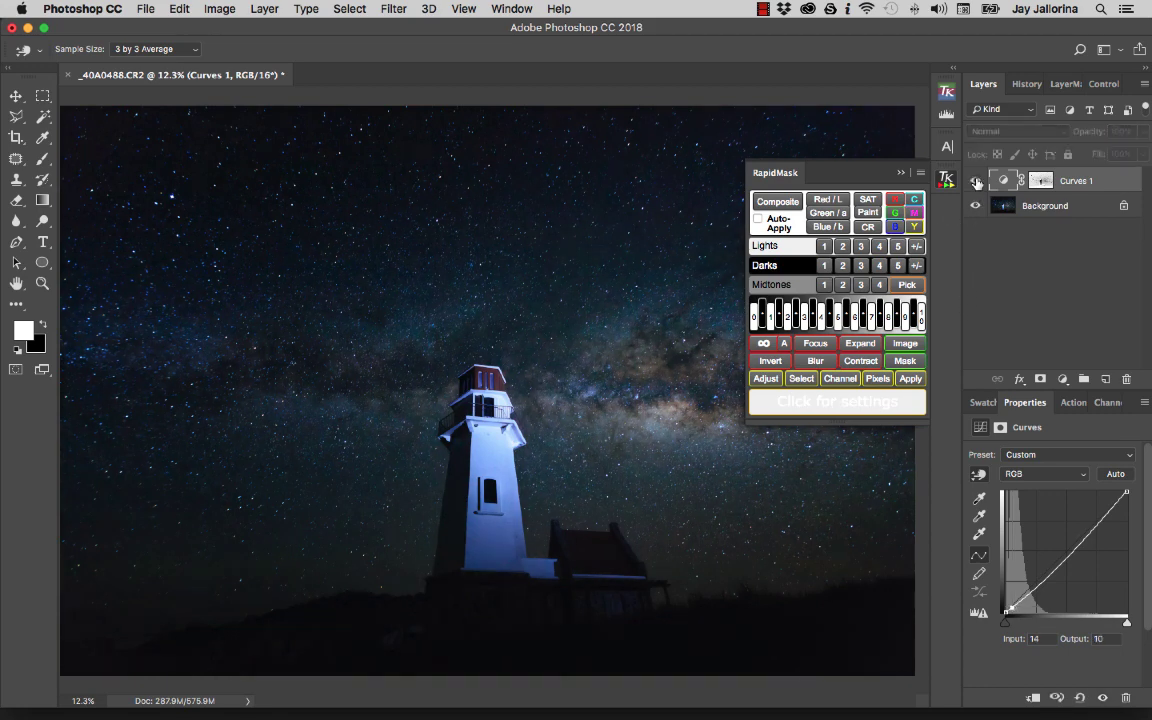
click(976, 181)
click(976, 181)
click(977, 182)
click(978, 183)
click(977, 182)
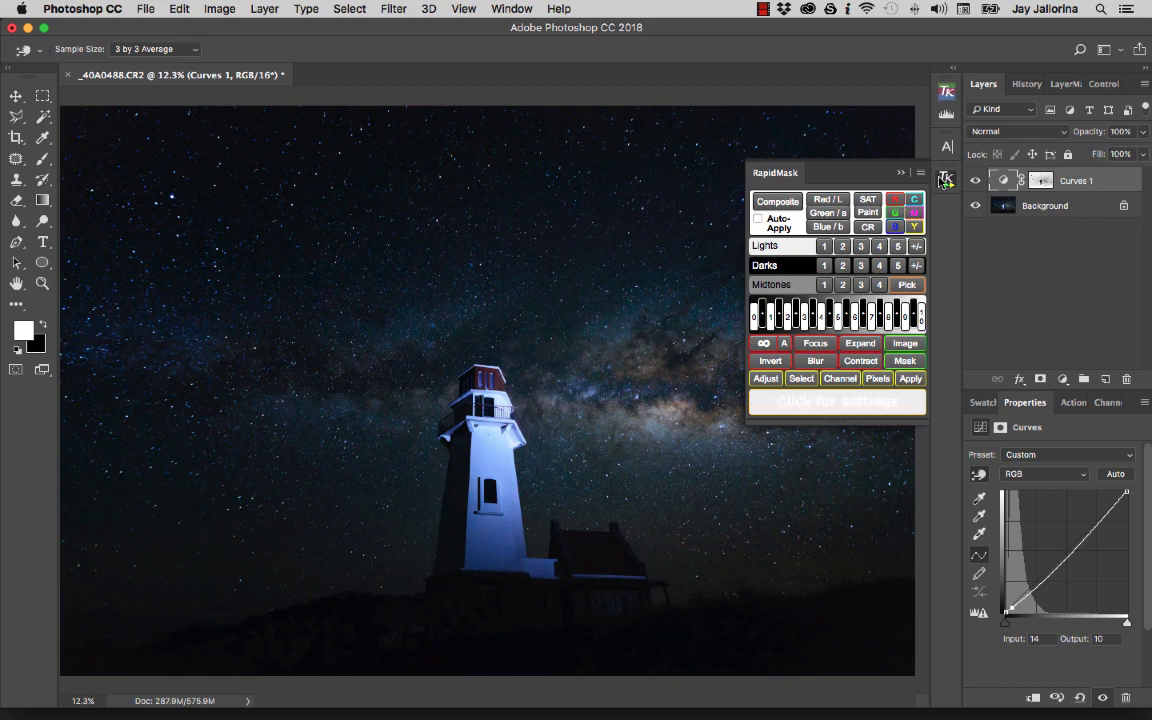
Mask the sky out of the Curves 1 adjustment with a vertical black-to-transparent linear gradient from the Milky Way down to the cottage roof
click(945, 181)
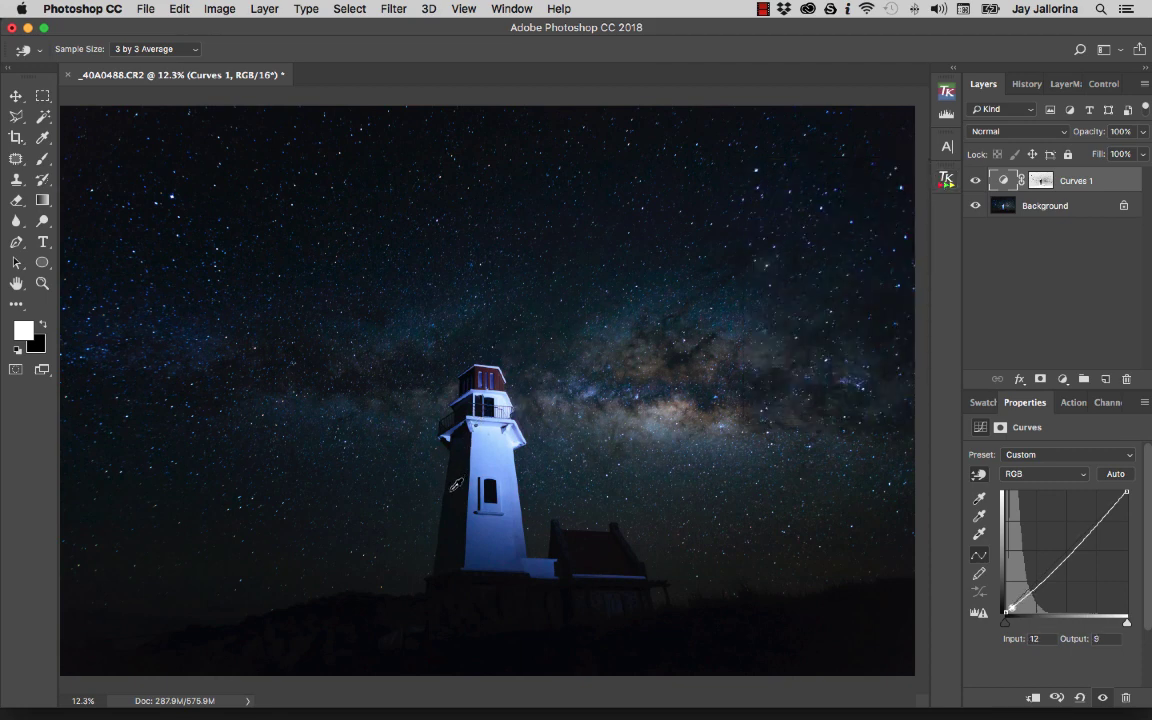
click(1044, 182)
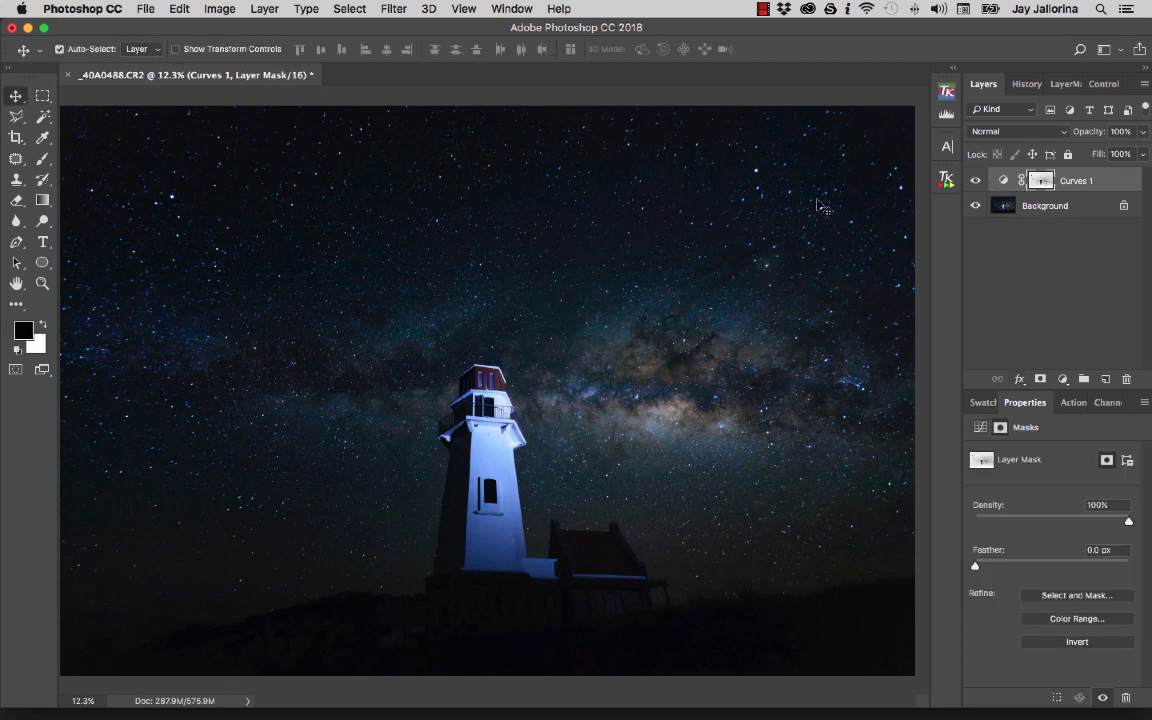
click(43, 200)
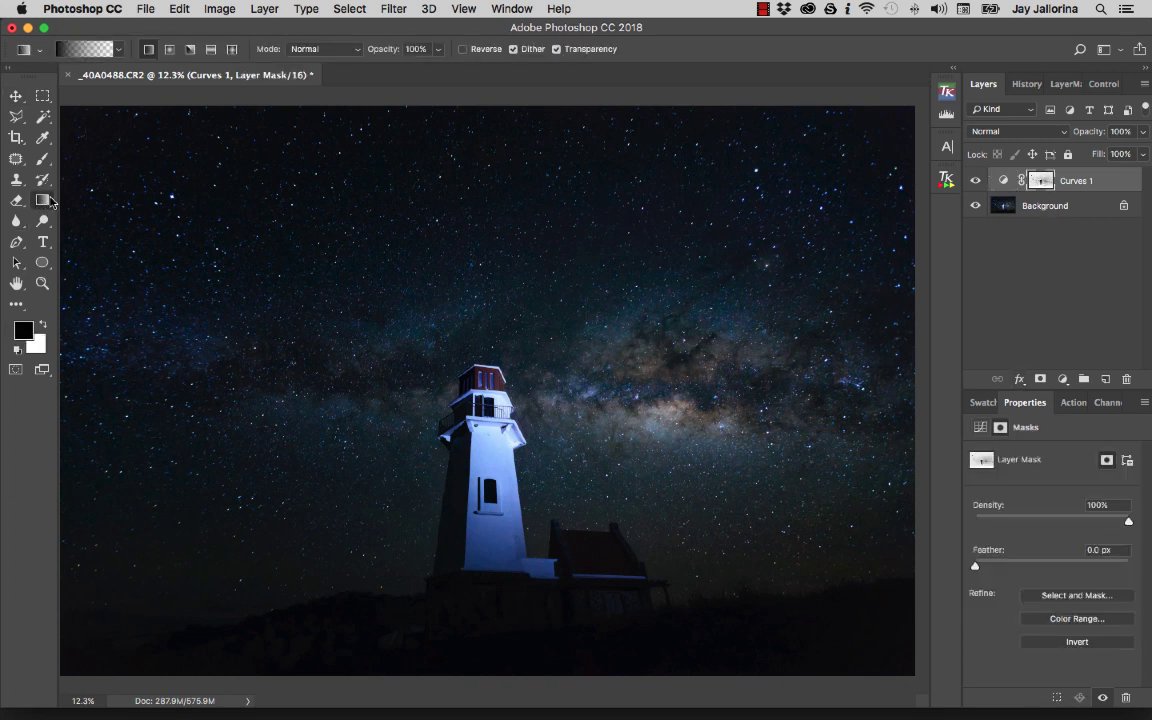
right_click(50, 199)
click(74, 197)
drag(591, 377, 587, 551)
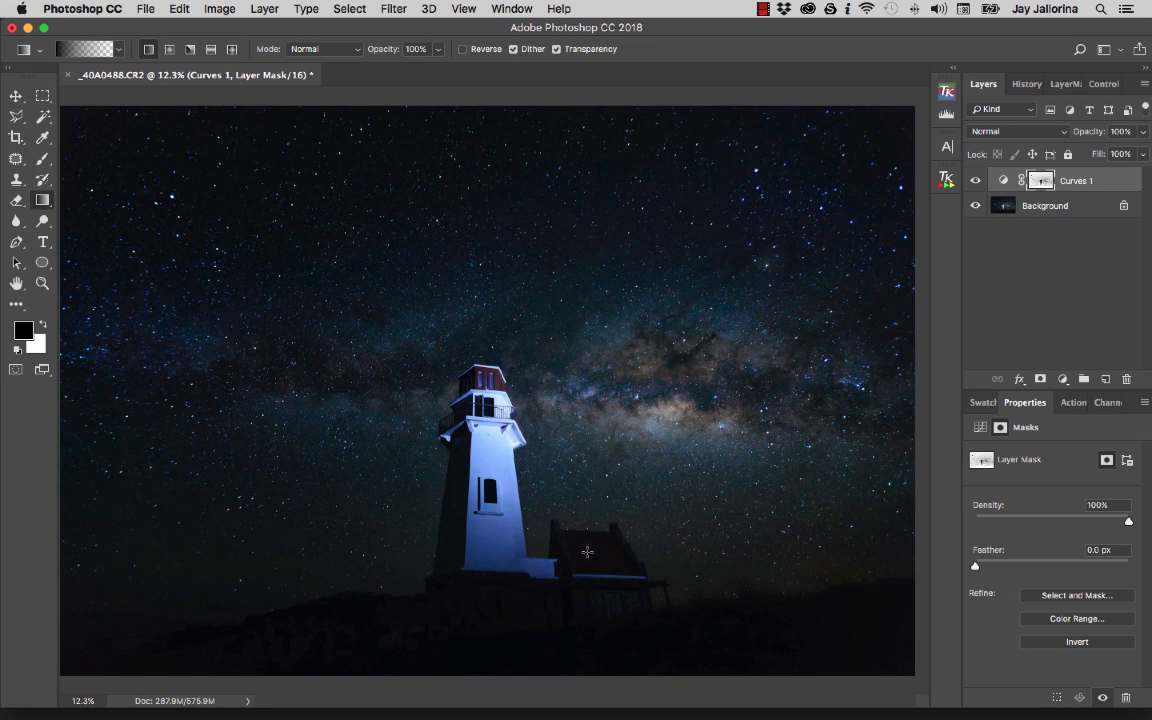
Compare the photo with and without the gradient-masked Curves 1 adjustment, and flatten the image
click(976, 181)
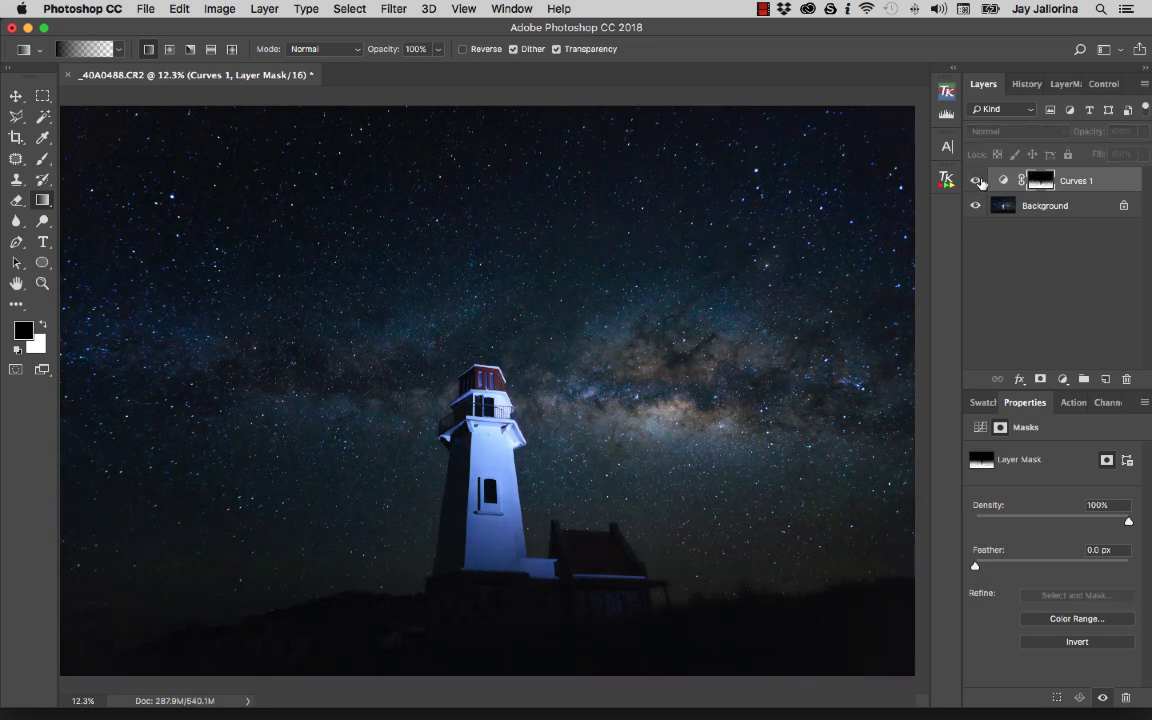
click(976, 181)
click(976, 181)
click(976, 181)
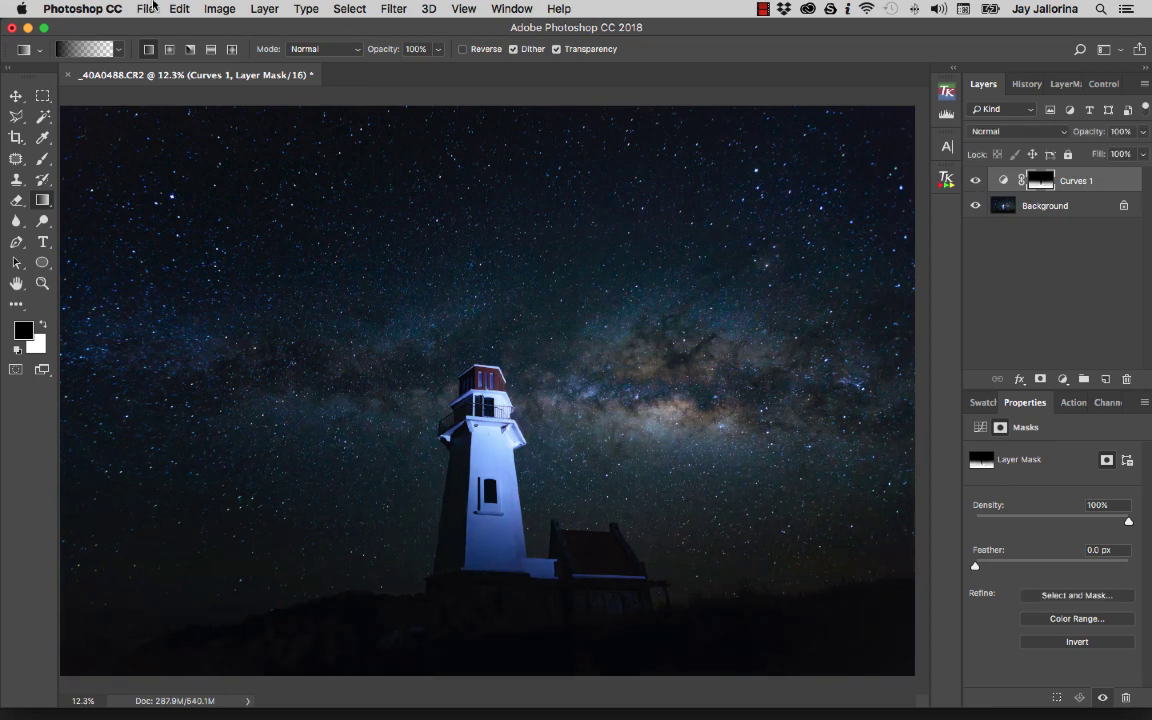
click(262, 10)
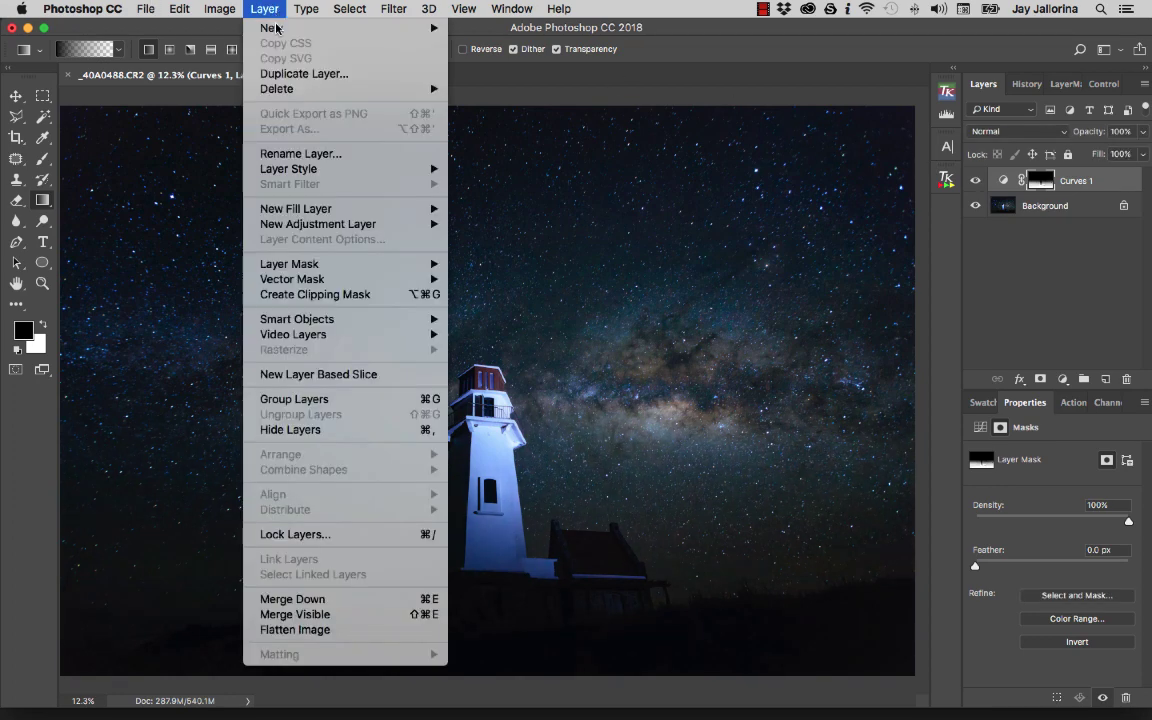
click(285, 635)
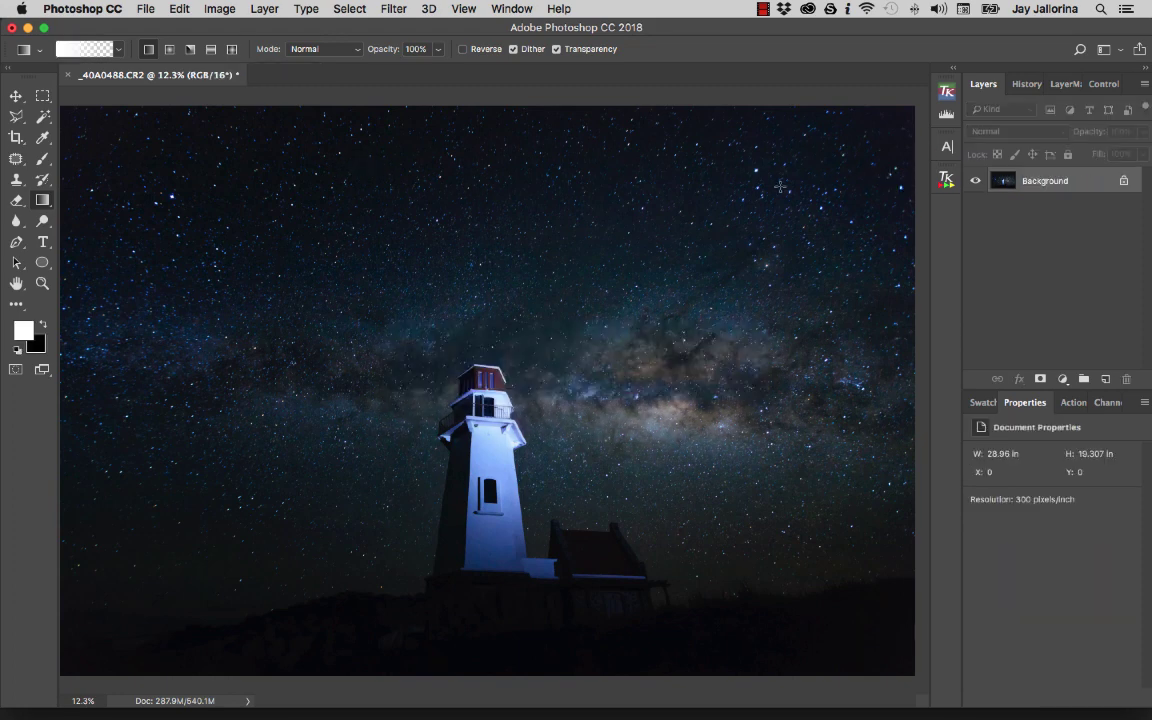
Crop the photo to the 2:3 (4:6) ratio swapped to 3 wide by 2 high, about 23.77 by 15.85 in, trimming the sky and side edges
key(c)
click(90, 49)
click(100, 126)
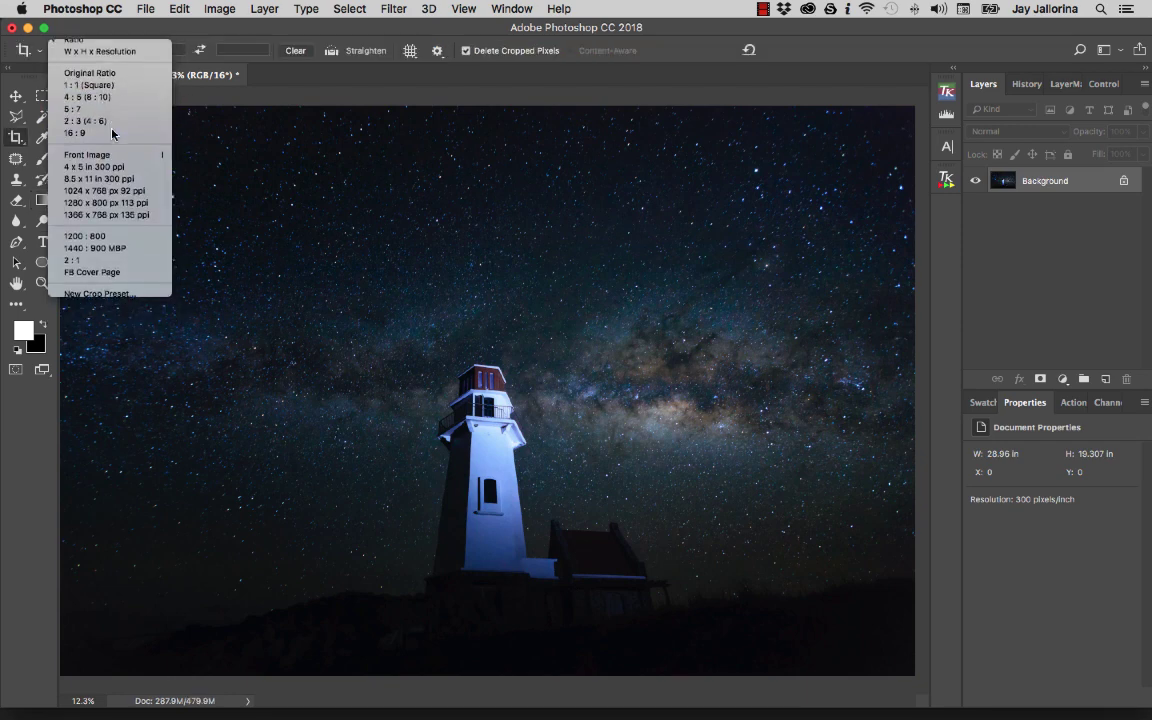
click(199, 50)
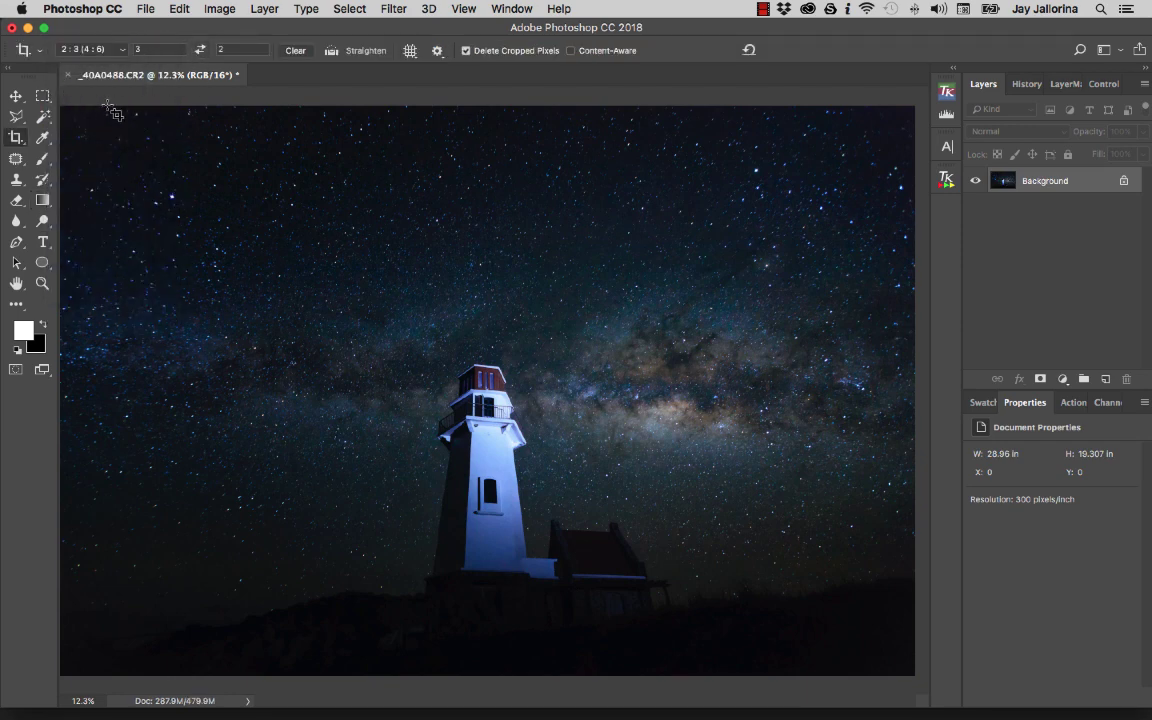
drag(108, 107, 978, 710)
drag(736, 498, 764, 477)
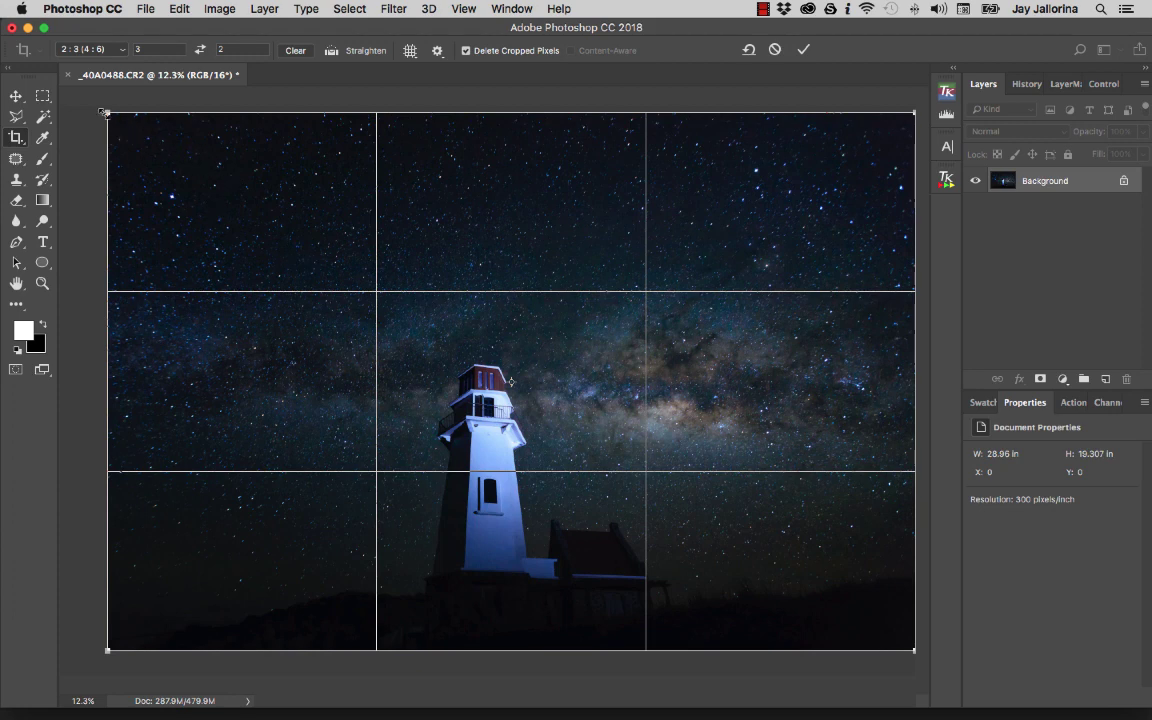
drag(107, 113, 145, 143)
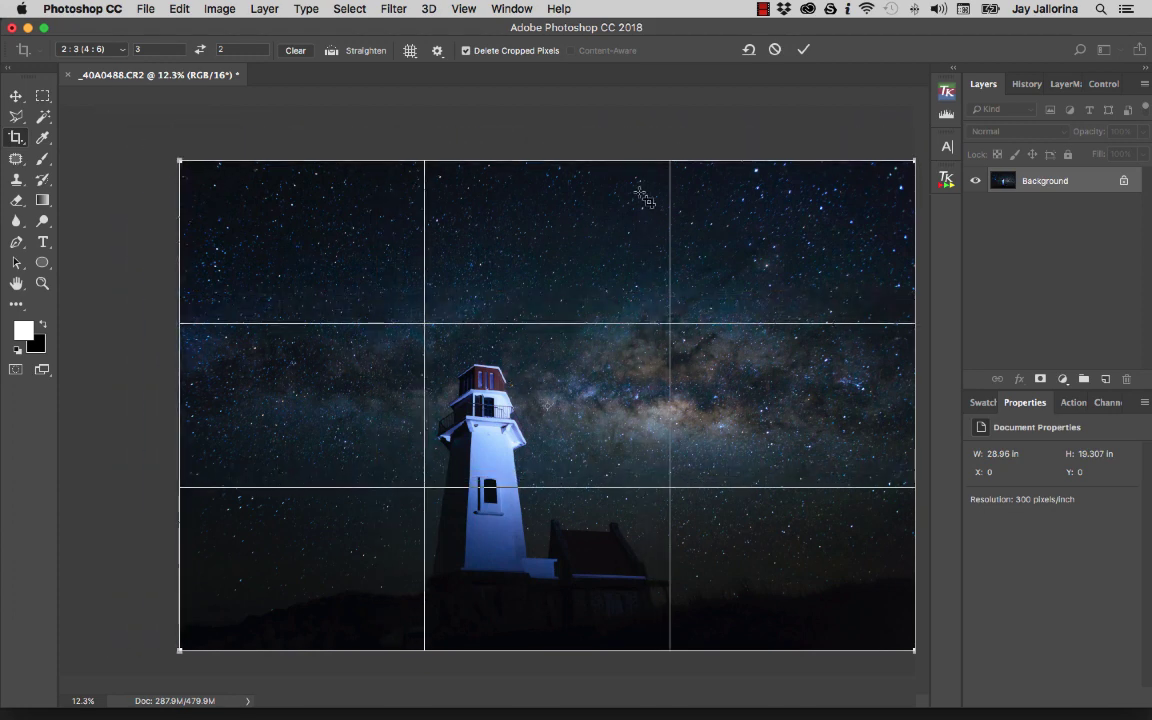
drag(912, 160, 884, 197)
double_click(752, 306)
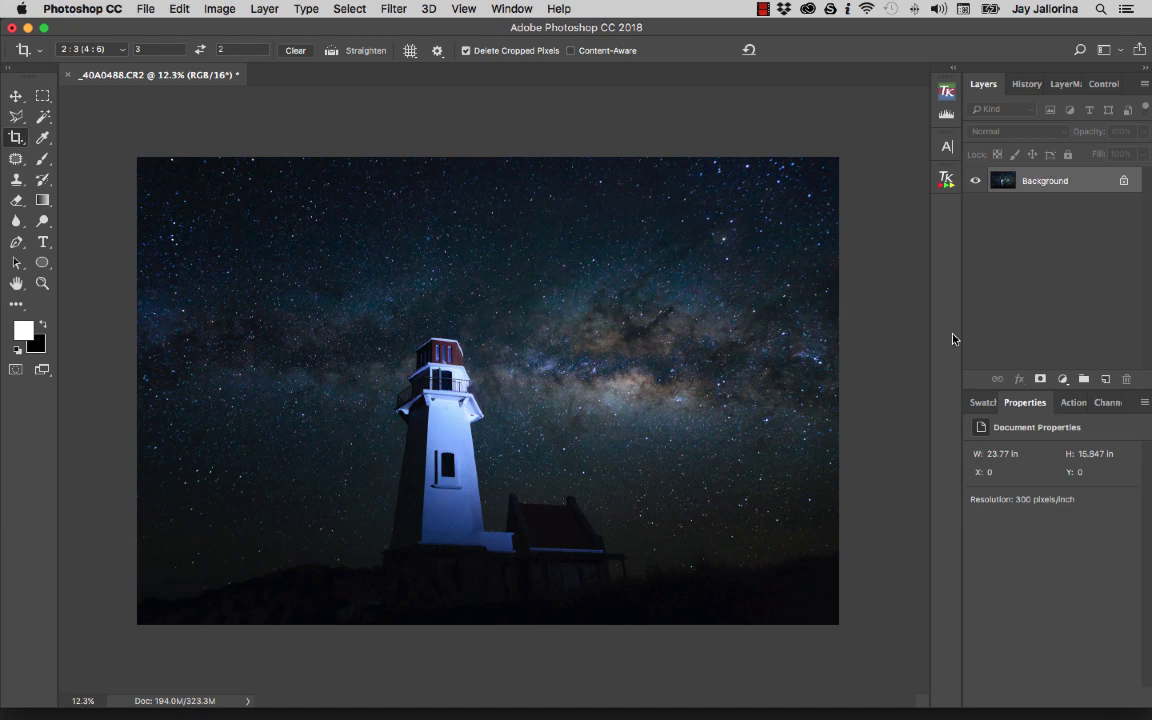
Resize and sharpen the photo for the web with the Horizontal 1200px FB action, and flatten the resulting layers
click(1071, 403)
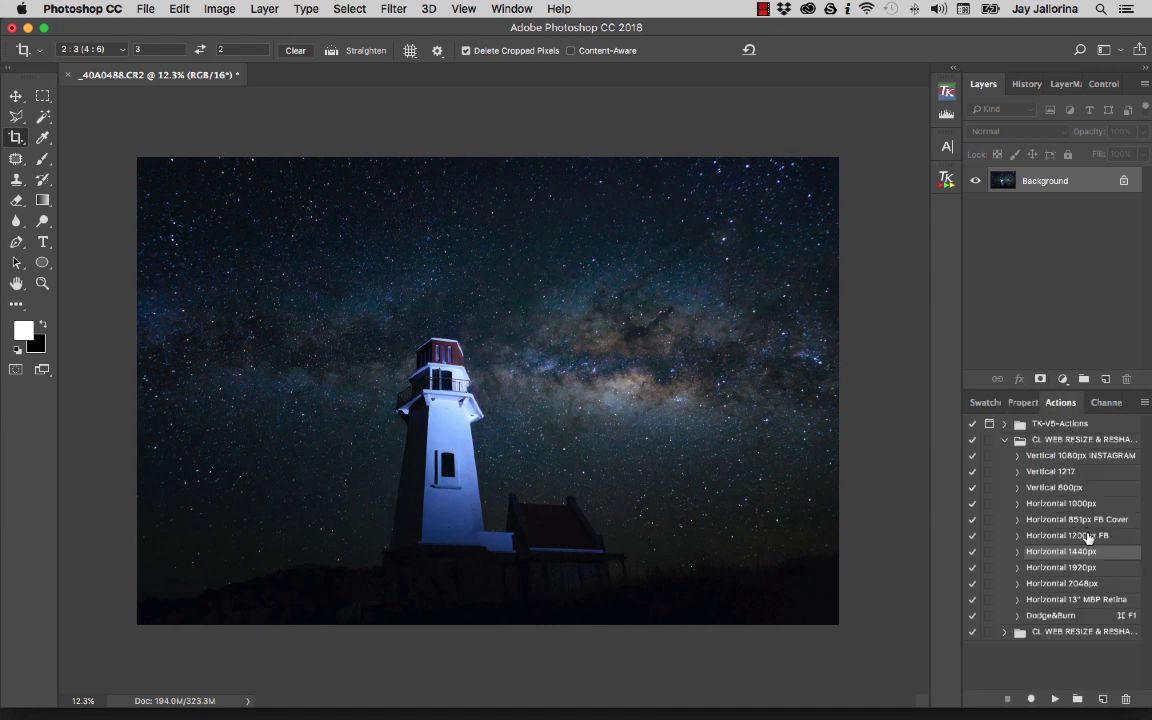
click(1030, 536)
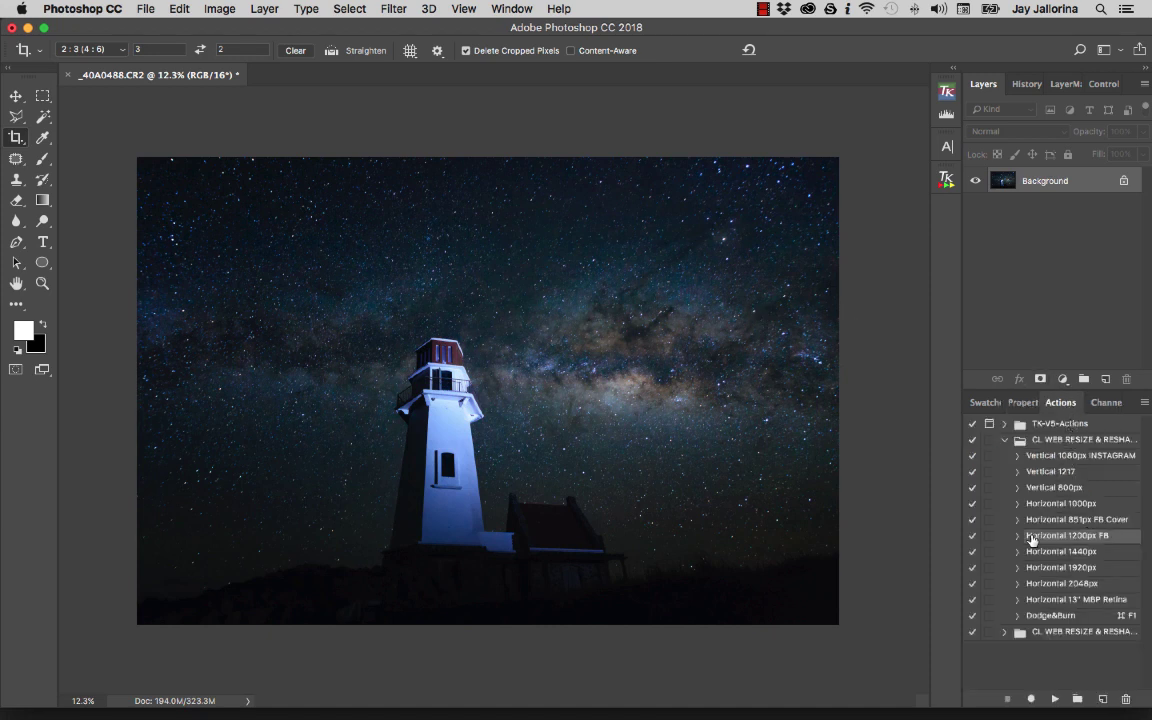
click(1054, 697)
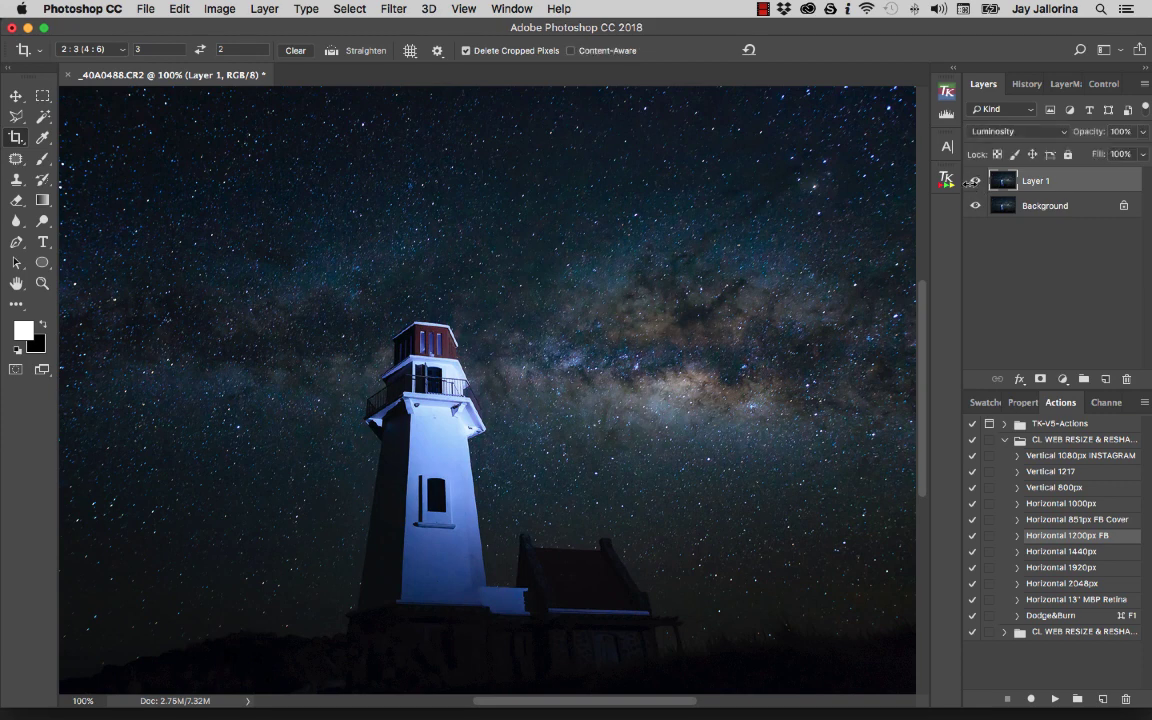
click(264, 9)
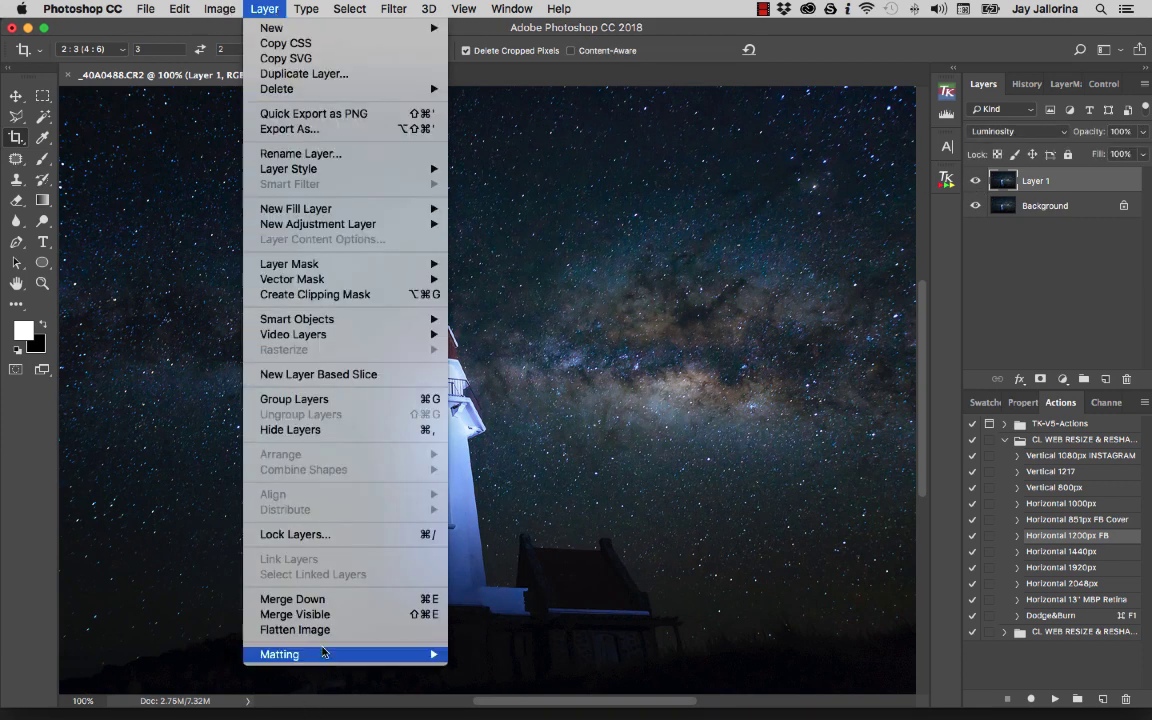
click(300, 625)
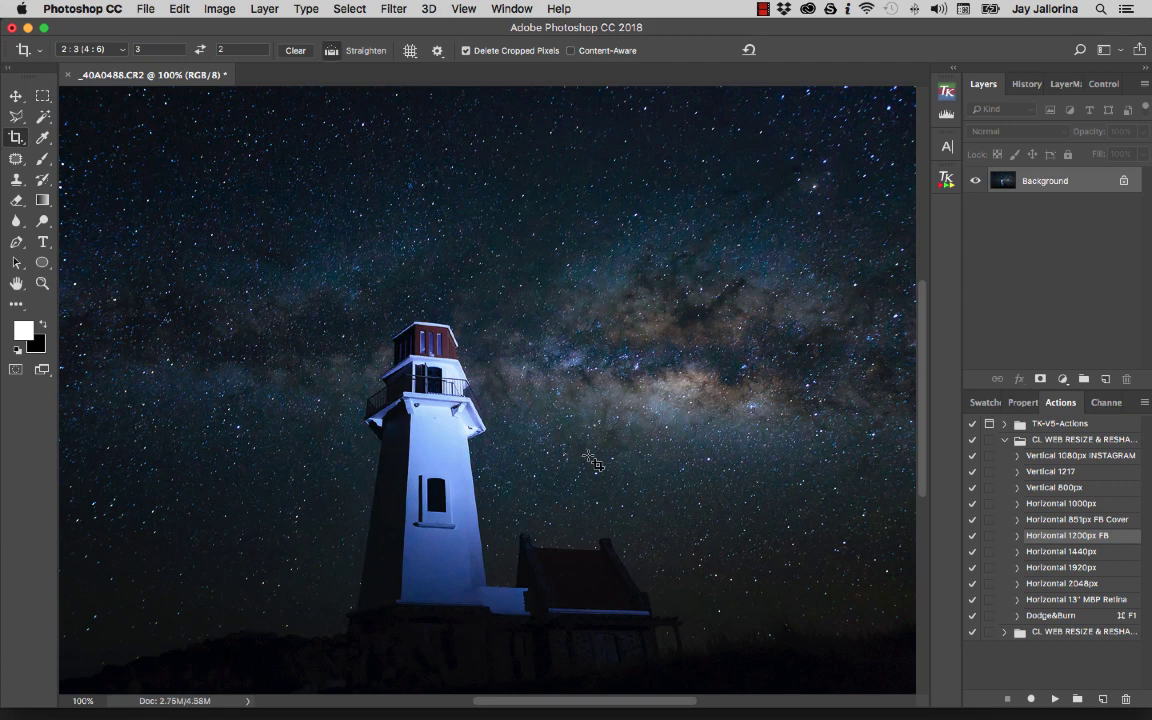
View the finished photo in full screen on a black background, zoomed out to show the whole frame
key(f)
key(f)
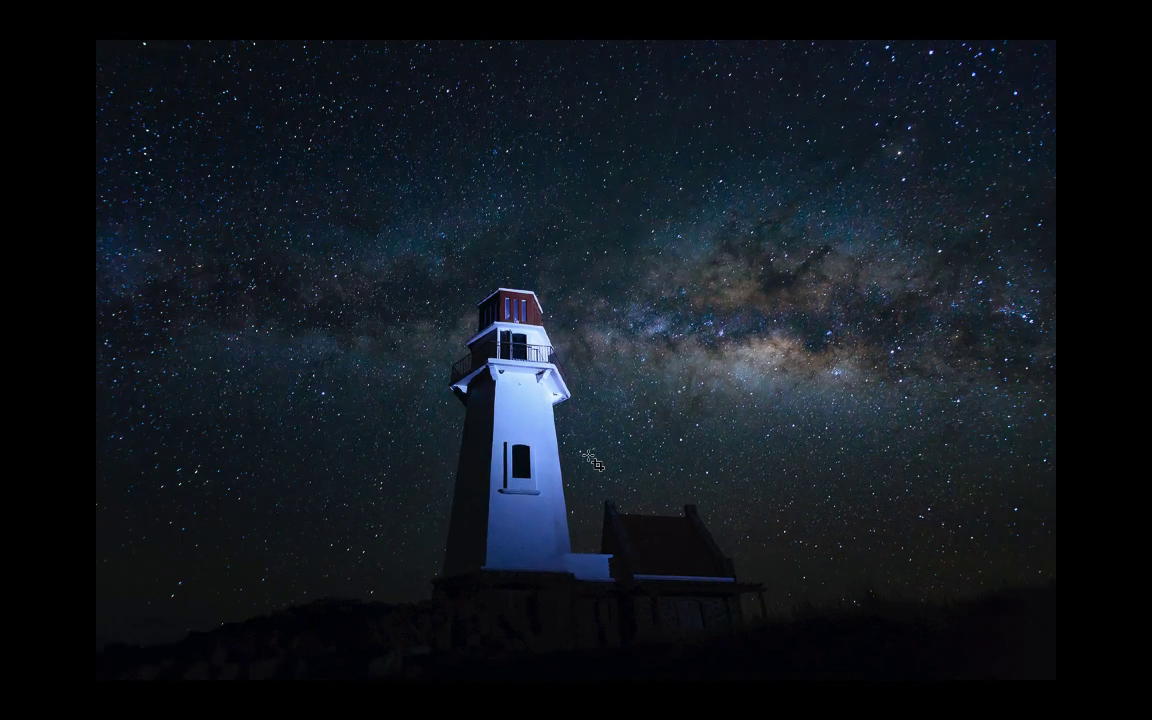
key(super+minus)
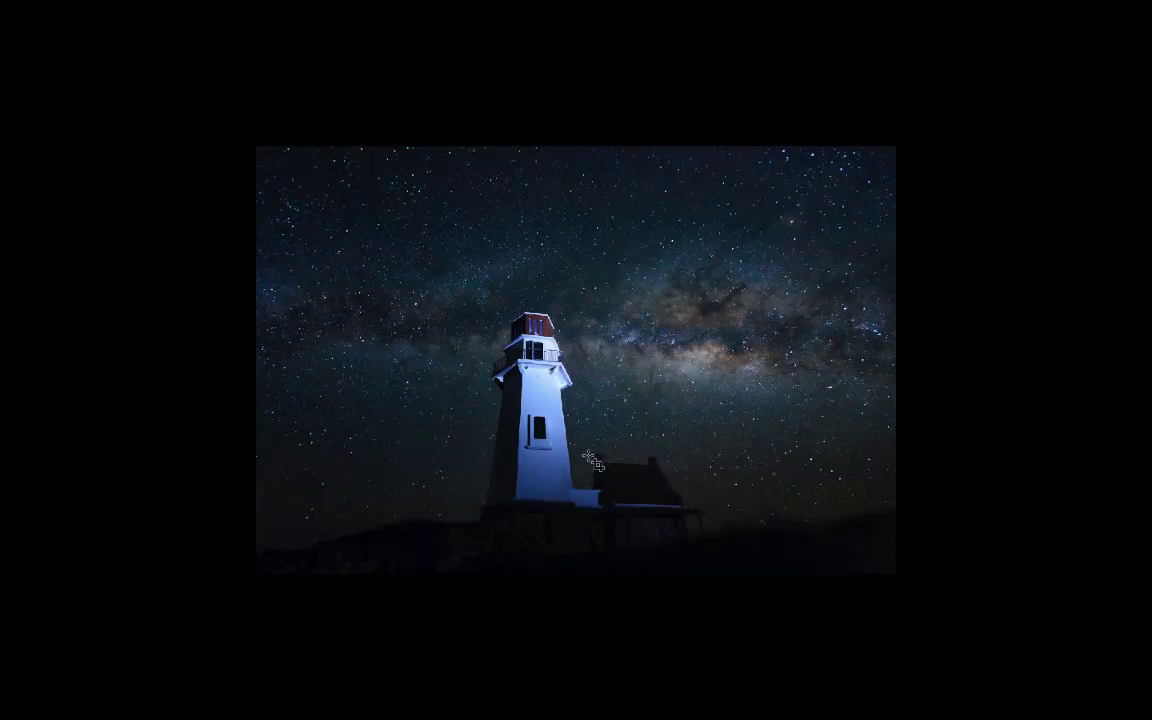